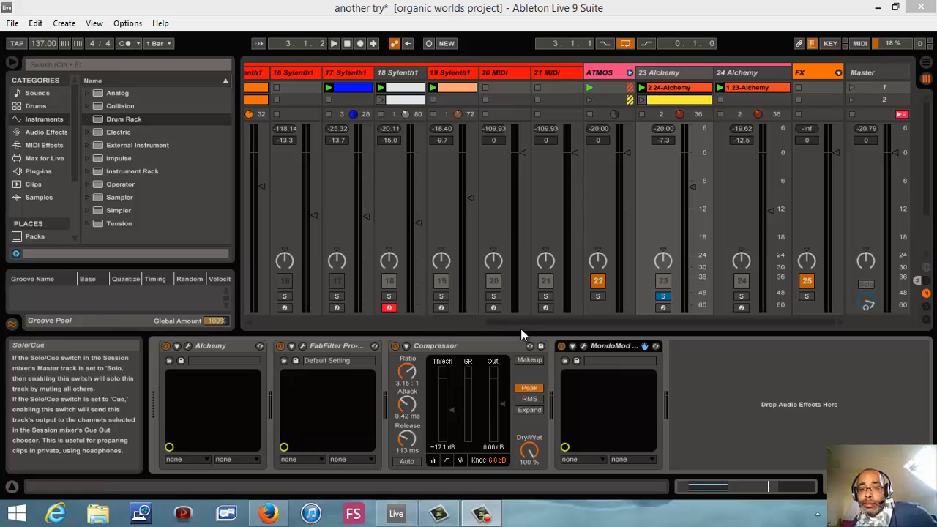
- Show the devices of the BASS SAML track and launch scene 1
{"action": "left_click_drag", "start_coordinate": [535, 323], "coordinate": [353, 194]}
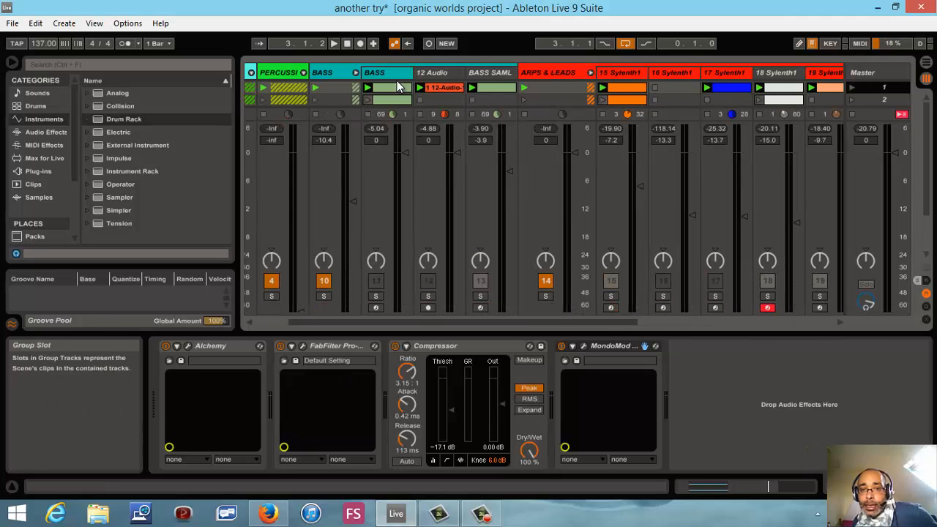
{"action": "left_click", "coordinate": [504, 75]}
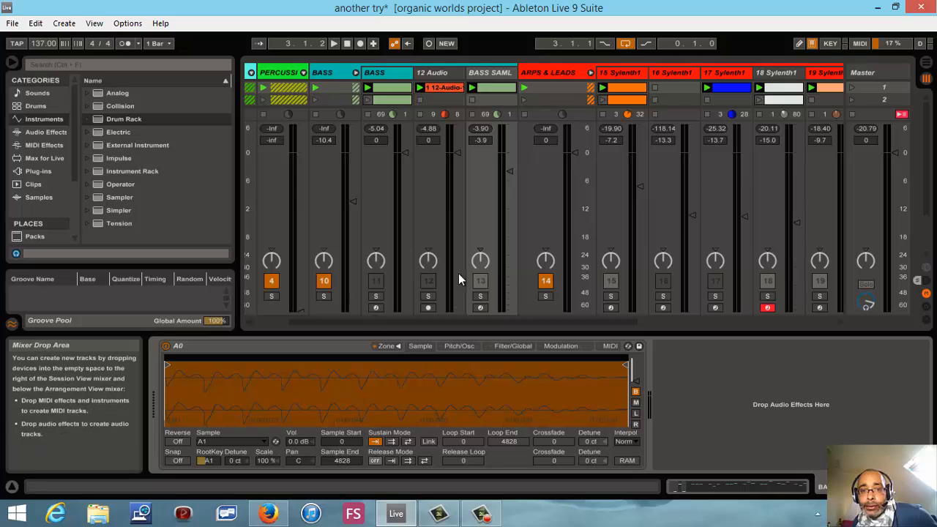
{"action": "left_click", "coordinate": [854, 87]}
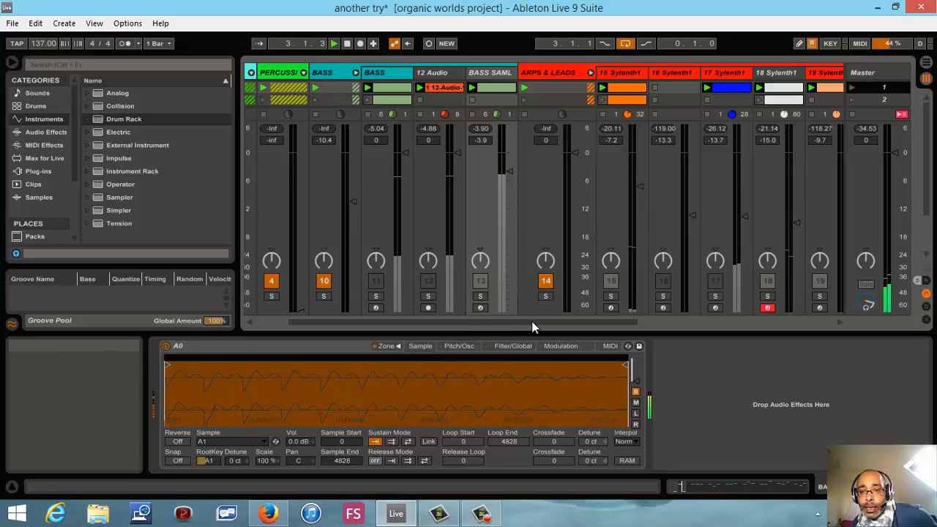
- Turn off solo on the 23 Alchemy track during playback and stop the playback after listening to the full mix
{"action": "left_click_drag", "start_coordinate": [534, 323], "coordinate": [714, 309]}
{"action": "left_click", "coordinate": [755, 297]}
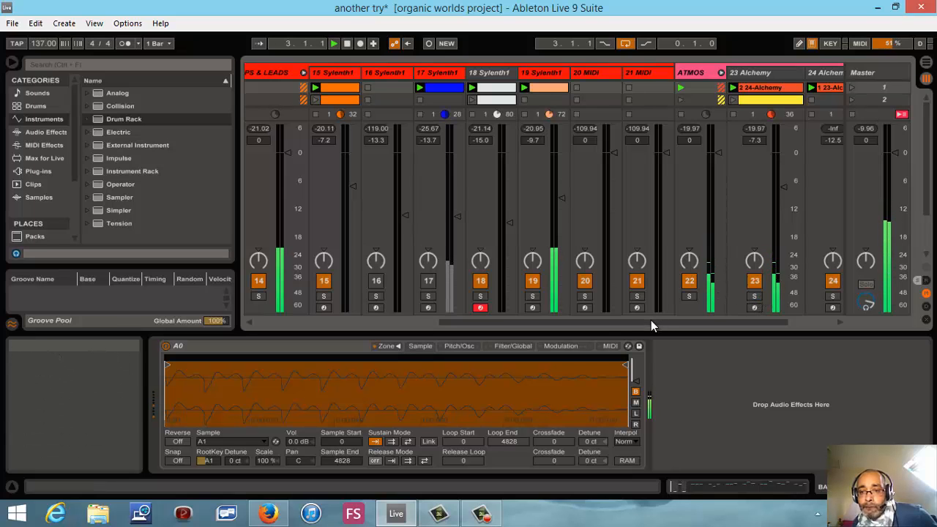
{"action": "left_click_drag", "start_coordinate": [651, 320], "coordinate": [608, 324]}
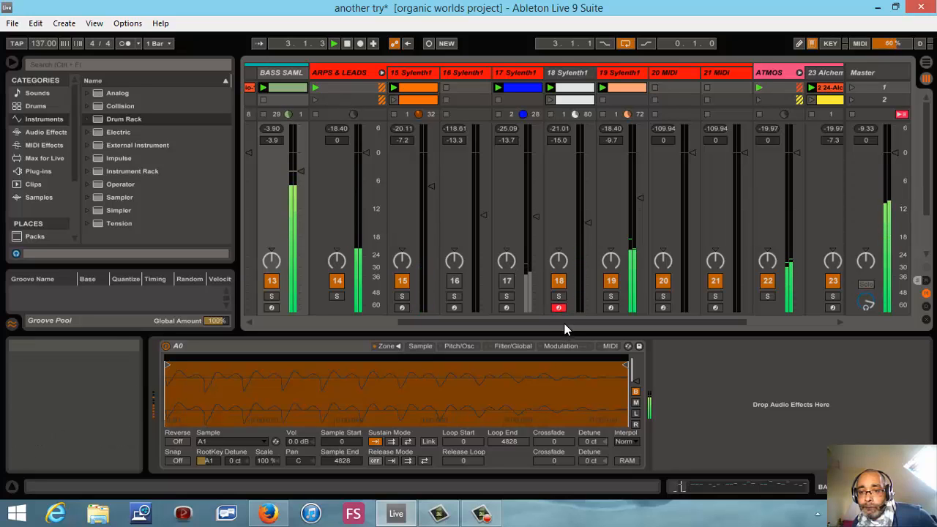
{"action": "left_click_drag", "start_coordinate": [553, 322], "coordinate": [462, 322]}
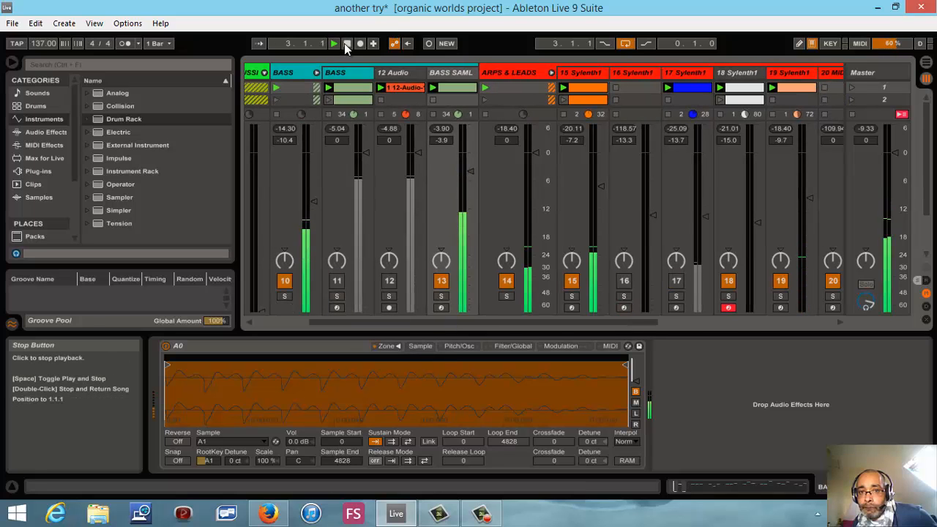
{"action": "left_click", "coordinate": [346, 43]}
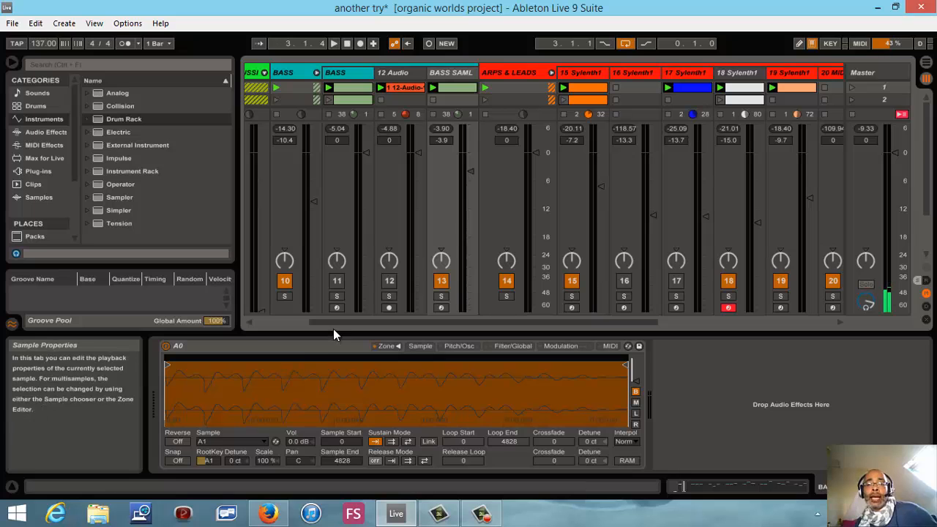
- Open the Serum synth on the BASS track to examine its Bass__Psy2 patch, and close its window
{"action": "left_click", "coordinate": [357, 74]}
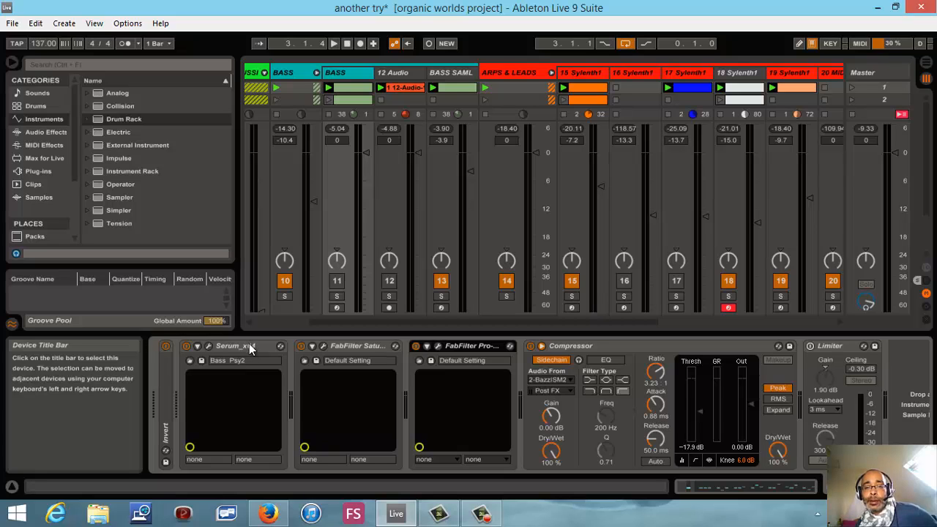
{"action": "left_click", "coordinate": [209, 347]}
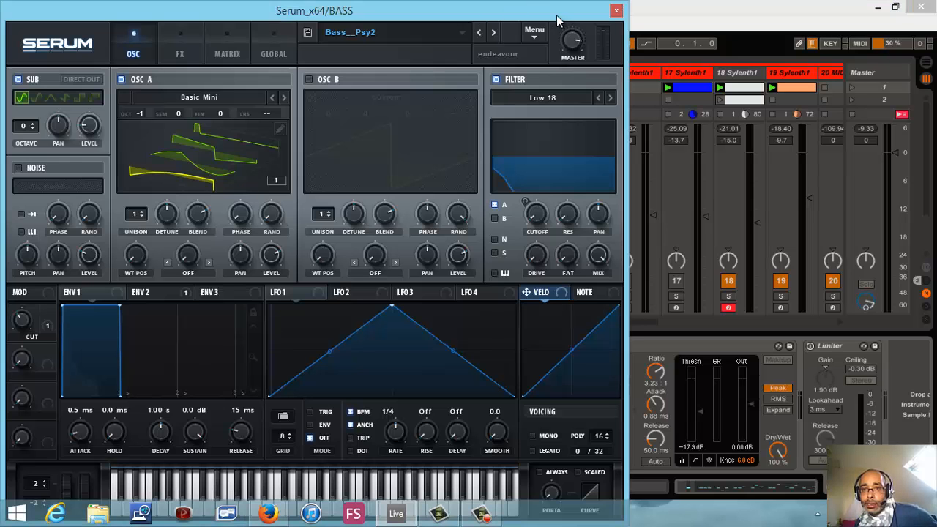
{"action": "left_click", "coordinate": [617, 11]}
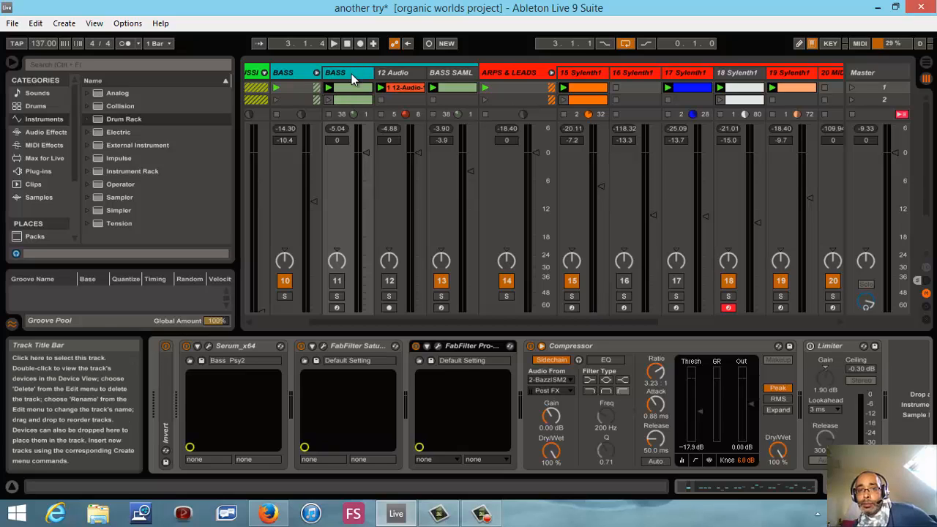
- Show the 12 Audio track in the Arrangement View with arrangement playback restored, and enlarge the track area by hiding the device view
{"action": "left_click", "coordinate": [403, 73]}
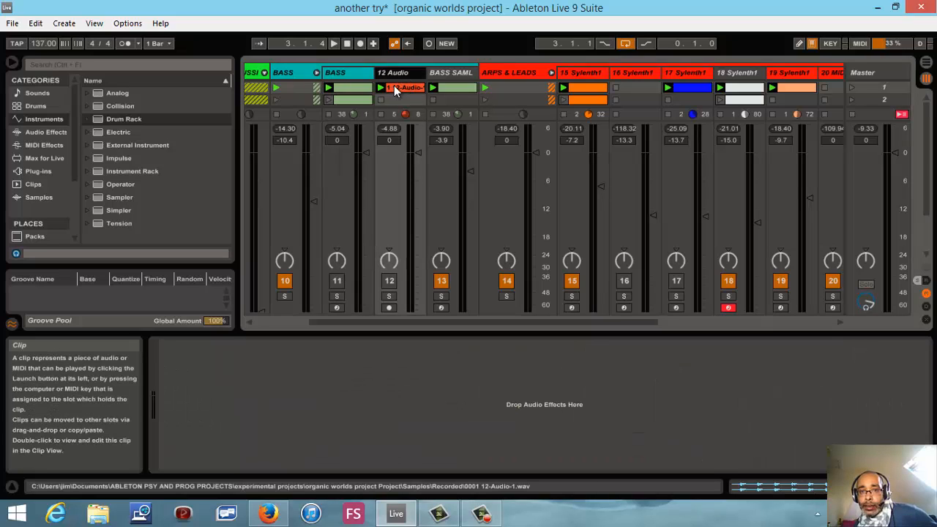
{"action": "left_click", "coordinate": [926, 62]}
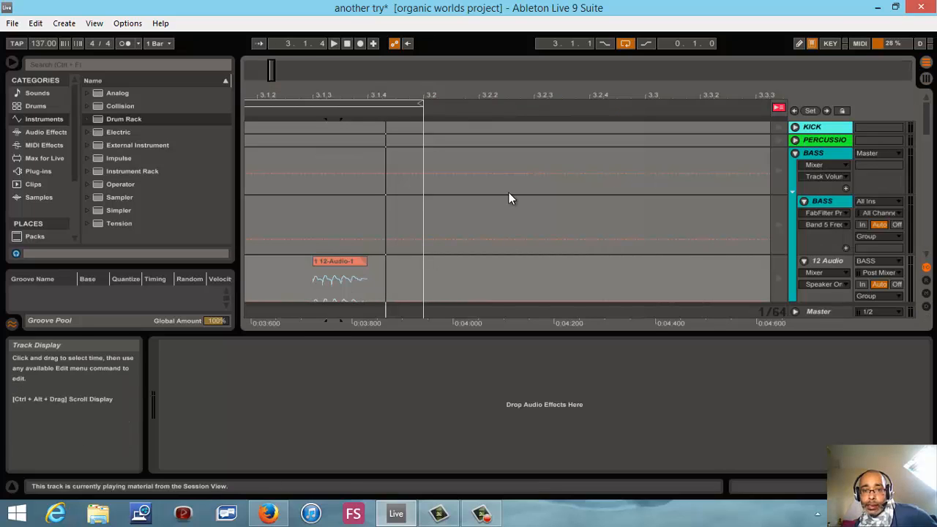
{"action": "left_click", "coordinate": [779, 108]}
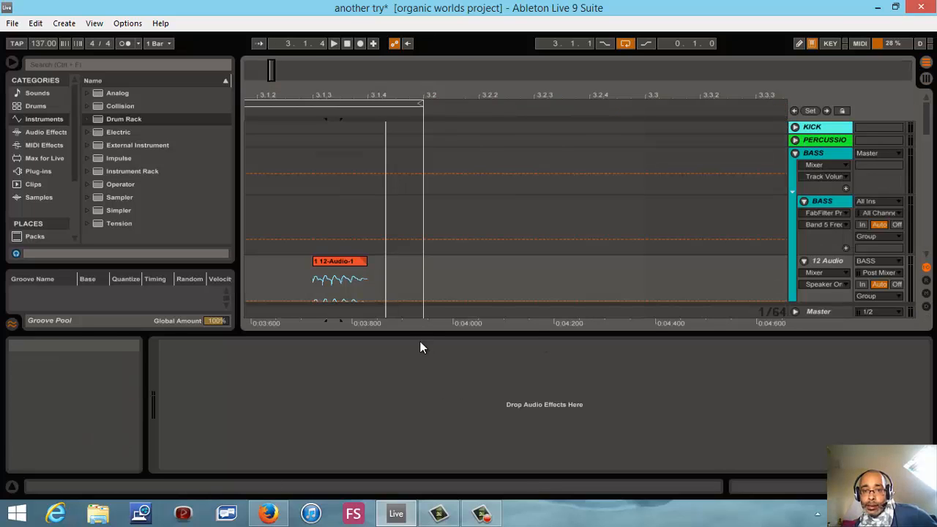
{"action": "left_click_drag", "start_coordinate": [426, 334], "coordinate": [429, 468]}
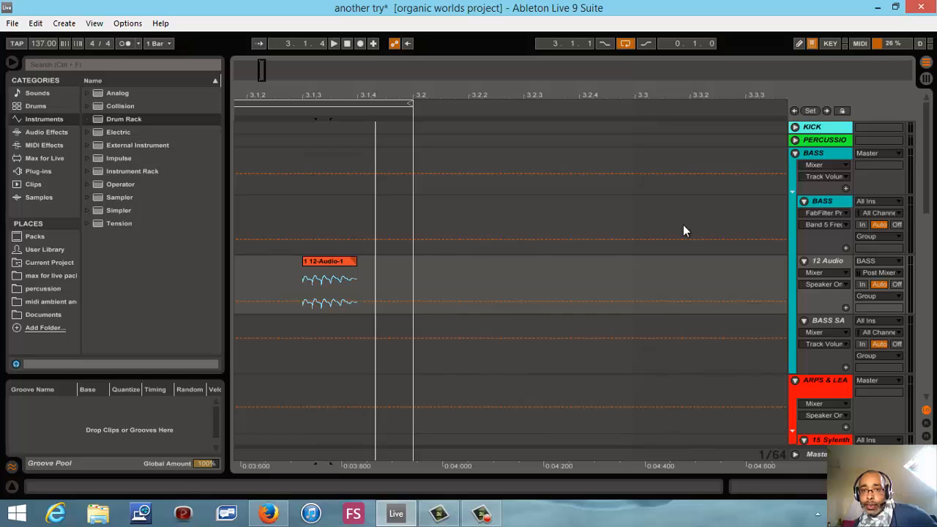
- Start playback, bring back the device view and unmute the 12 Audio track in the Session View mixer
{"action": "left_click", "coordinate": [334, 44]}
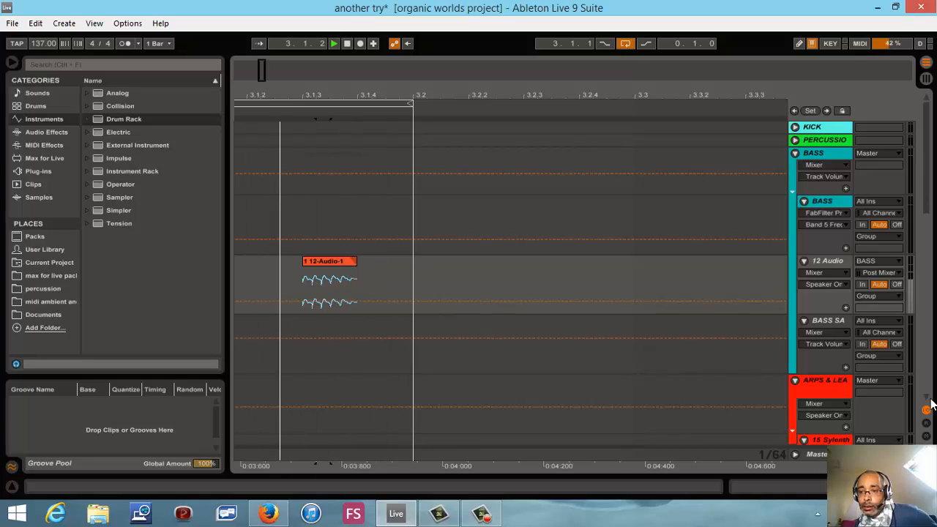
{"action": "scroll", "coordinate": [930, 404], "scroll_direction": "down", "scroll_amount": 1}
{"action": "scroll", "coordinate": [930, 404], "scroll_direction": "down", "scroll_amount": 2}
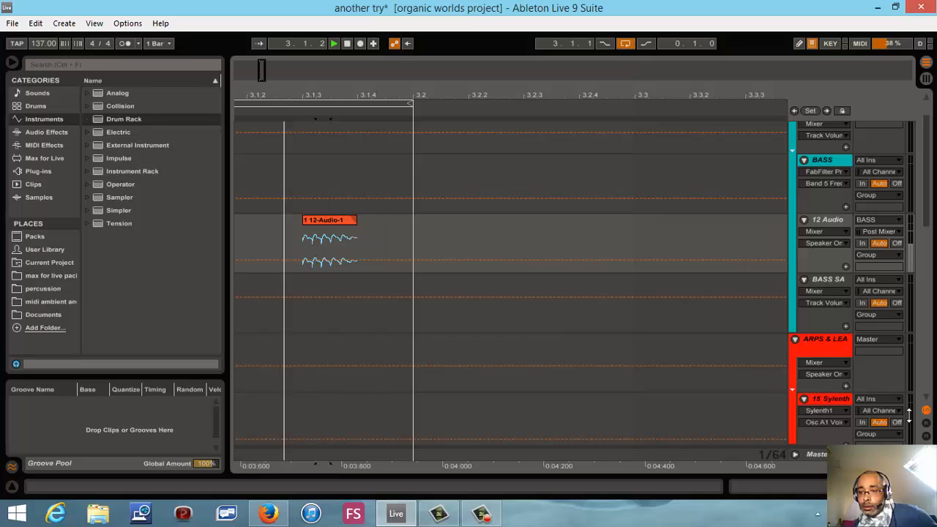
{"action": "left_click", "coordinate": [927, 486]}
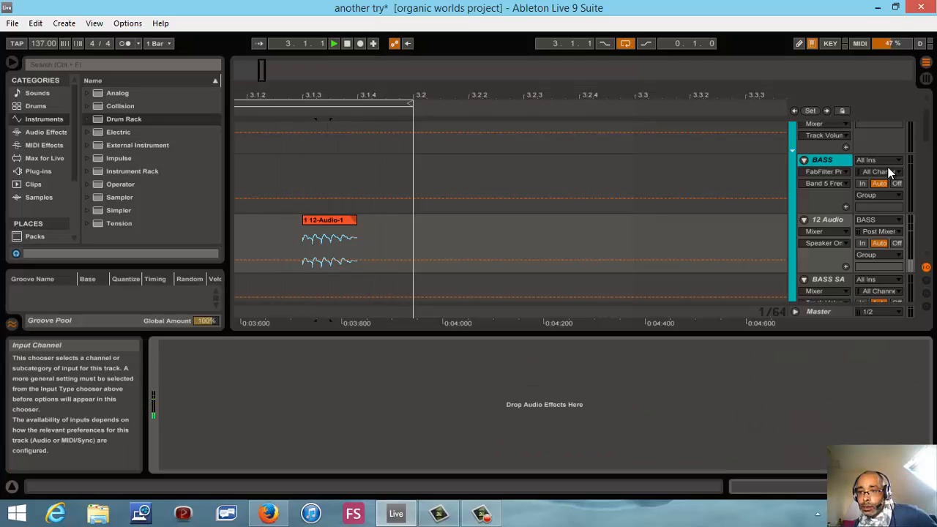
{"action": "left_click", "coordinate": [926, 78]}
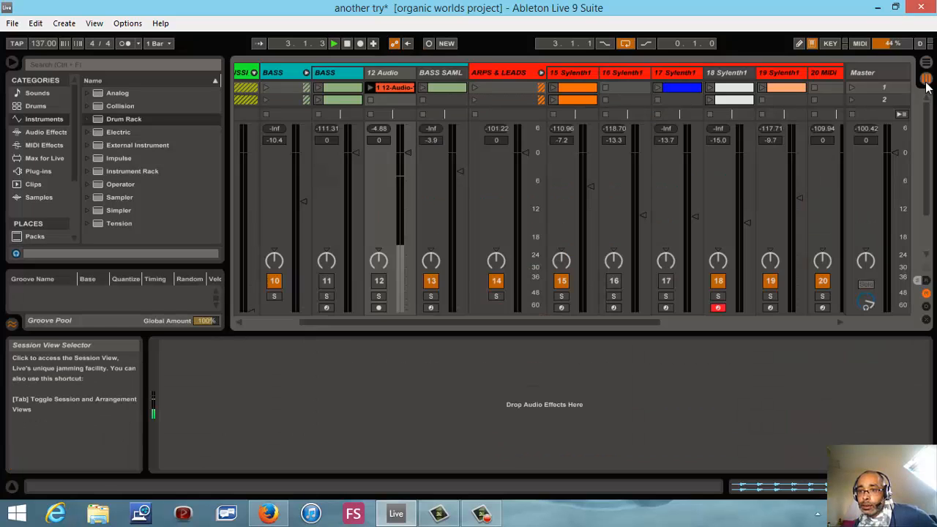
{"action": "left_click", "coordinate": [379, 284]}
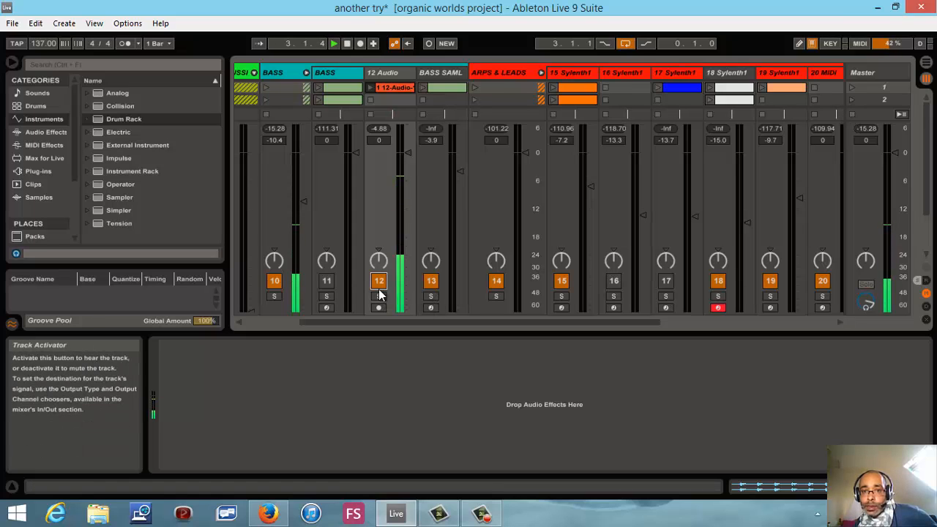
{"action": "left_click", "coordinate": [373, 130]}
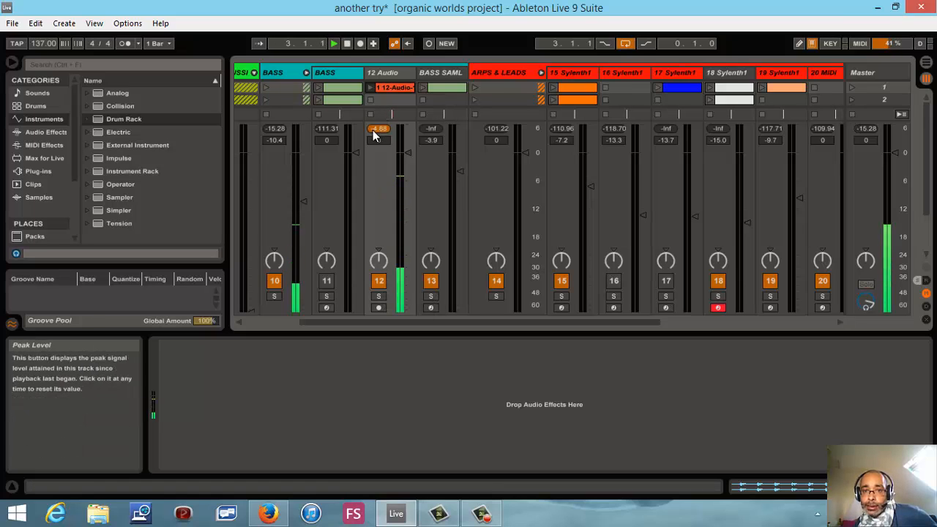
- Return to the Arrangement View and display the Fades on the 12 Audio track
{"action": "left_click", "coordinate": [926, 63]}
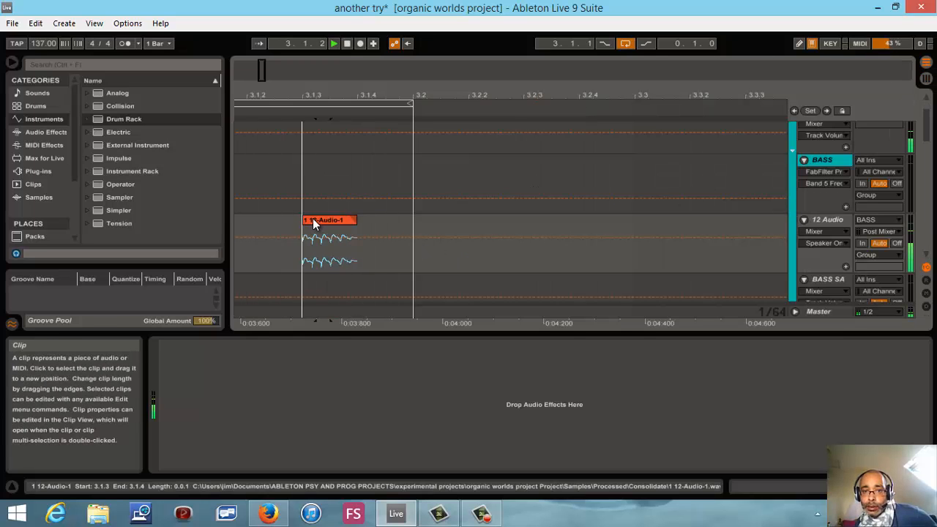
{"action": "left_click", "coordinate": [305, 134]}
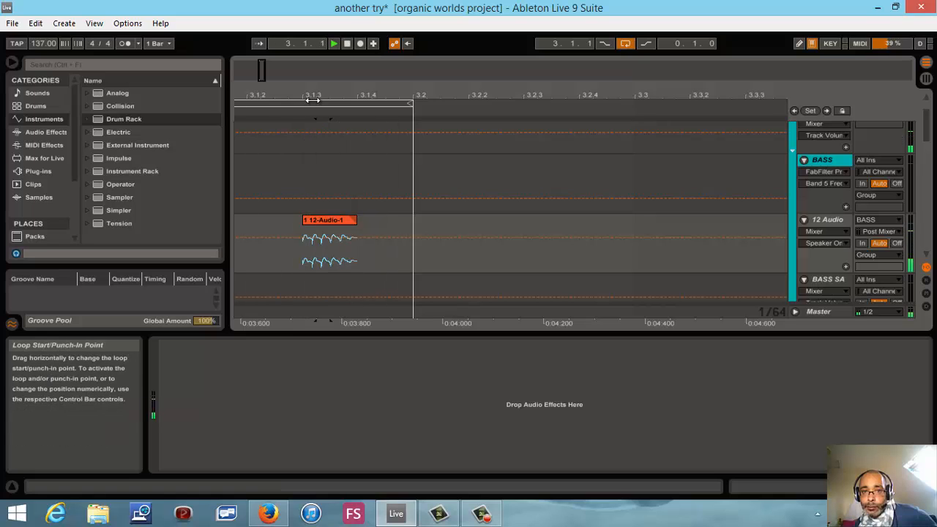
{"action": "left_click", "coordinate": [359, 231]}
{"action": "left_click", "coordinate": [372, 232]}
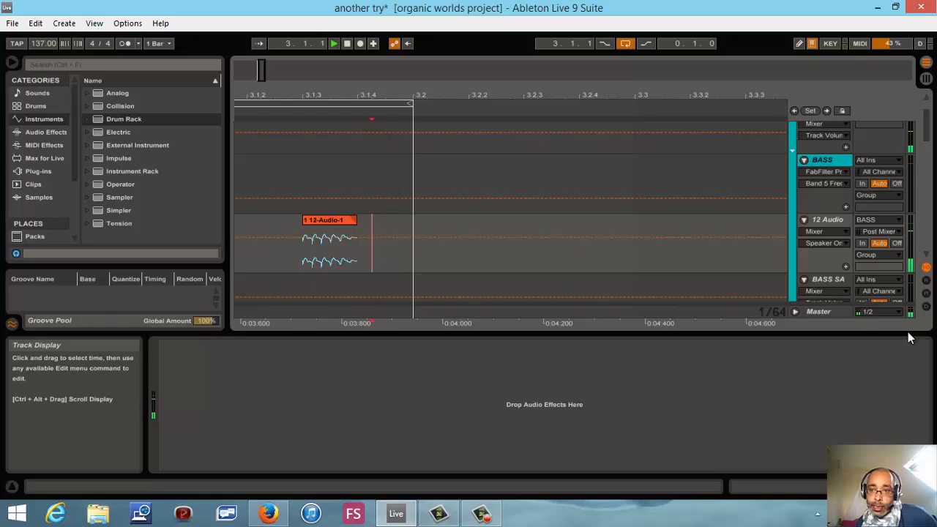
{"action": "left_click", "coordinate": [823, 234]}
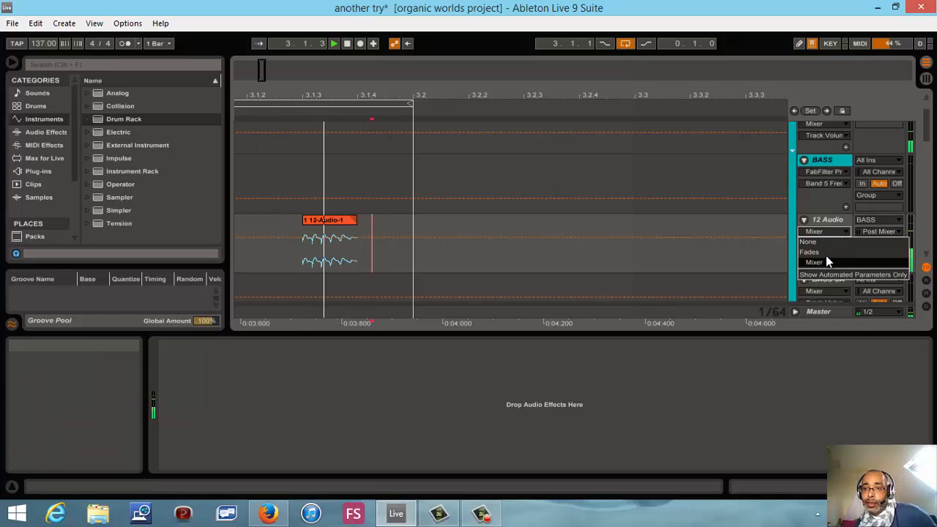
{"action": "left_click", "coordinate": [826, 256]}
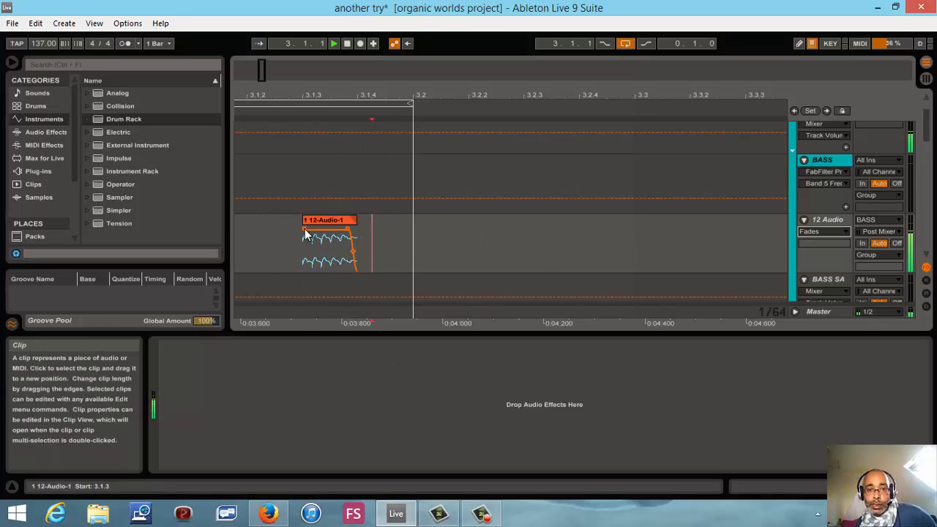
- Adjust the 12-Audio-1 clip's fades, keeping the fade-in at the very start and lengthening the fade-out to begin near the clip's middle
{"action": "left_click_drag", "start_coordinate": [303, 230], "coordinate": [307, 230]}
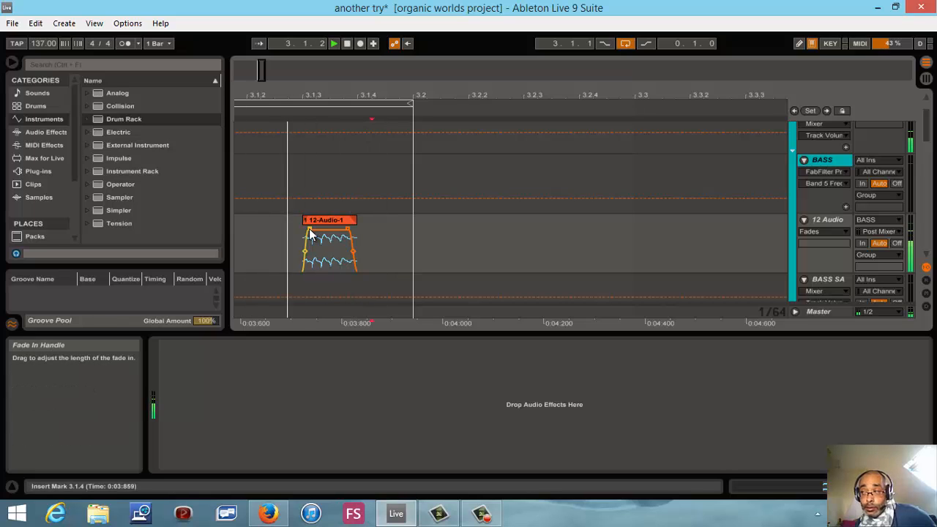
{"action": "left_click_drag", "start_coordinate": [309, 230], "coordinate": [303, 231]}
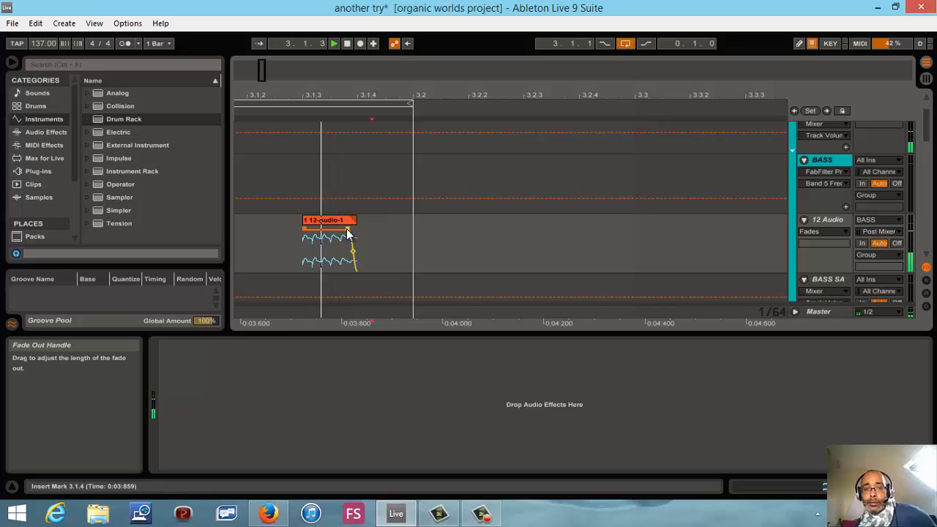
{"action": "left_click_drag", "start_coordinate": [346, 229], "coordinate": [327, 233]}
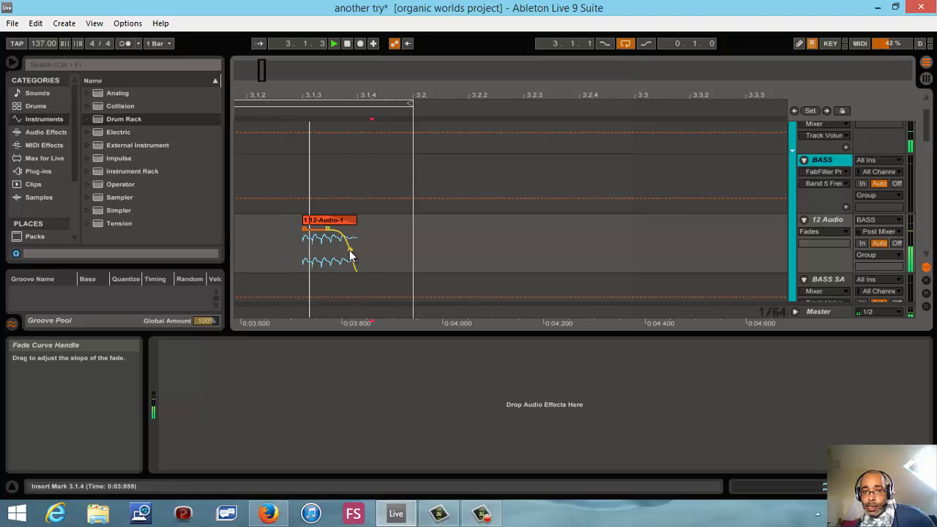
- Consolidate the faded 12-Audio-1 clip into a new audio clip, allowing the audio to stop
{"action": "right_click", "coordinate": [330, 222]}
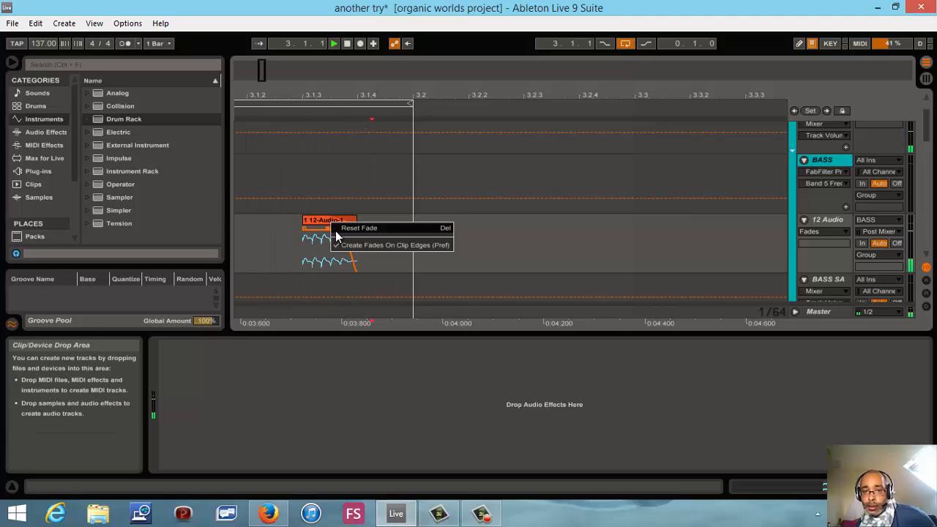
{"action": "left_click", "coordinate": [310, 223]}
{"action": "double_click", "coordinate": [314, 224]}
{"action": "right_click", "coordinate": [314, 224]}
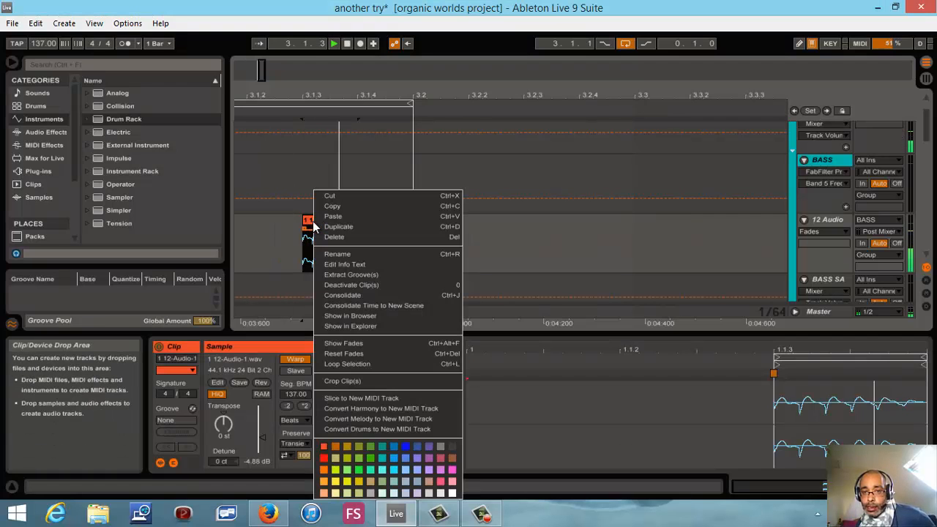
{"action": "left_click", "coordinate": [332, 294]}
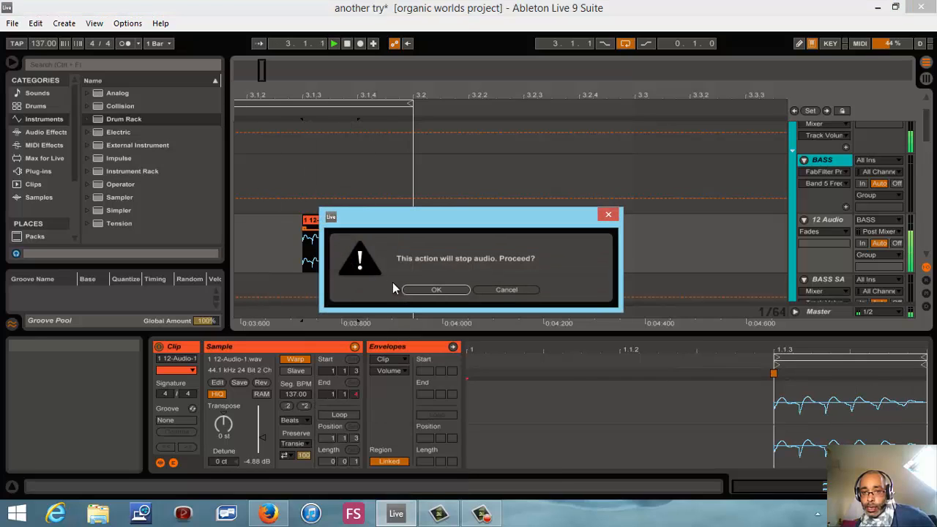
{"action": "left_click", "coordinate": [410, 291]}
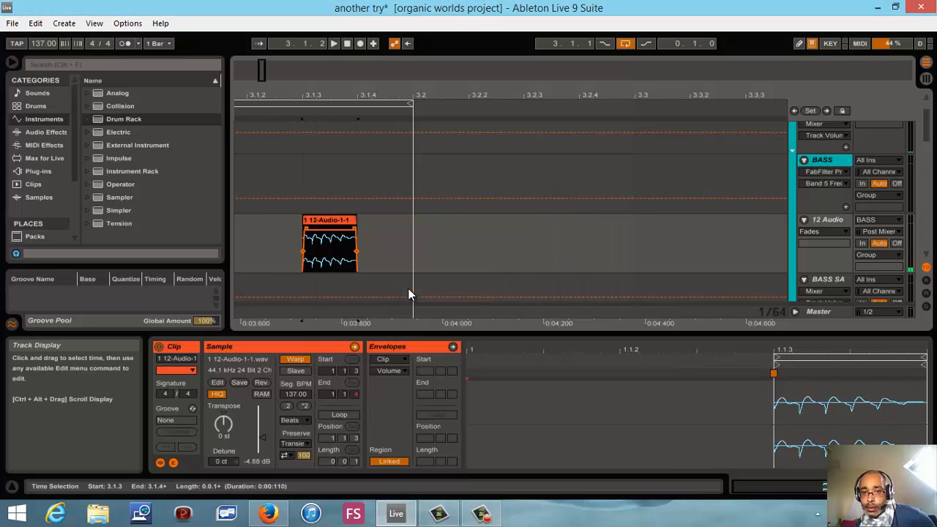
- Open the Sampler on the BASS SAML track and display its zone editor with the sample layers
{"action": "left_click", "coordinate": [836, 280]}
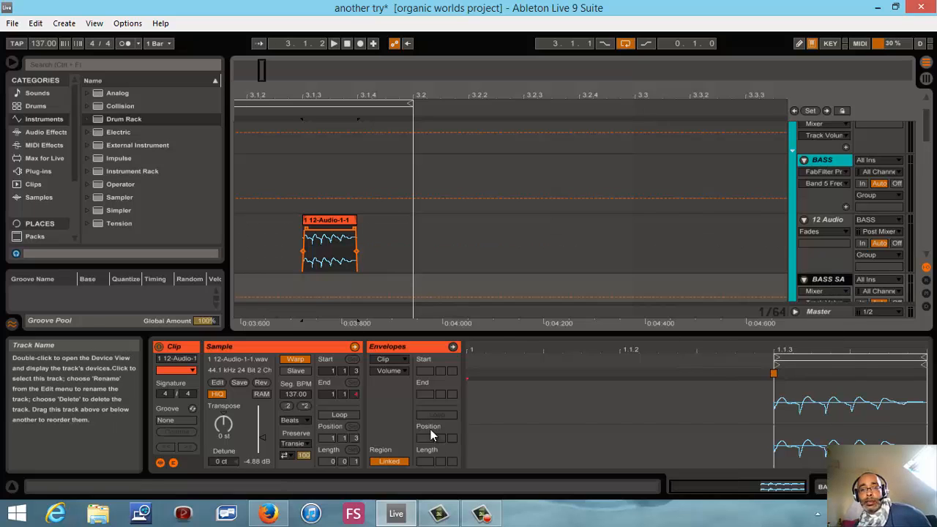
{"action": "double_click", "coordinate": [815, 278]}
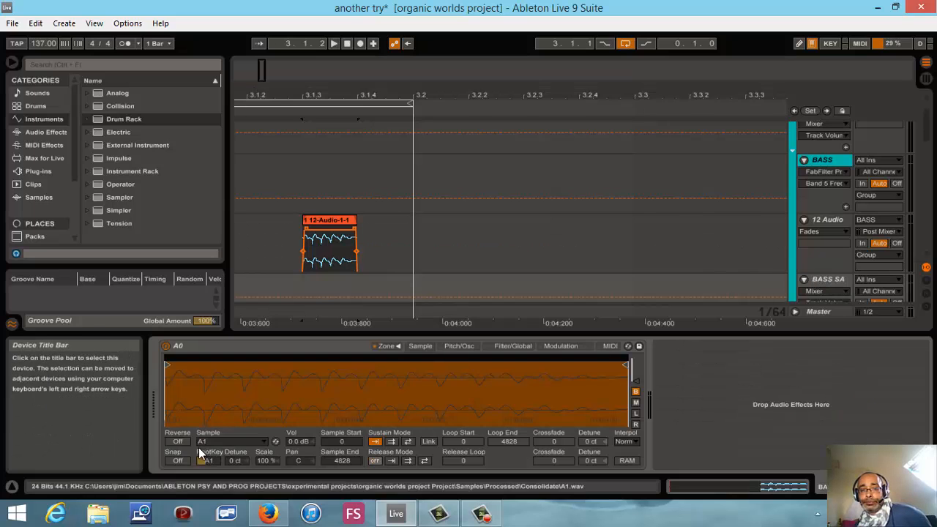
{"action": "left_click", "coordinate": [386, 347]}
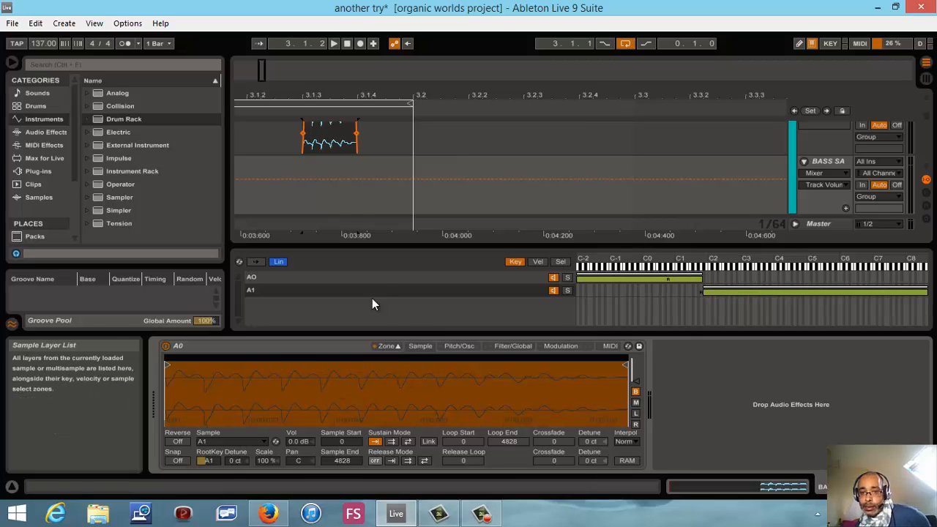
- Try switching the Sampler's filter on and off with the A0 layer selected, and return to the sample view
{"action": "left_click", "coordinate": [378, 280]}
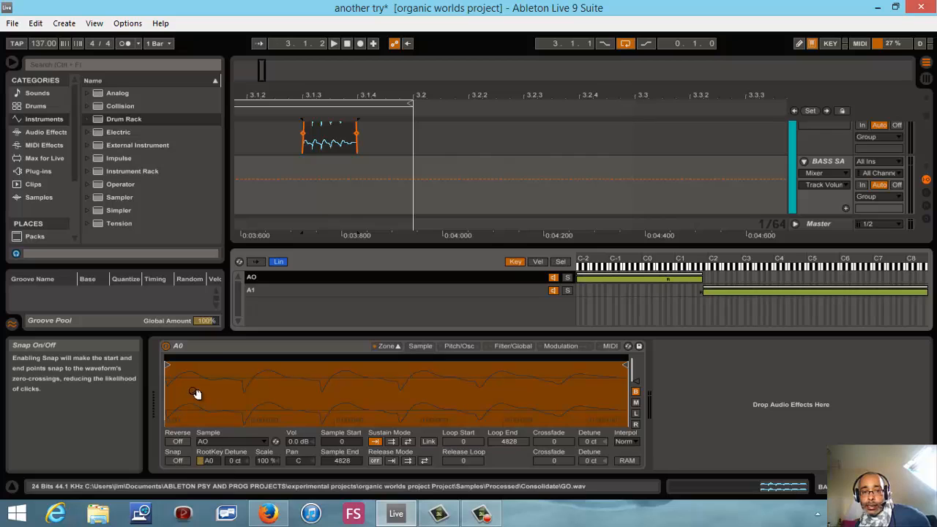
{"action": "left_click", "coordinate": [513, 347]}
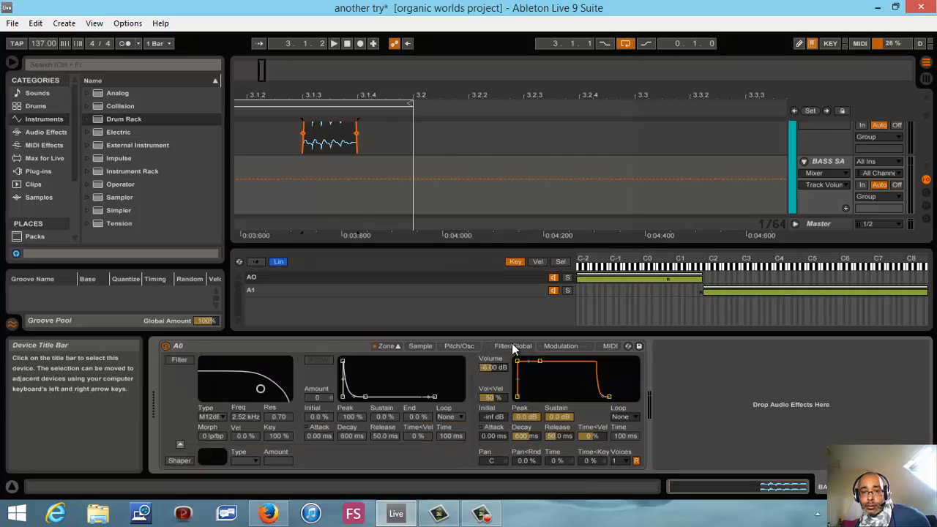
{"action": "left_click", "coordinate": [177, 362]}
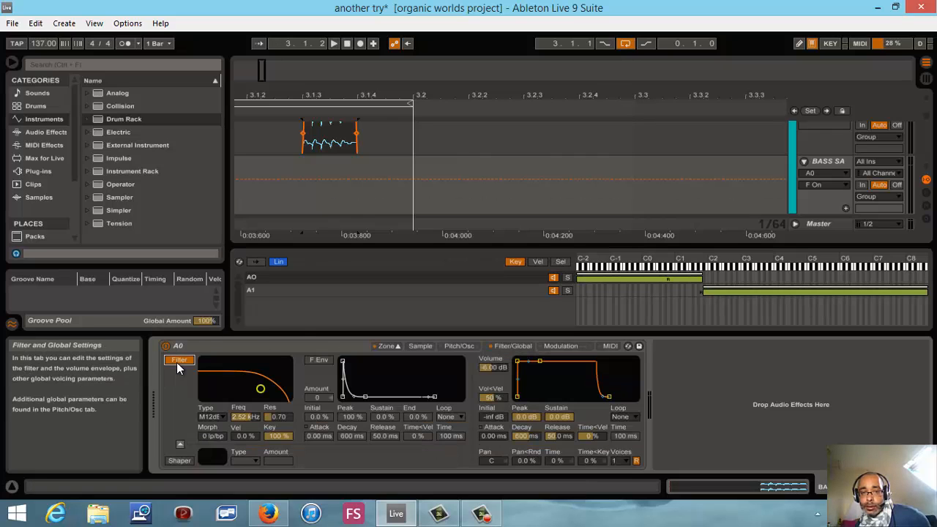
{"action": "left_click", "coordinate": [176, 362]}
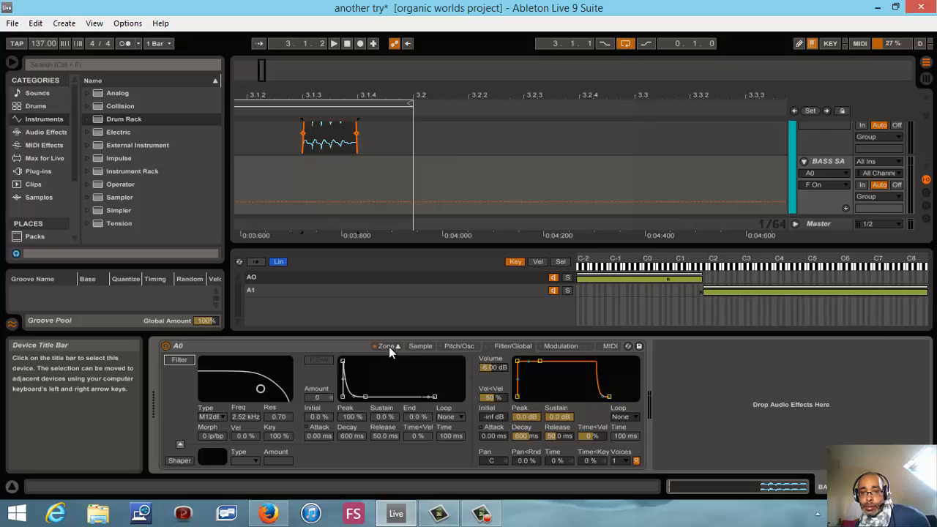
{"action": "left_click", "coordinate": [420, 346]}
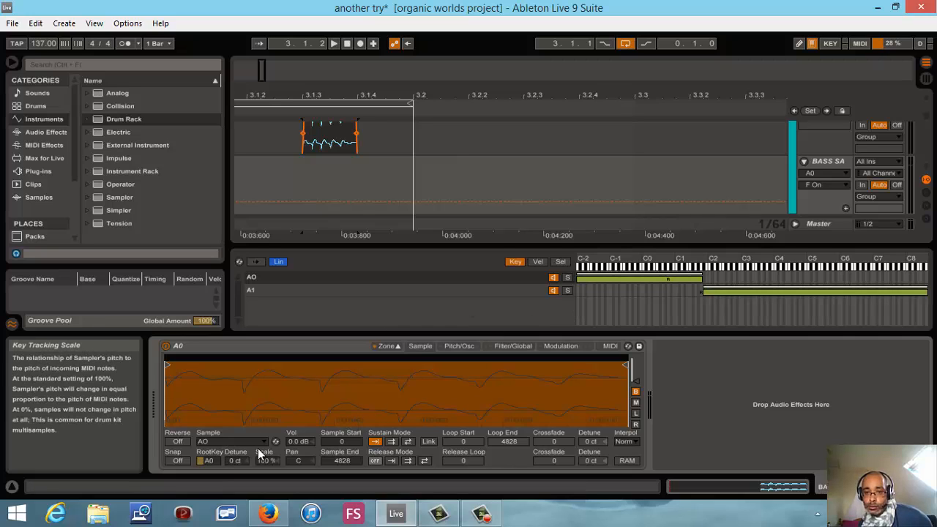
- Select the A1 sample layer and try shifting its whole key zone down to root key G1 and back to A1
{"action": "left_click", "coordinate": [286, 290]}
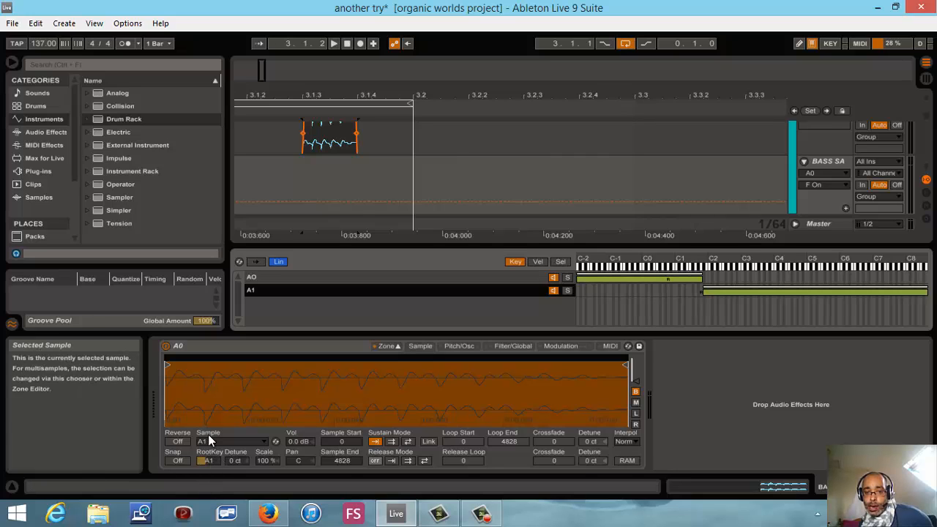
{"action": "left_click", "coordinate": [704, 288]}
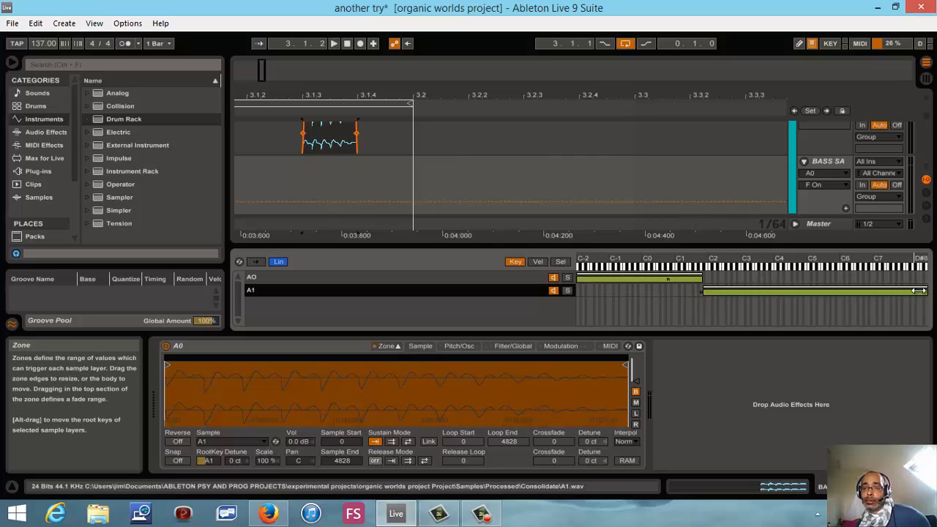
{"action": "mouse_move", "coordinate": [925, 288]}
{"action": "left_mouse_down"}
{"action": "mouse_move", "coordinate": [844, 297]}
{"action": "mouse_move", "coordinate": [908, 291]}
{"action": "left_mouse_up"}
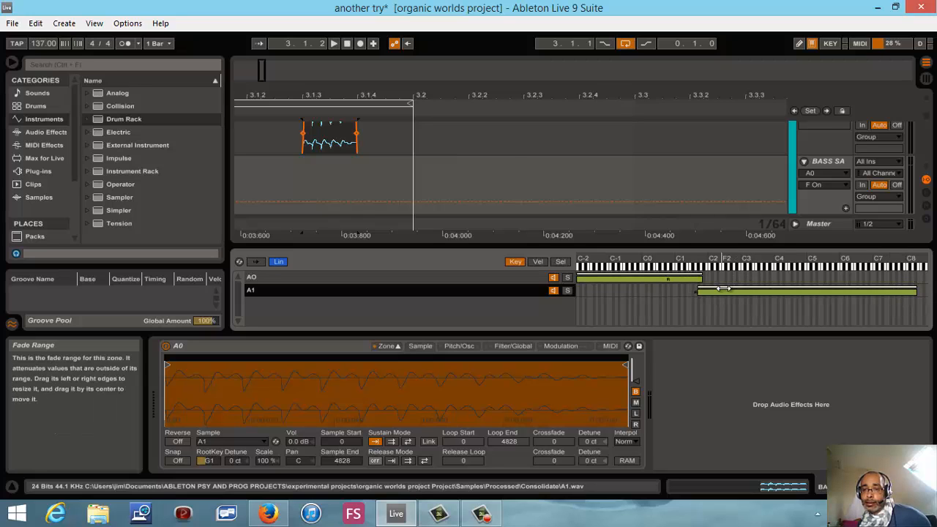
{"action": "left_click_drag", "start_coordinate": [722, 291], "coordinate": [728, 290]}
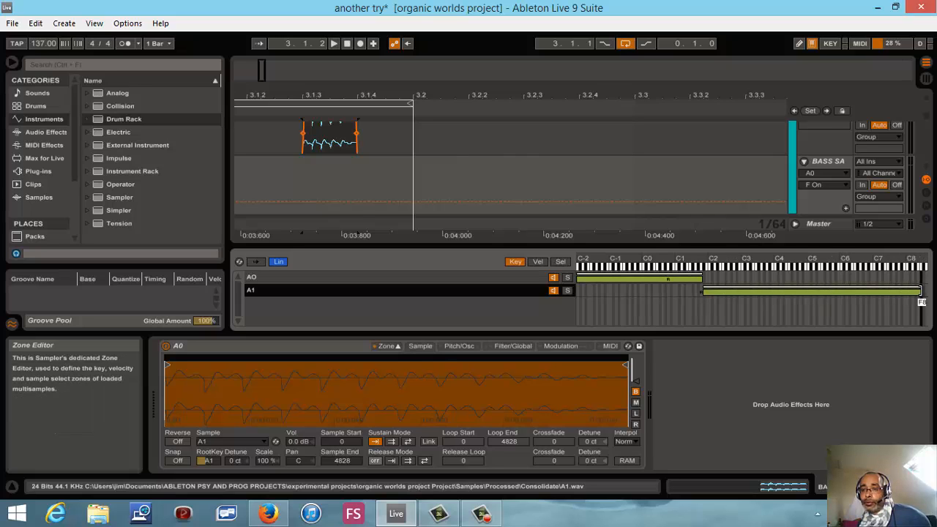
- Try shortening the A1 layer's key zone to end at A#2, and extend it back to the highest key
{"action": "left_click_drag", "start_coordinate": [915, 291], "coordinate": [743, 322]}
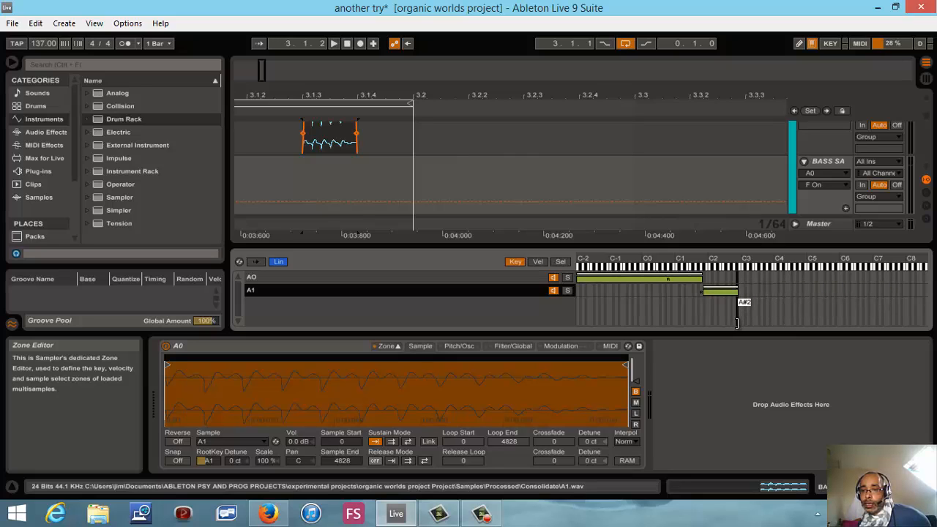
{"action": "left_click_drag", "start_coordinate": [738, 324], "coordinate": [738, 323]}
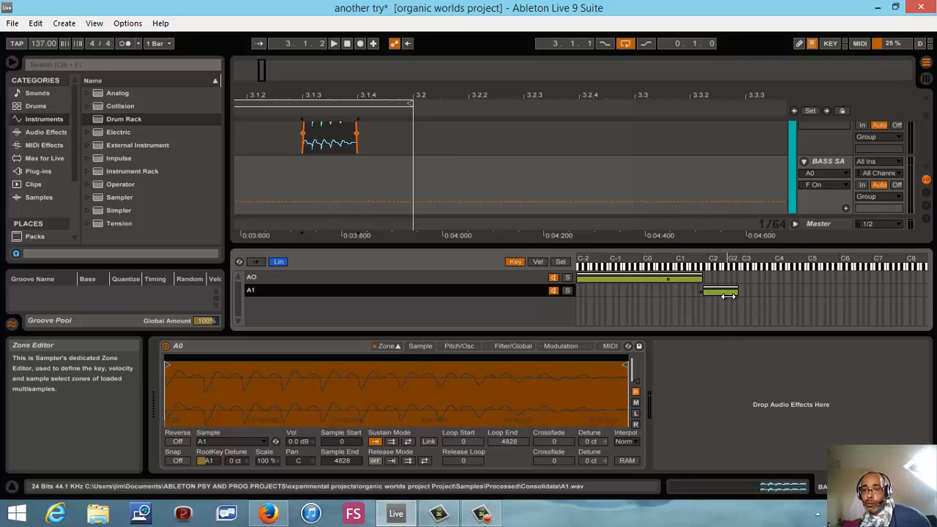
{"action": "left_click_drag", "start_coordinate": [736, 292], "coordinate": [900, 291]}
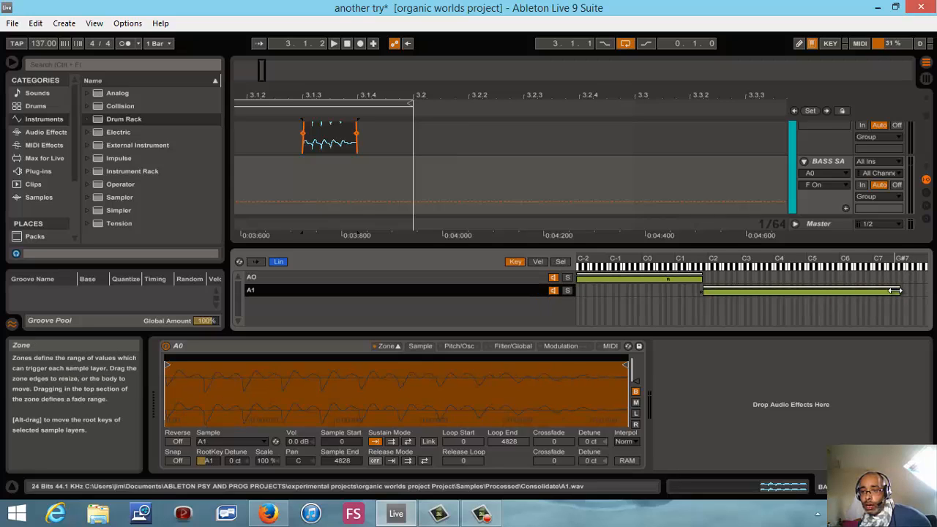
{"action": "left_click_drag", "start_coordinate": [895, 291], "coordinate": [924, 287]}
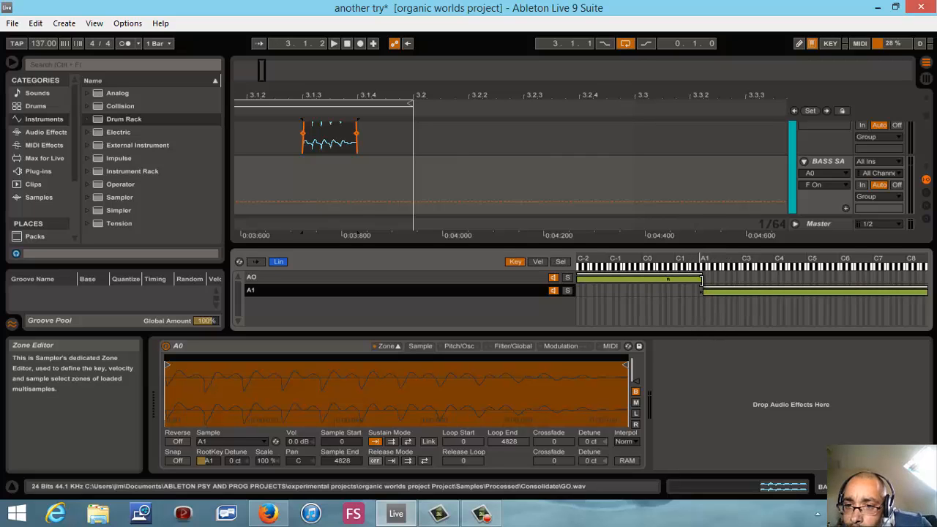
- Open the BASS SAML clip's notes in the Session View, and play the clip with its track soloed
{"action": "left_click", "coordinate": [926, 79]}
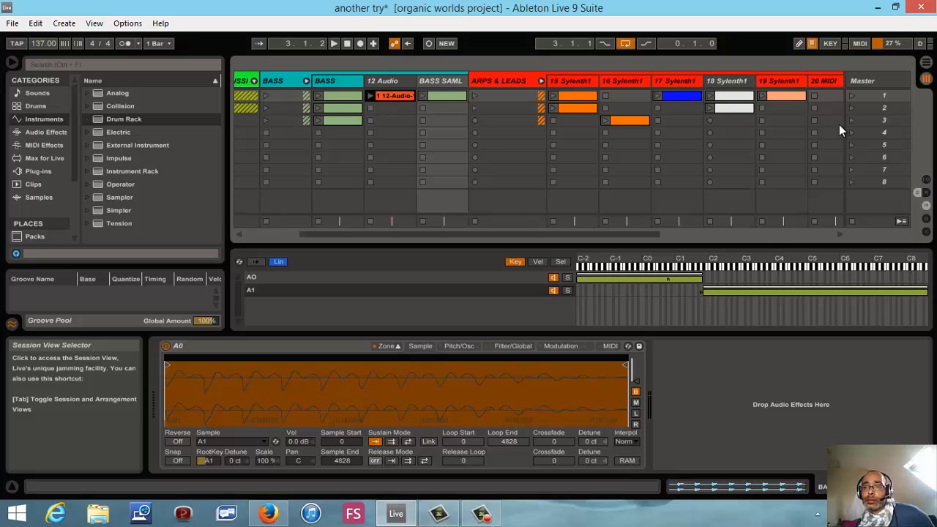
{"action": "double_click", "coordinate": [442, 96]}
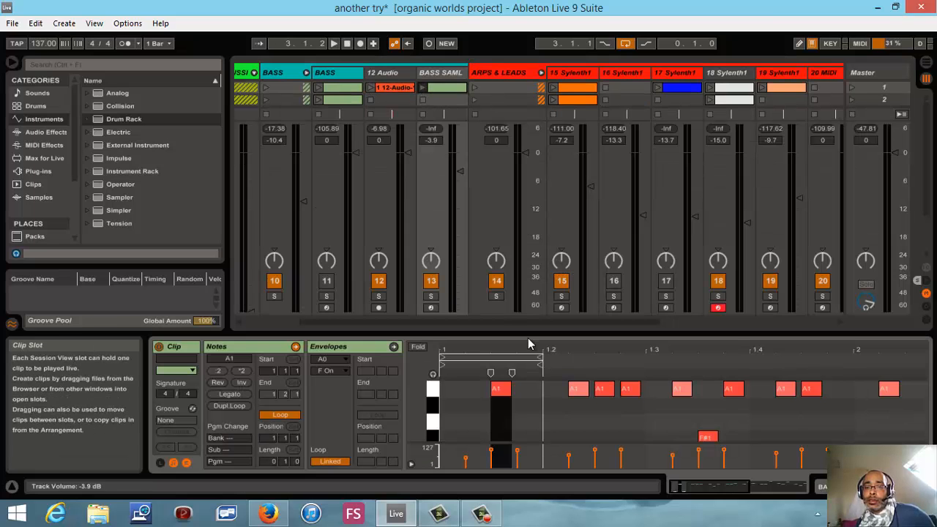
{"action": "left_click", "coordinate": [334, 43]}
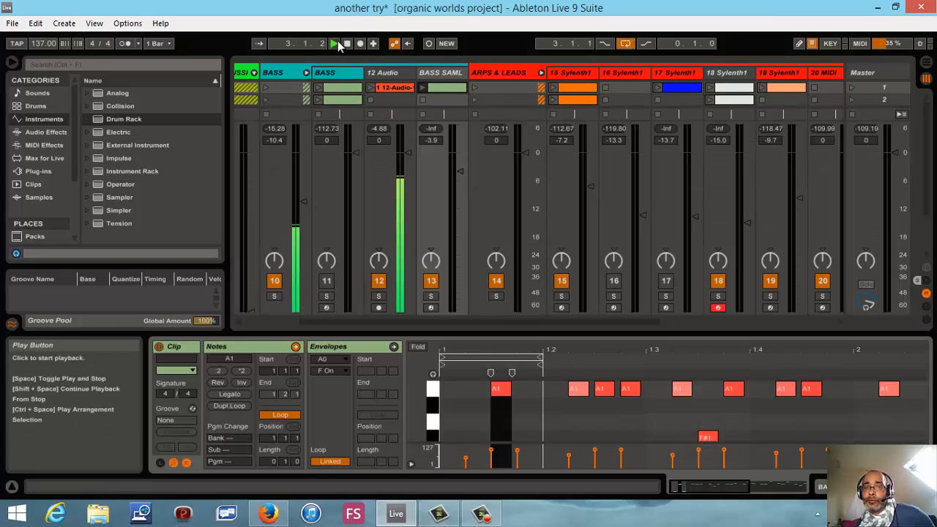
{"action": "left_click", "coordinate": [431, 296]}
{"action": "left_click", "coordinate": [423, 89]}
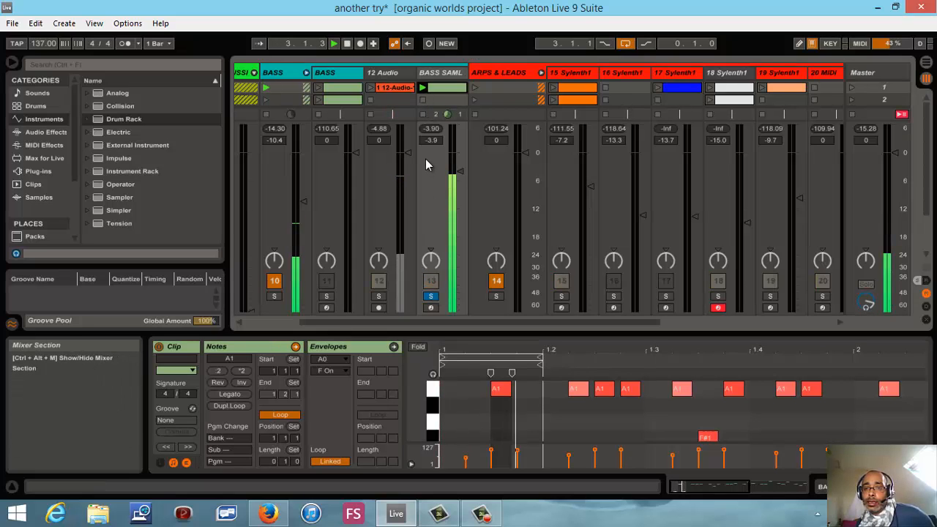
- Try the A1 note at 1.1.3 an octave lower at A0, return it to A1, and stop playback
{"action": "left_click", "coordinate": [501, 388]}
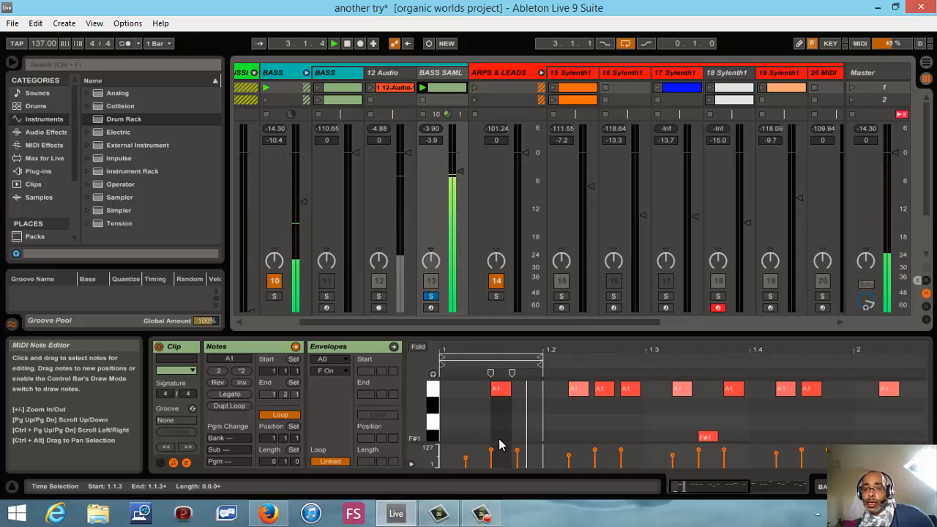
{"action": "left_click", "coordinate": [501, 389]}
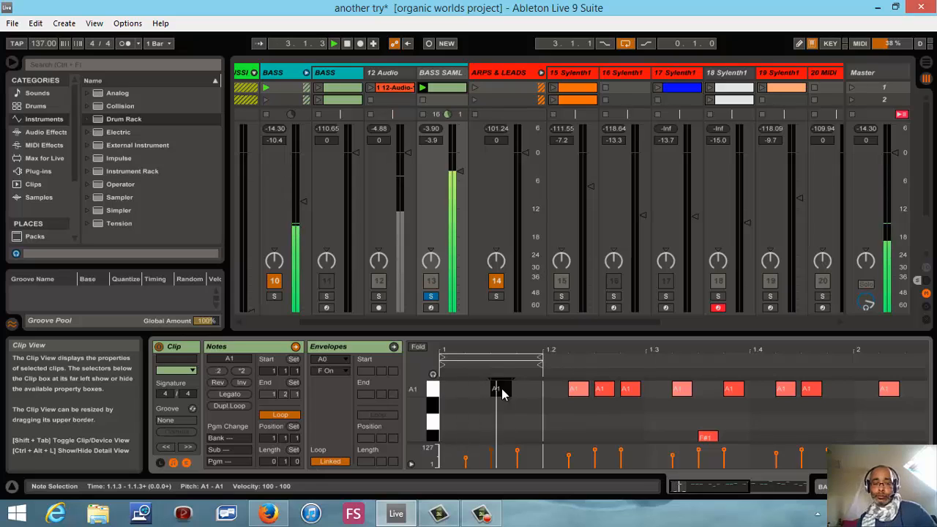
{"action": "key", "text": "shift+Down"}
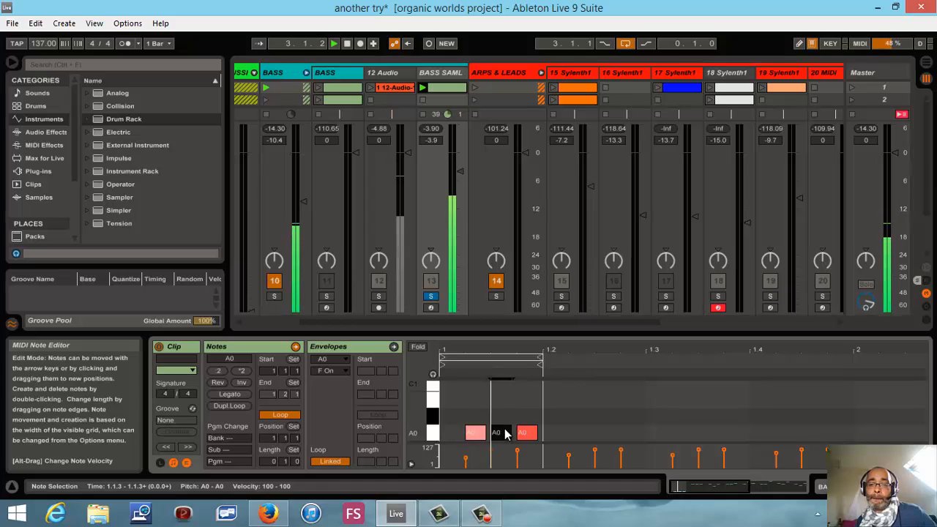
{"action": "key", "text": "shift+Up"}
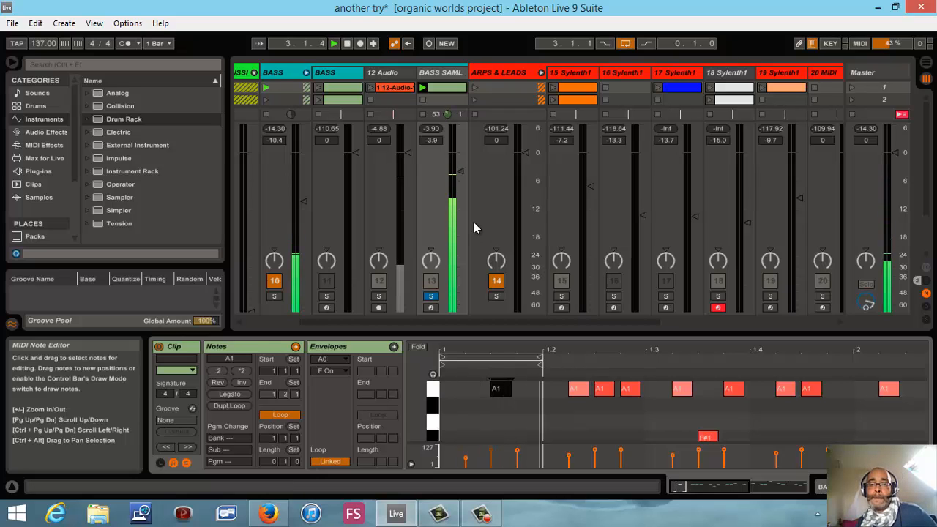
{"action": "left_click", "coordinate": [347, 44]}
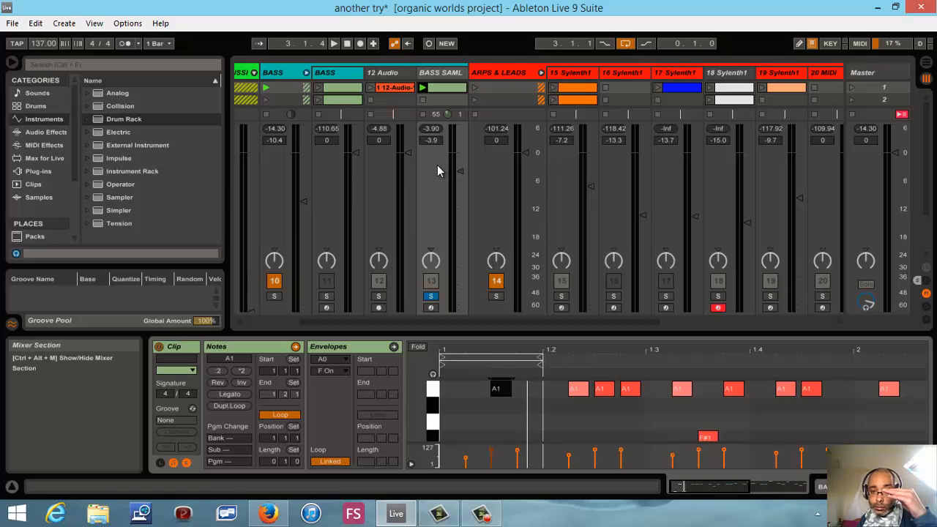
- Relaunch the BASS SAML clip and try velocities such as 92, 67, 59 and 70 on its A1 note, plus the first A0 note's velocity
{"action": "left_click", "coordinate": [422, 89]}
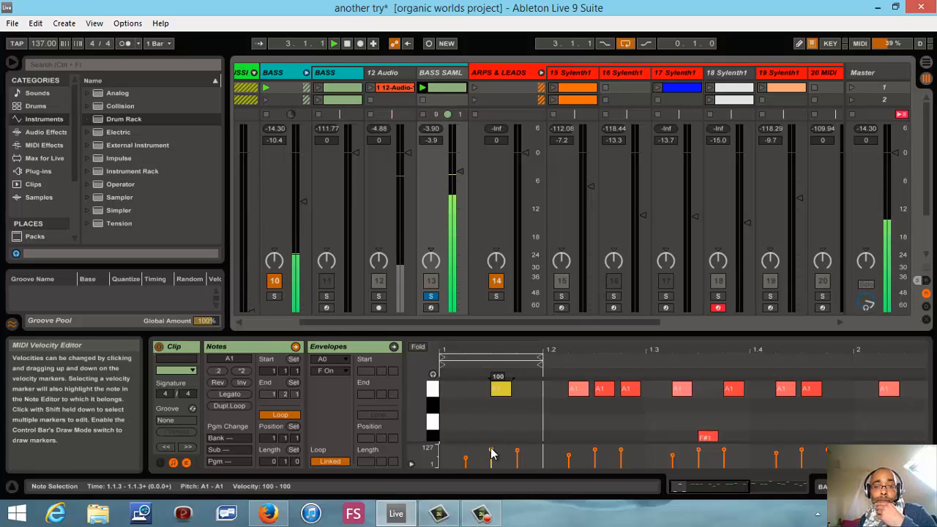
{"action": "left_click_drag", "start_coordinate": [491, 454], "coordinate": [491, 456]}
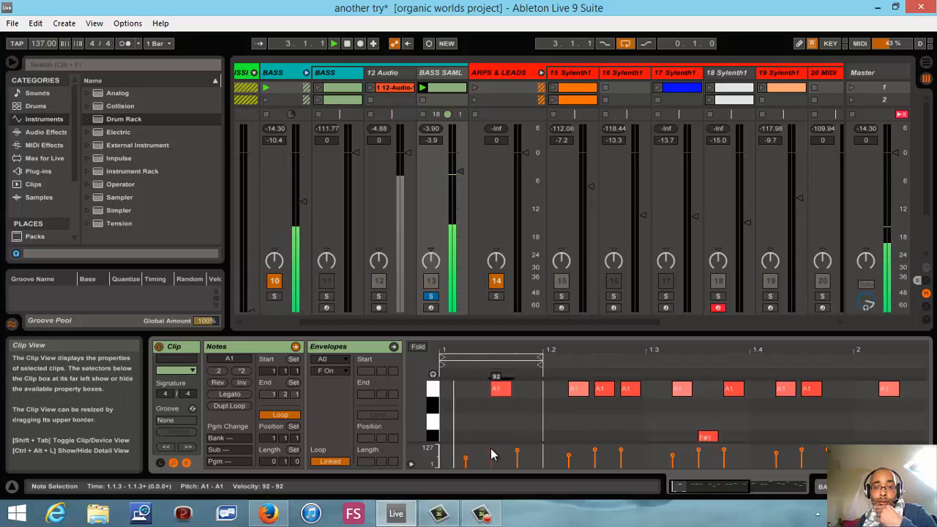
{"action": "left_click_drag", "start_coordinate": [492, 455], "coordinate": [491, 455]}
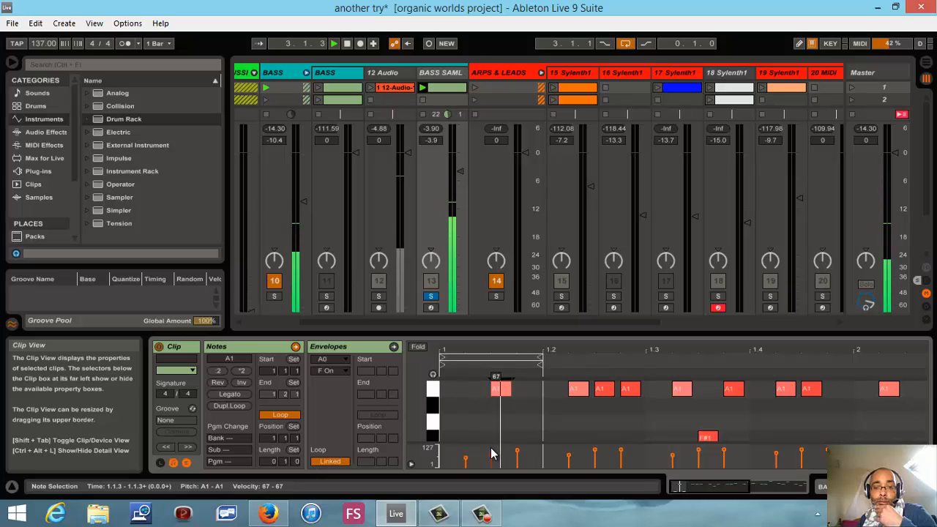
{"action": "left_click", "coordinate": [492, 466]}
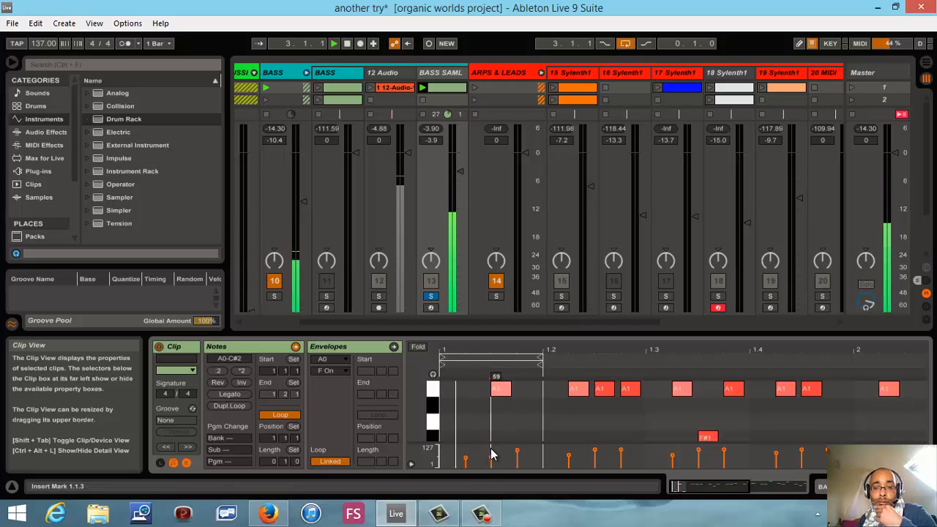
{"action": "left_click_drag", "start_coordinate": [491, 457], "coordinate": [490, 457]}
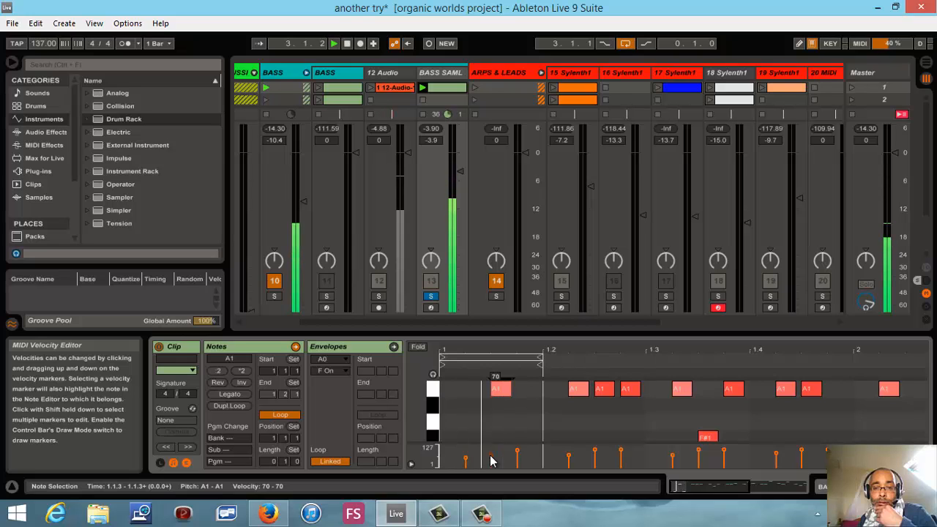
{"action": "left_click", "coordinate": [431, 143]}
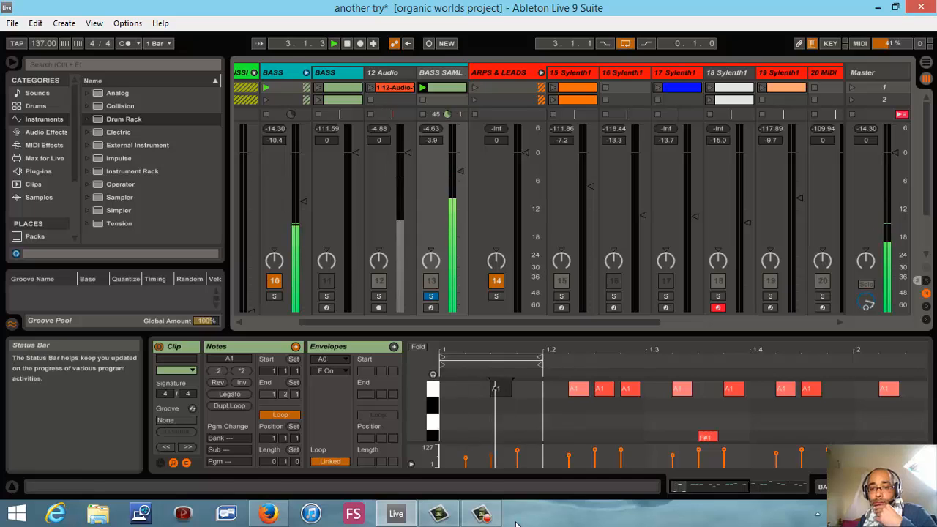
{"action": "left_click", "coordinate": [467, 460]}
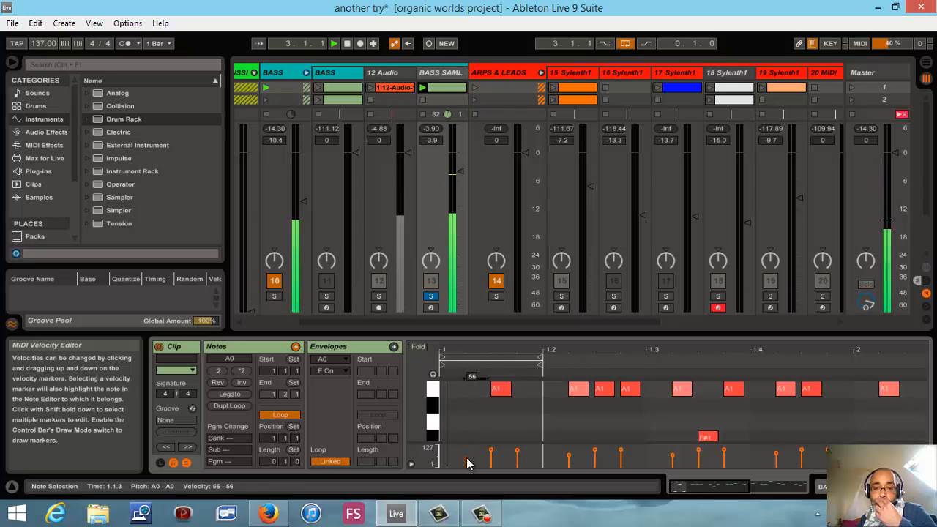
{"action": "left_click_drag", "start_coordinate": [467, 459], "coordinate": [466, 458]}
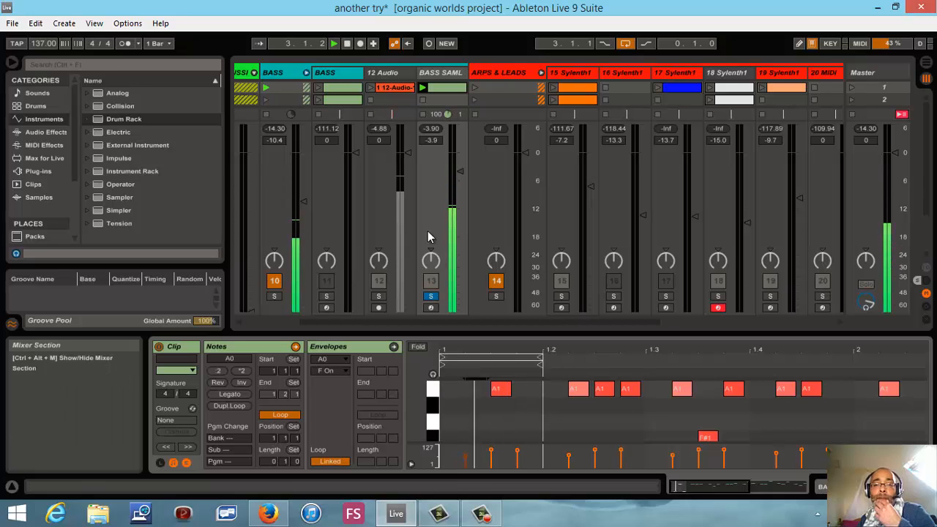
- Unsolo BASS SAML and mute the 12 Audio track, and play scene 1 to hear the sampled bass in the mix
{"action": "left_click", "coordinate": [431, 296]}
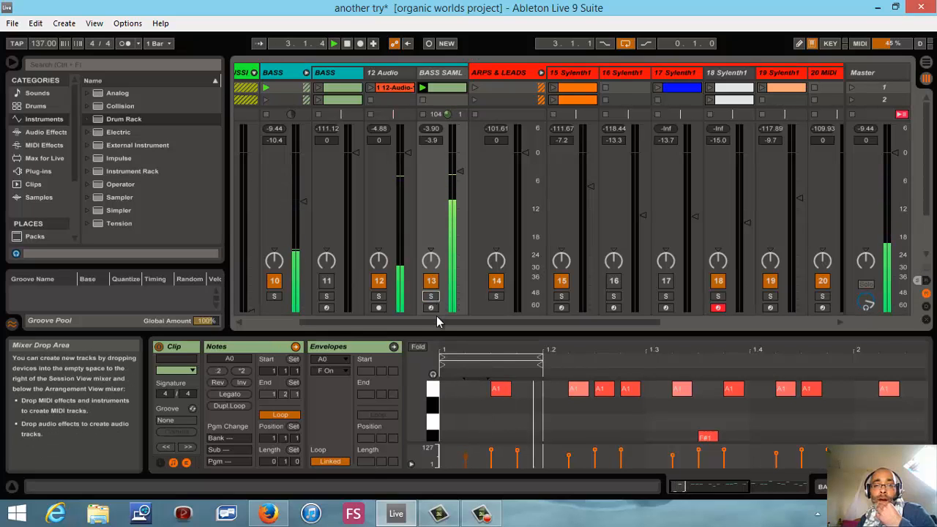
{"action": "left_click", "coordinate": [379, 280]}
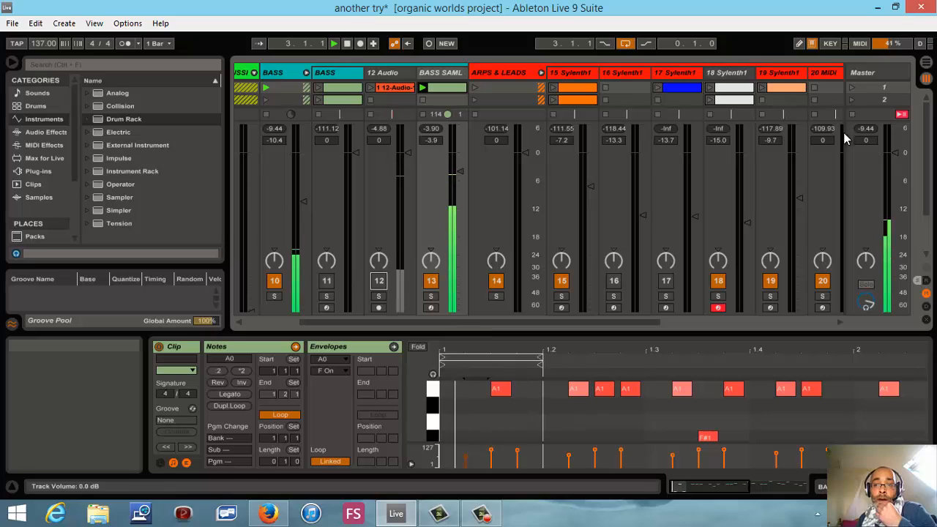
{"action": "left_click", "coordinate": [851, 87]}
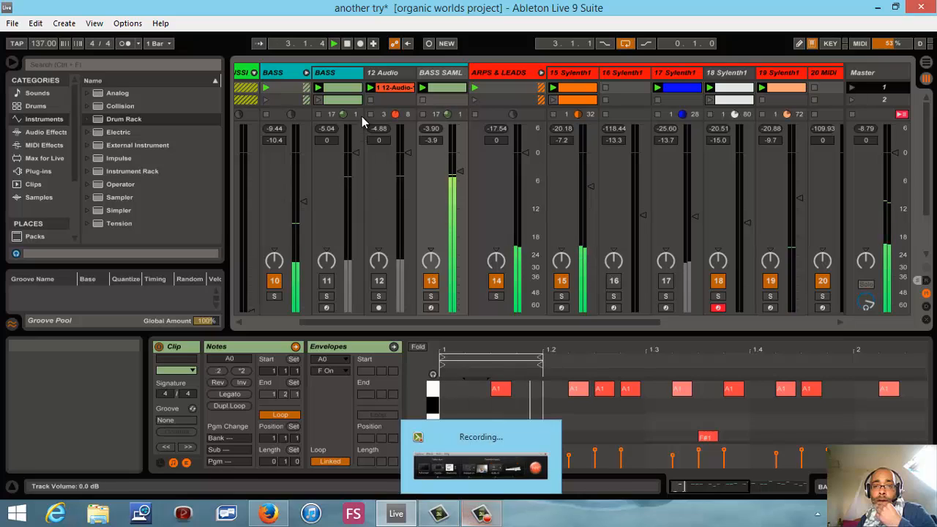
{"action": "left_click", "coordinate": [347, 45]}
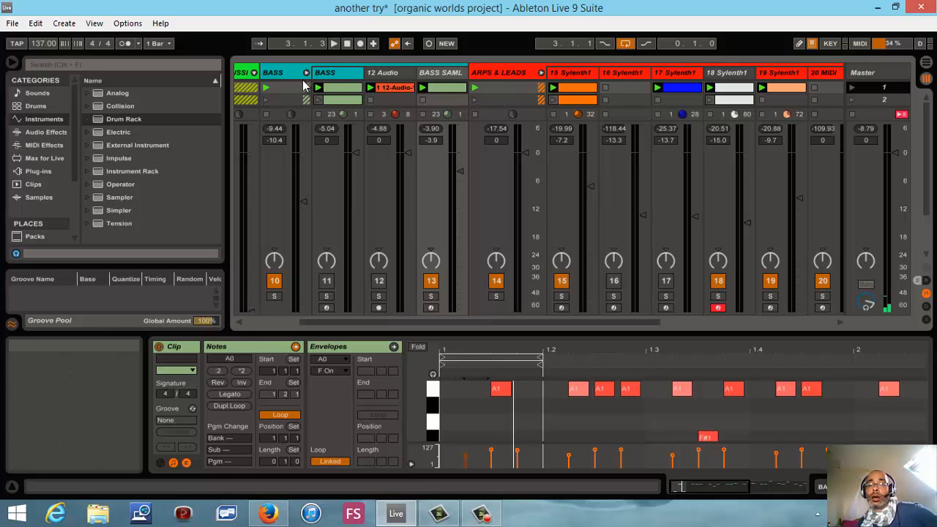
- Select the A1 note at 1.1.3 in the BASS SAML clip
{"action": "left_click", "coordinate": [501, 389]}
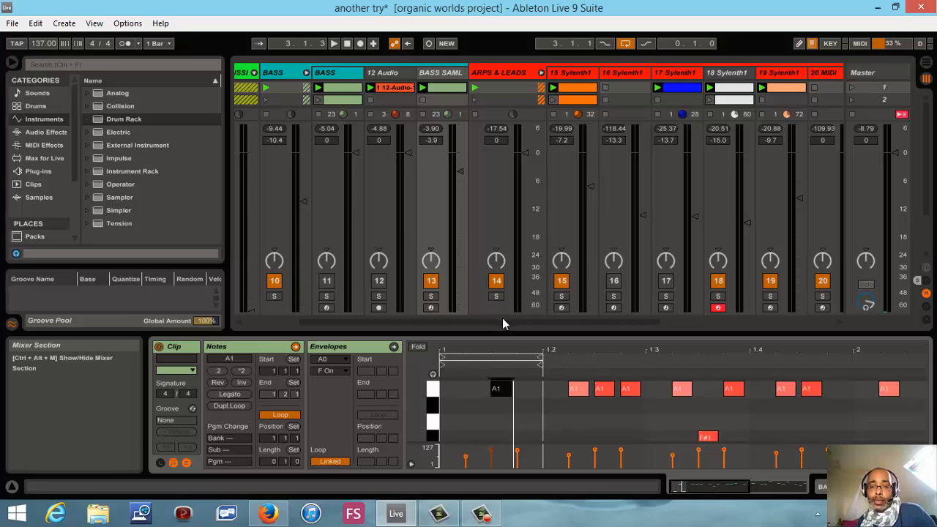
- Enlarge the note editor, try the note at 1.1.3 at F#1 and G1 during playback, return it to A1, and stop
{"action": "left_click_drag", "start_coordinate": [508, 336], "coordinate": [525, 67]}
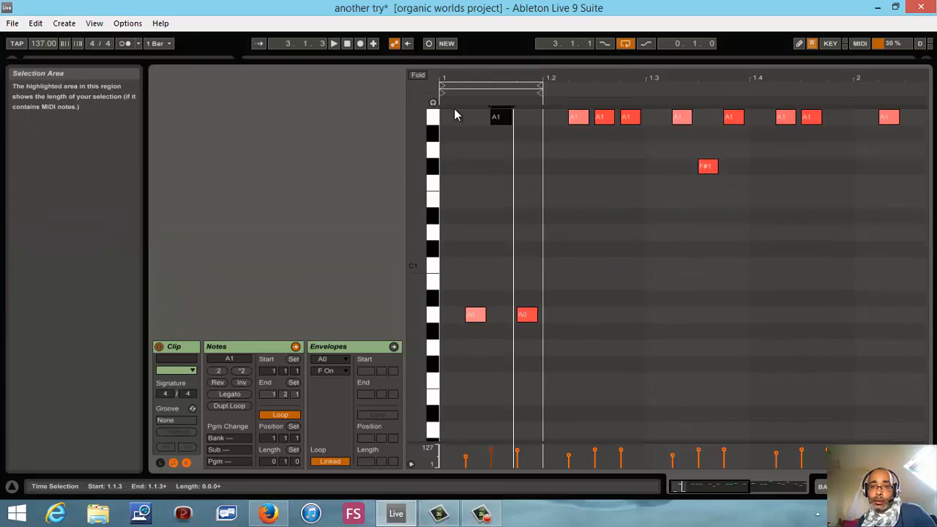
{"action": "left_click_drag", "start_coordinate": [503, 163], "coordinate": [501, 166]}
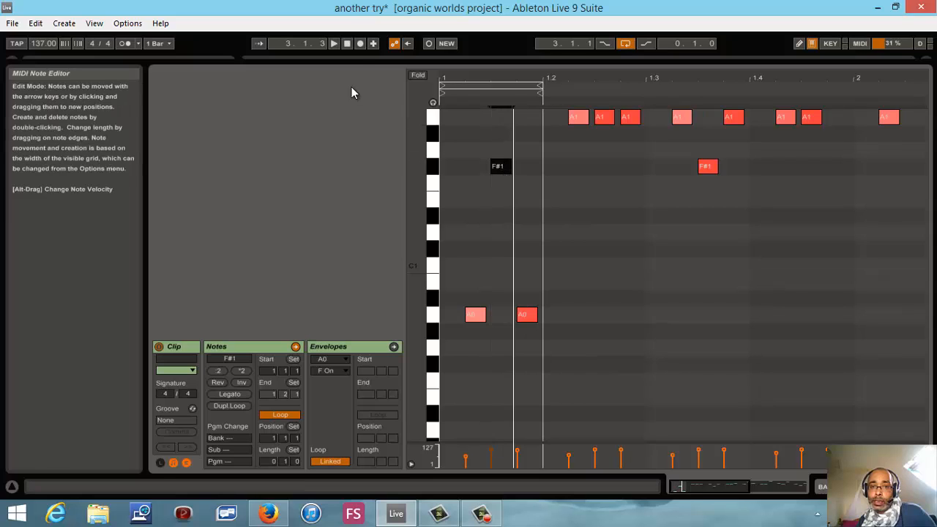
{"action": "left_click", "coordinate": [334, 44]}
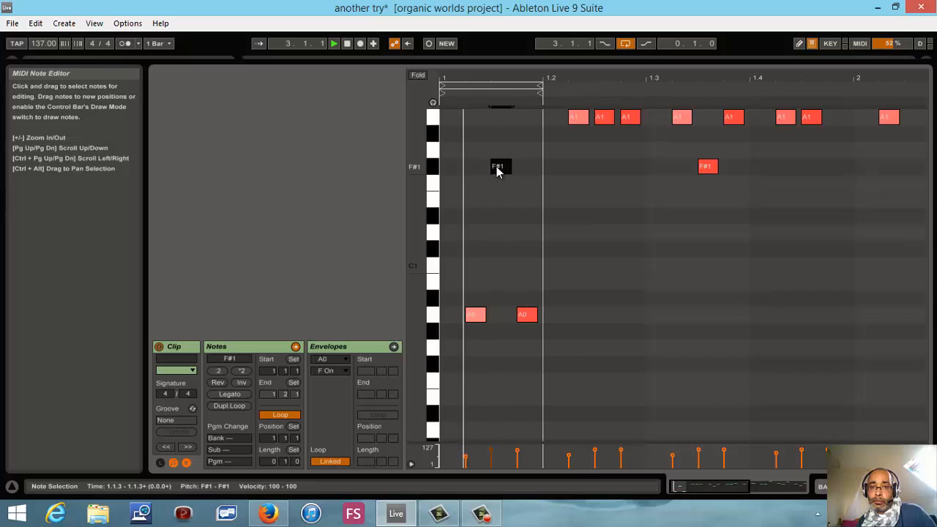
{"action": "left_click_drag", "start_coordinate": [498, 167], "coordinate": [496, 154]}
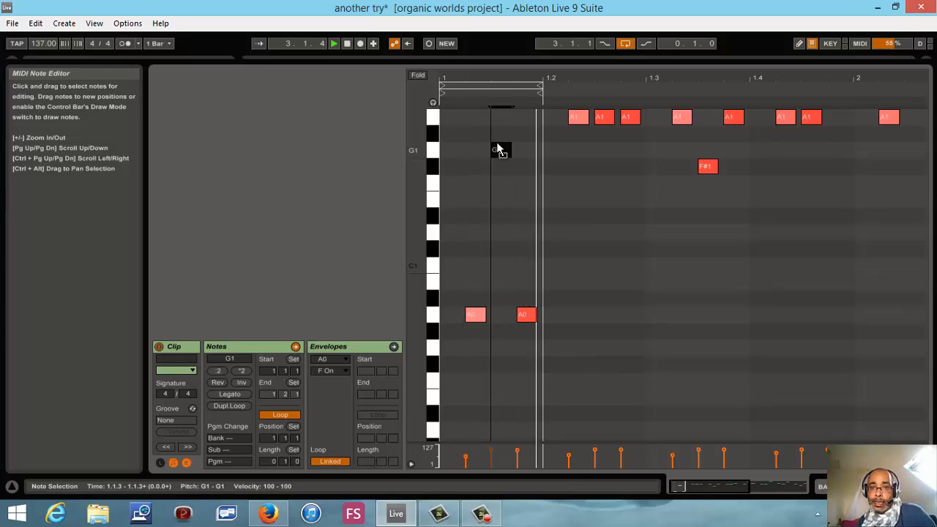
{"action": "left_click_drag", "start_coordinate": [497, 157], "coordinate": [495, 125]}
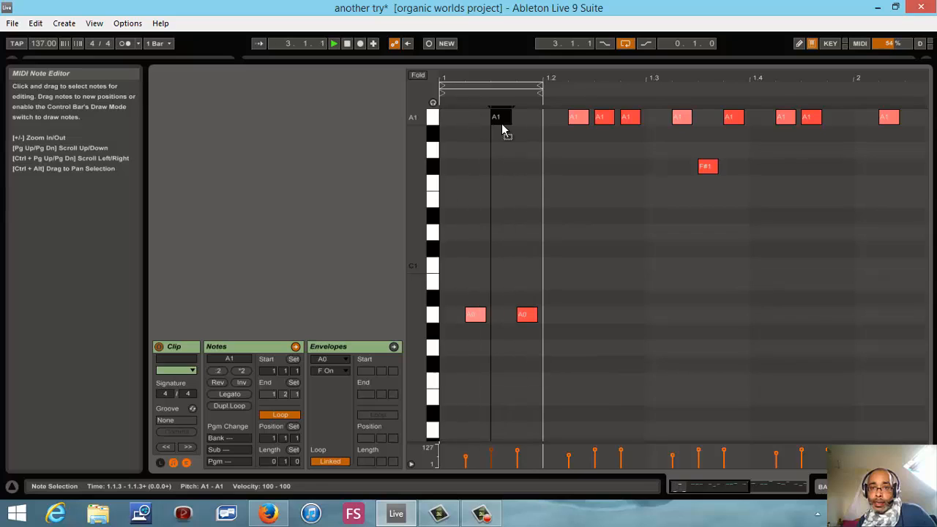
{"action": "left_click_drag", "start_coordinate": [508, 128], "coordinate": [510, 157]}
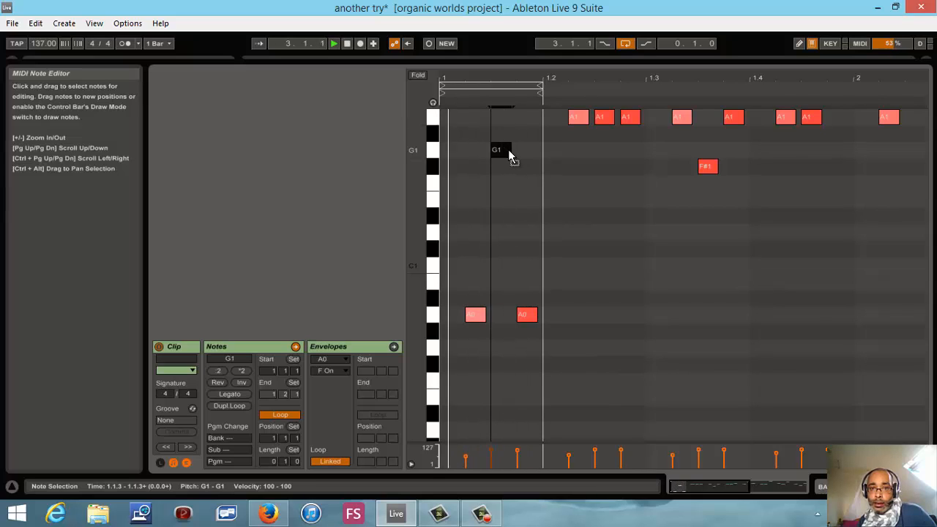
{"action": "left_click_drag", "start_coordinate": [508, 153], "coordinate": [503, 123]}
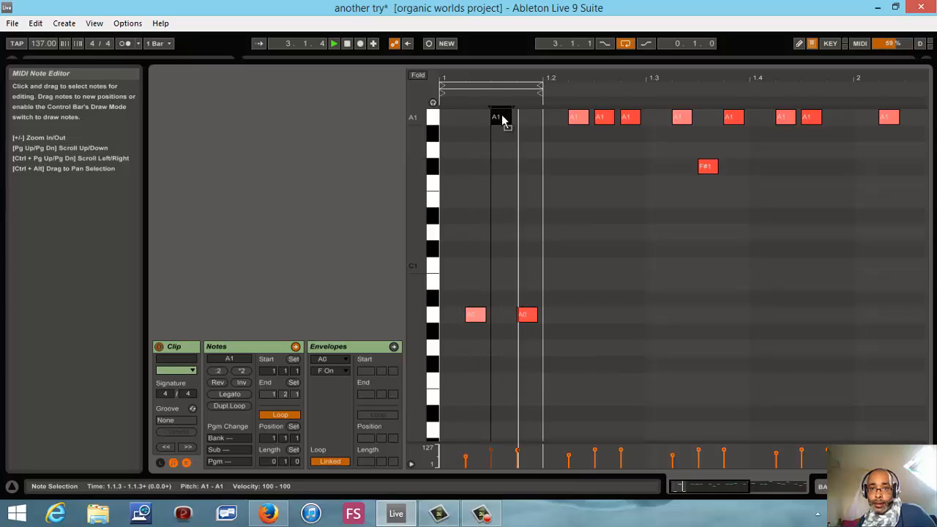
{"action": "left_click", "coordinate": [348, 44]}
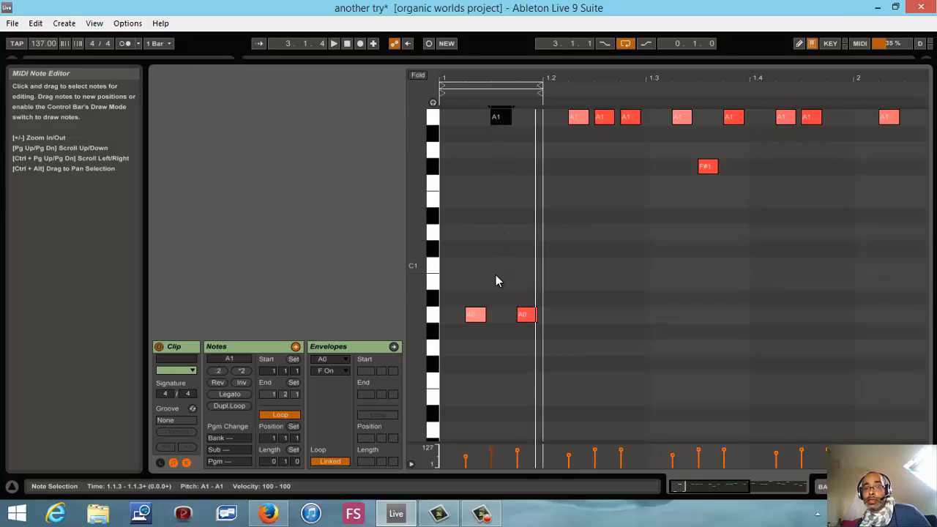
- Reopen the BASS SAML clip, try its 1.1.3 note at higher pitches such as A2 and G2 during playback, and stop
{"action": "scroll", "coordinate": [496, 281], "scroll_direction": "up", "scroll_amount": 3}
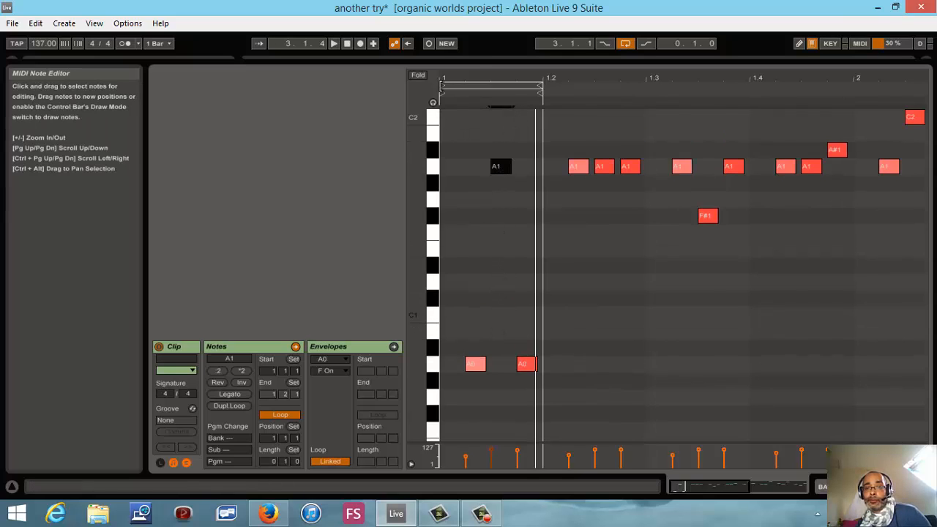
{"action": "key", "text": "Tab"}
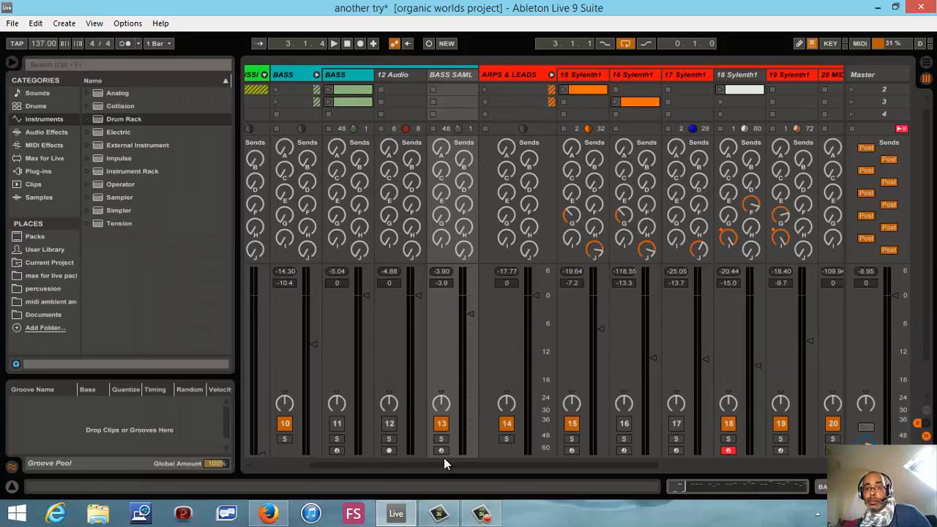
{"action": "scroll", "coordinate": [441, 123], "scroll_direction": "up", "scroll_amount": 1}
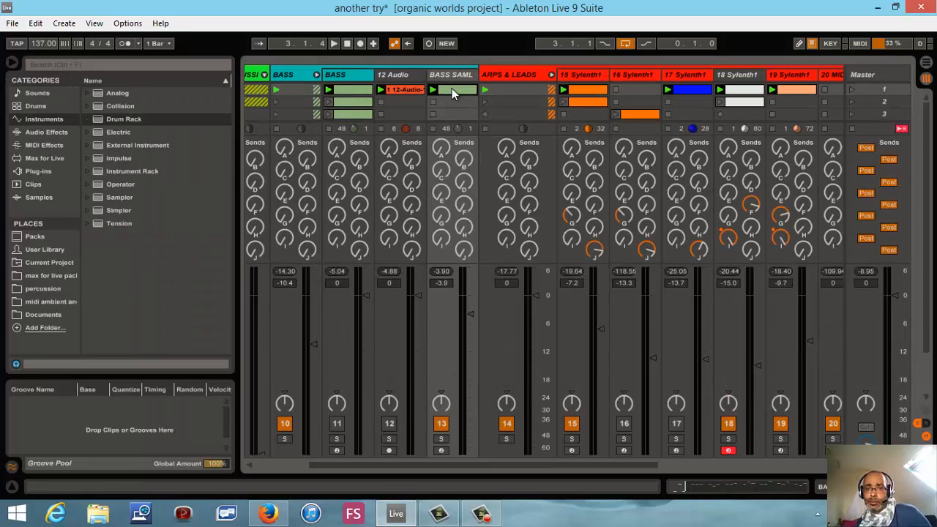
{"action": "double_click", "coordinate": [452, 89]}
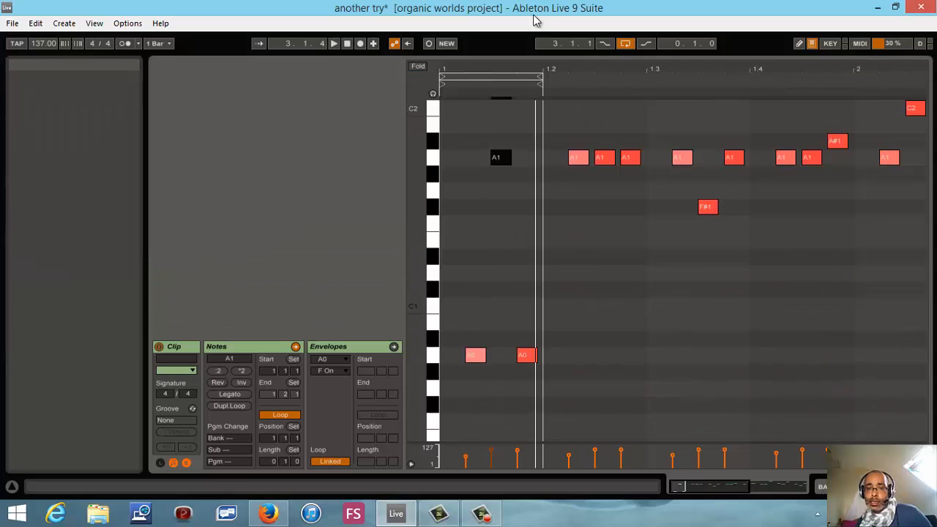
{"action": "key", "text": "Tab"}
{"action": "left_click_drag", "start_coordinate": [503, 167], "coordinate": [502, 100]}
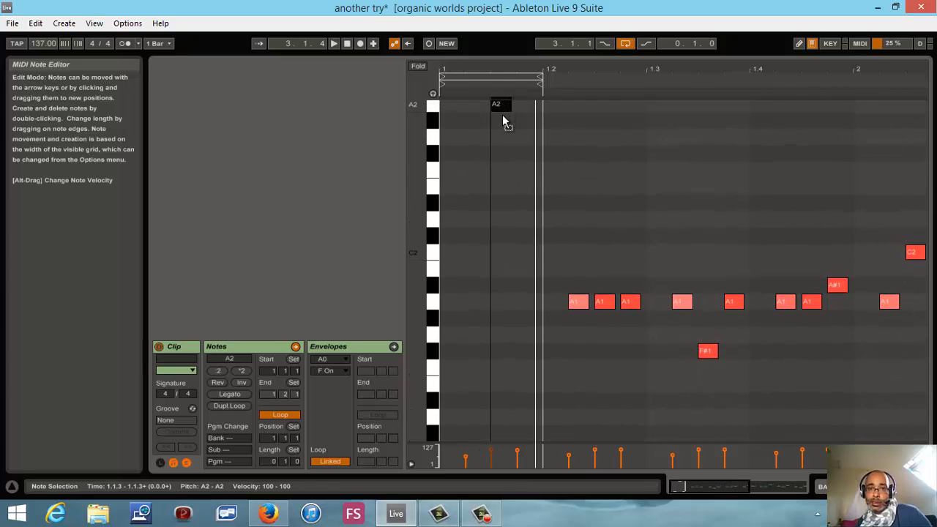
{"action": "left_click", "coordinate": [335, 44]}
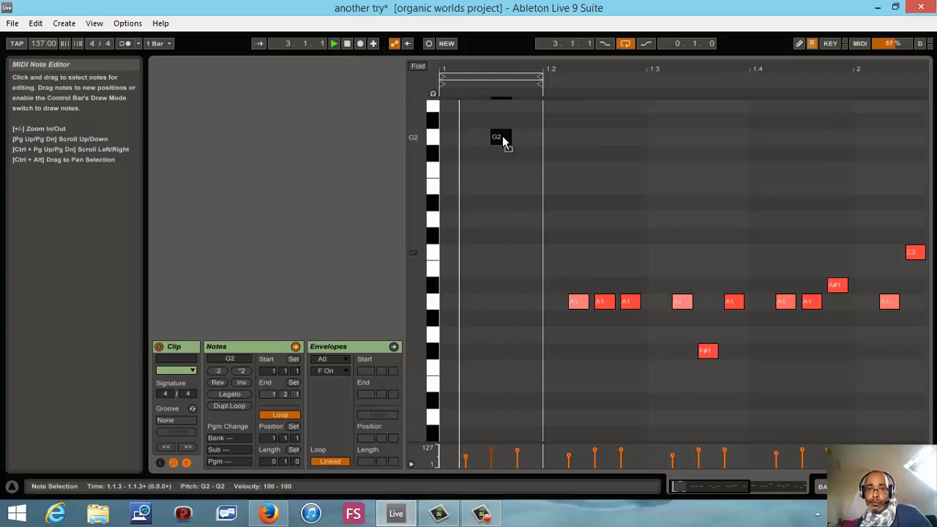
{"action": "mouse_move", "coordinate": [502, 138]}
{"action": "left_mouse_down"}
{"action": "mouse_move", "coordinate": [504, 113]}
{"action": "mouse_move", "coordinate": [523, 372]}
{"action": "mouse_move", "coordinate": [496, 410]}
{"action": "mouse_move", "coordinate": [495, 450]}
{"action": "mouse_move", "coordinate": [493, 437]}
{"action": "left_mouse_up"}
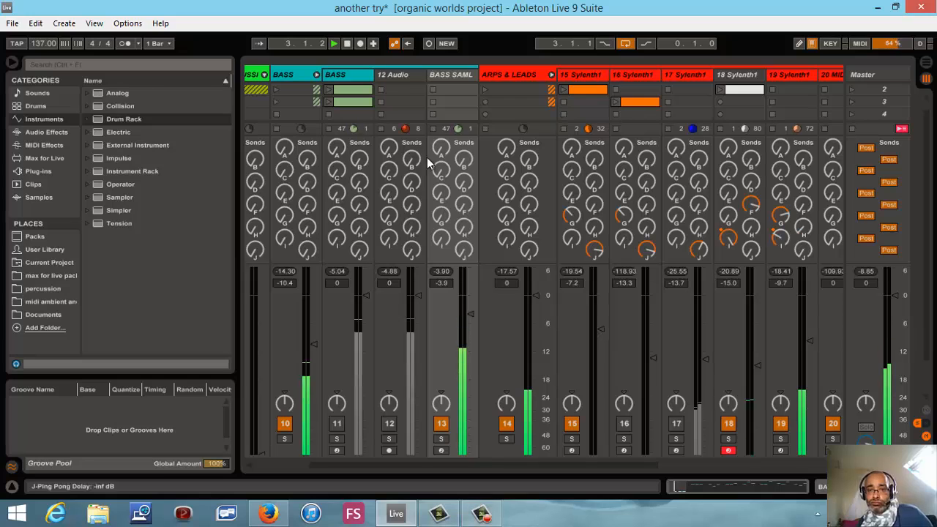
{"action": "left_click", "coordinate": [349, 44]}
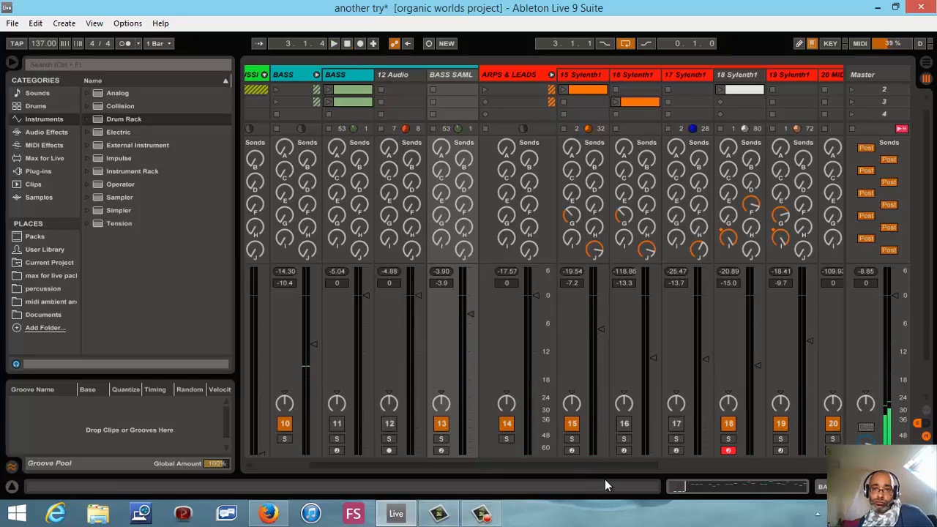
- Show the devices of the 15 Sylenth1 track, solo it, and start playback
{"action": "double_click", "coordinate": [572, 73]}
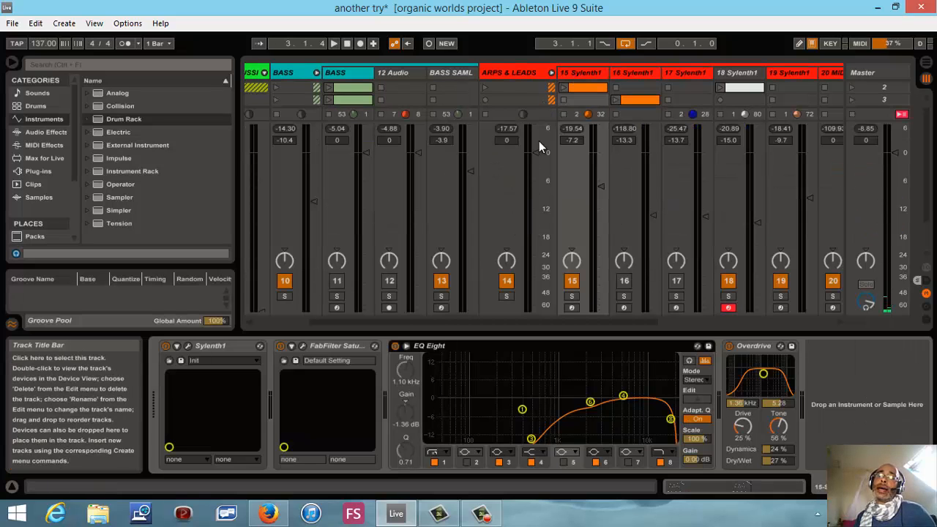
{"action": "left_click", "coordinate": [572, 295]}
{"action": "left_click", "coordinate": [337, 46]}
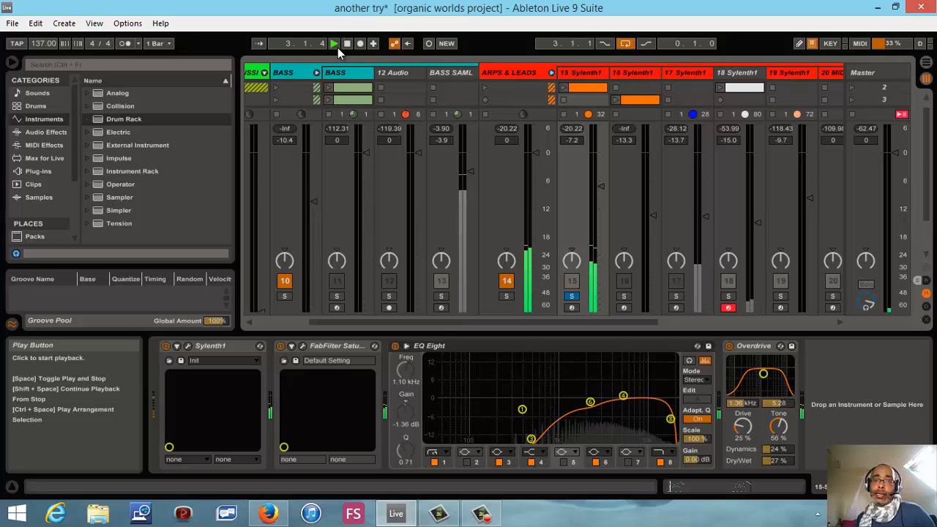
- View the Sylenth1 patch of the soloed track in its plug-in window and close the window
{"action": "left_click", "coordinate": [188, 347]}
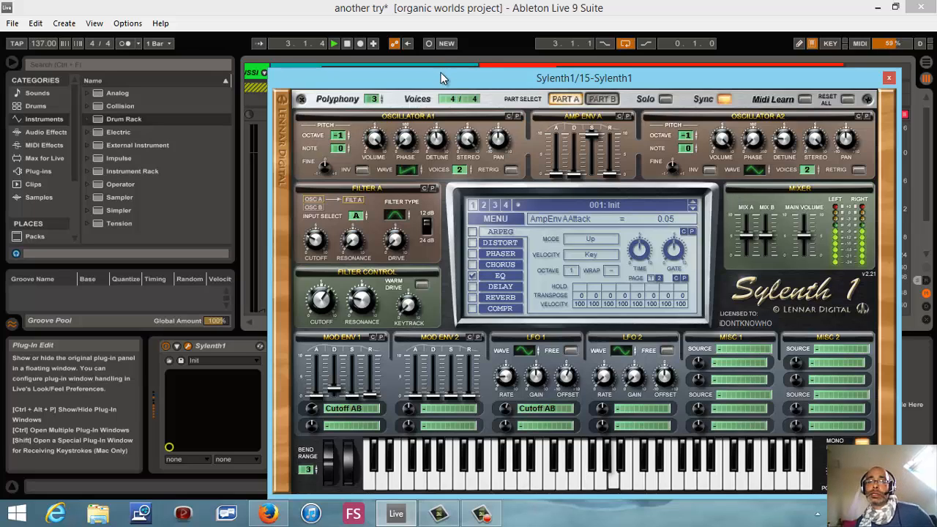
{"action": "left_click_drag", "start_coordinate": [441, 73], "coordinate": [441, 236]}
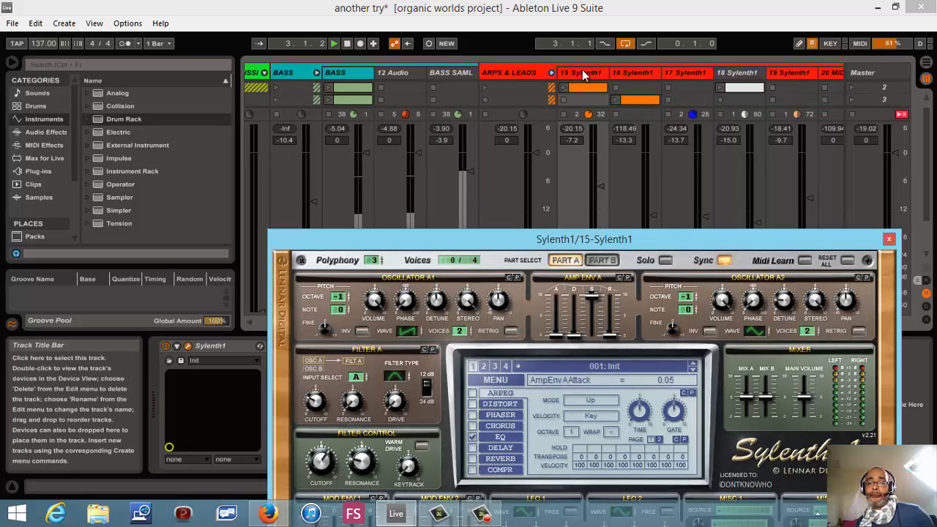
{"action": "left_click", "coordinate": [889, 239]}
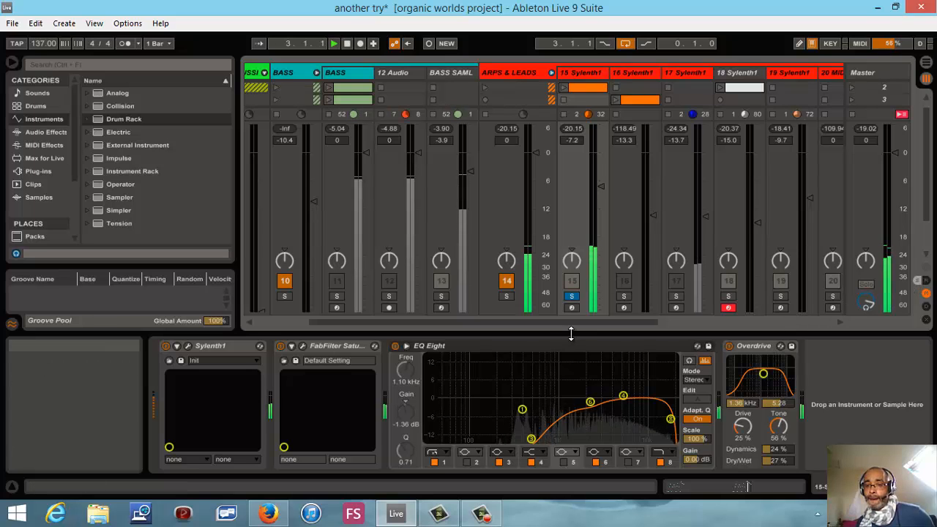
- Show the return tracks, examine the CSR Hall reverb settings on return G, and close the reverb window
{"action": "left_click_drag", "start_coordinate": [569, 336], "coordinate": [549, 446]}
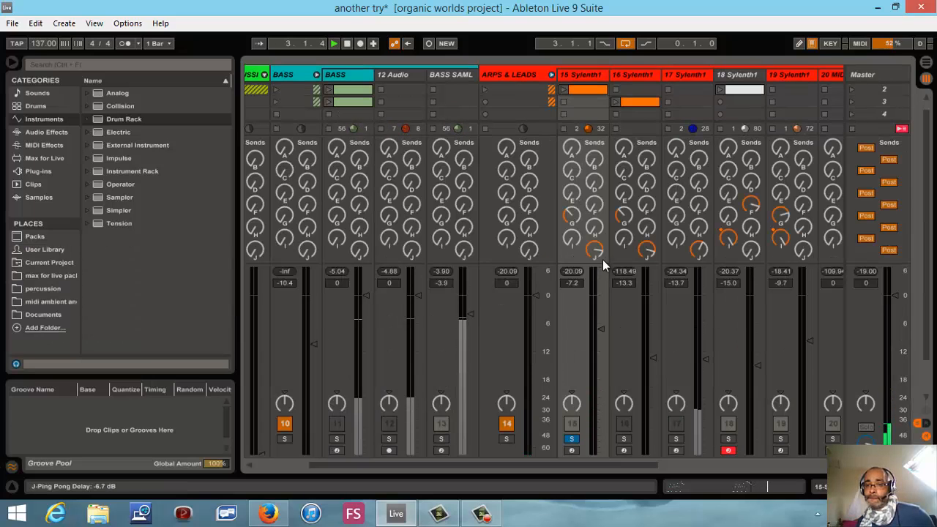
{"action": "left_click", "coordinate": [926, 423]}
{"action": "double_click", "coordinate": [613, 76]}
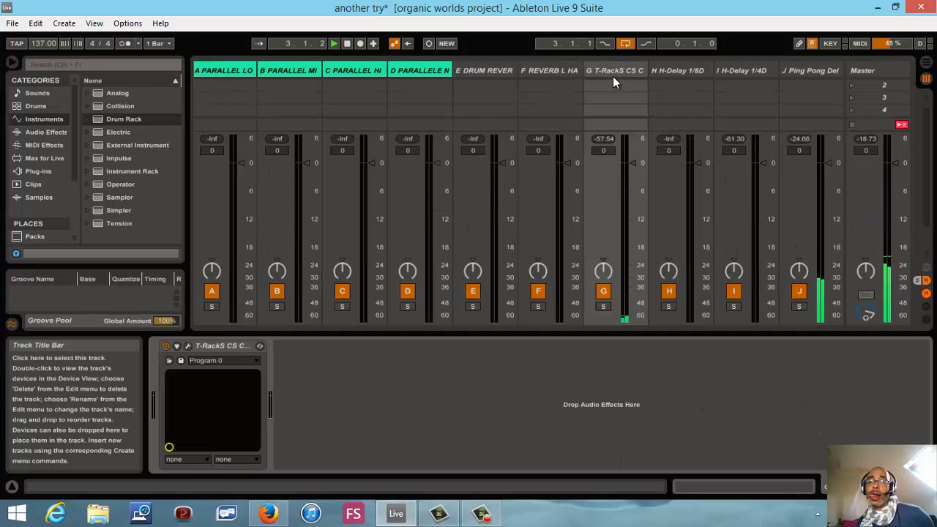
{"action": "left_click", "coordinate": [189, 346]}
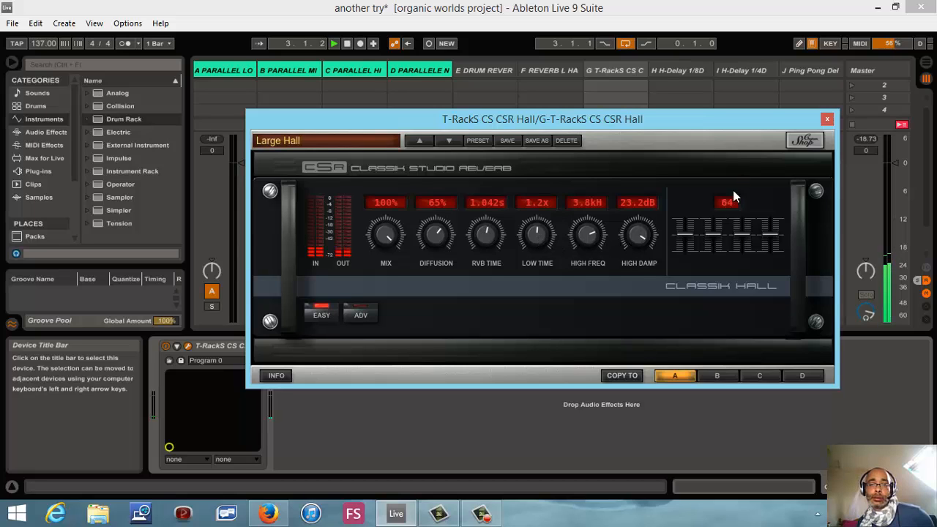
{"action": "left_click", "coordinate": [827, 118]}
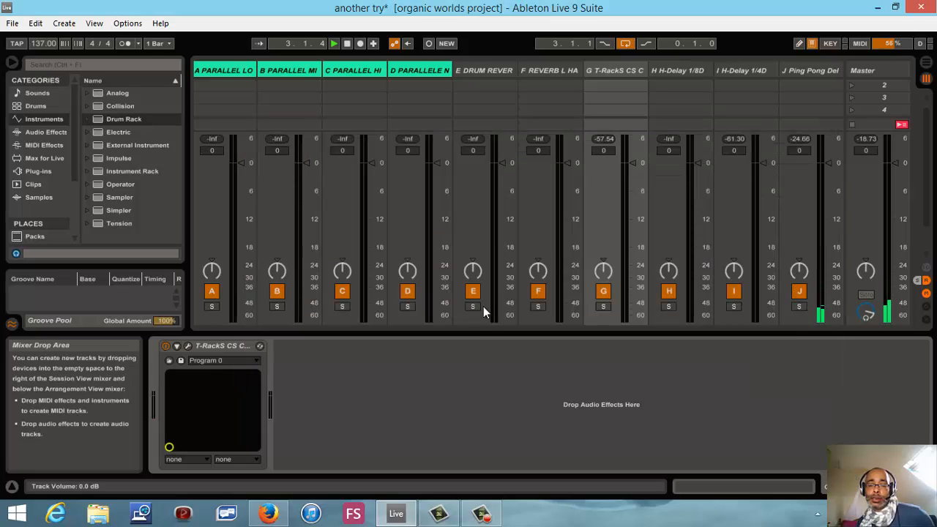
- Collapse the device area and hide the mixer section and return tracks in Session View
{"action": "key", "text": "ctrl+alt+l"}
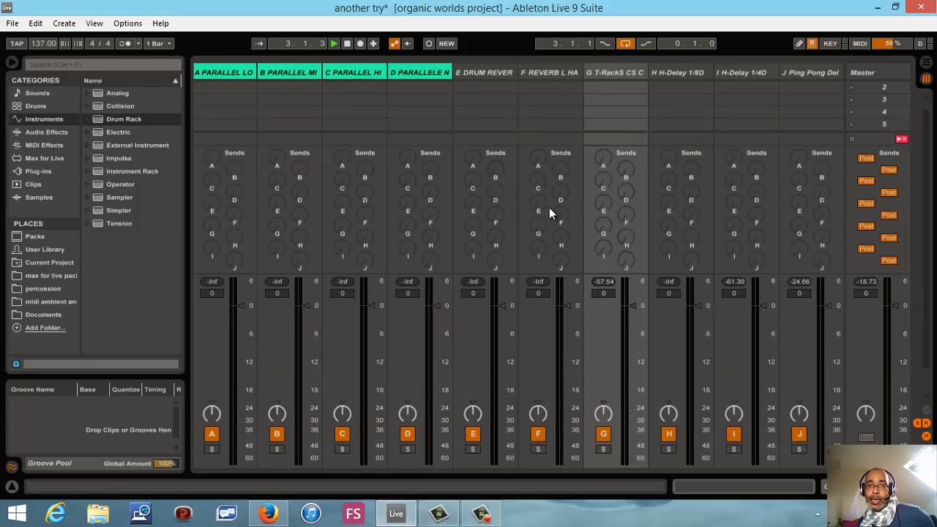
{"action": "left_click", "coordinate": [927, 63]}
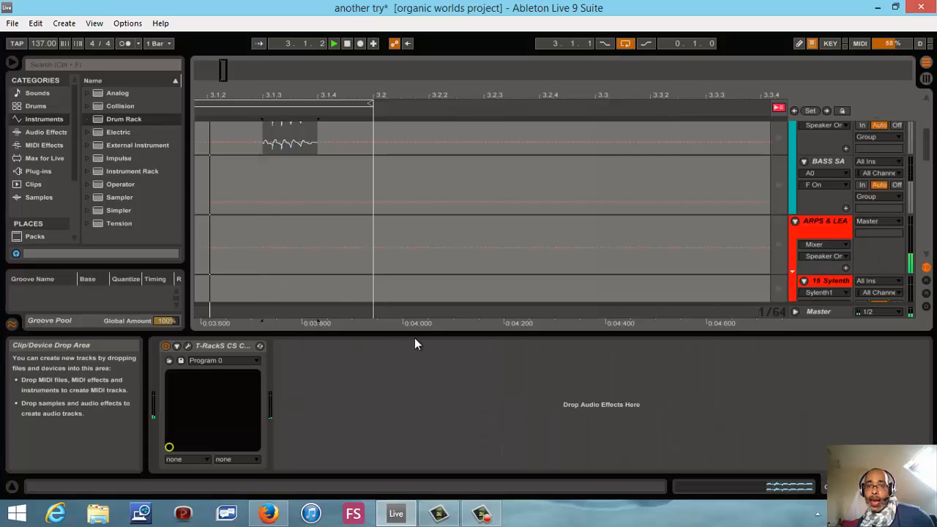
{"action": "left_click", "coordinate": [927, 79]}
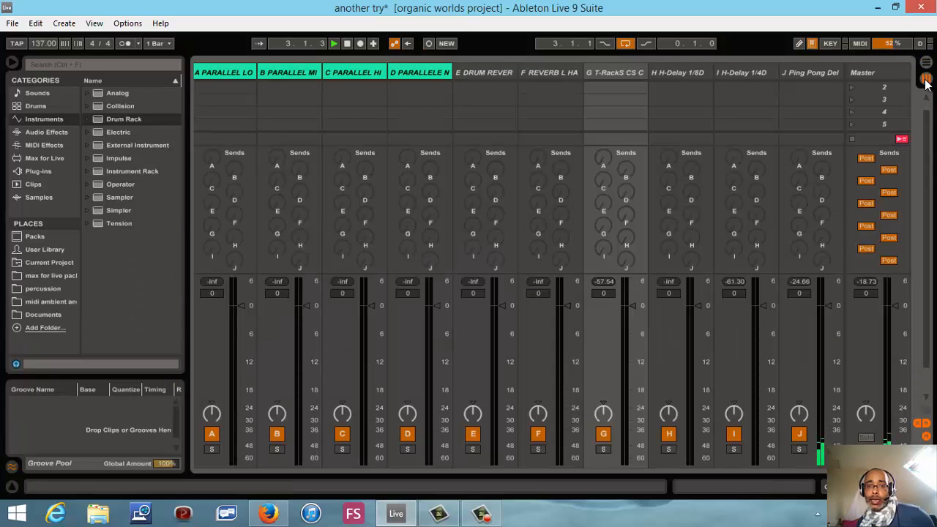
{"action": "left_click", "coordinate": [927, 437]}
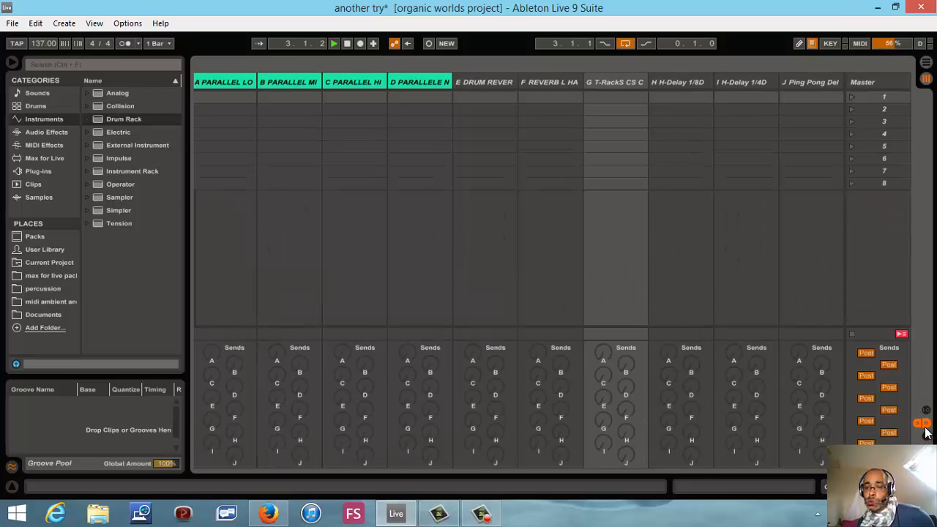
{"action": "left_click", "coordinate": [927, 425]}
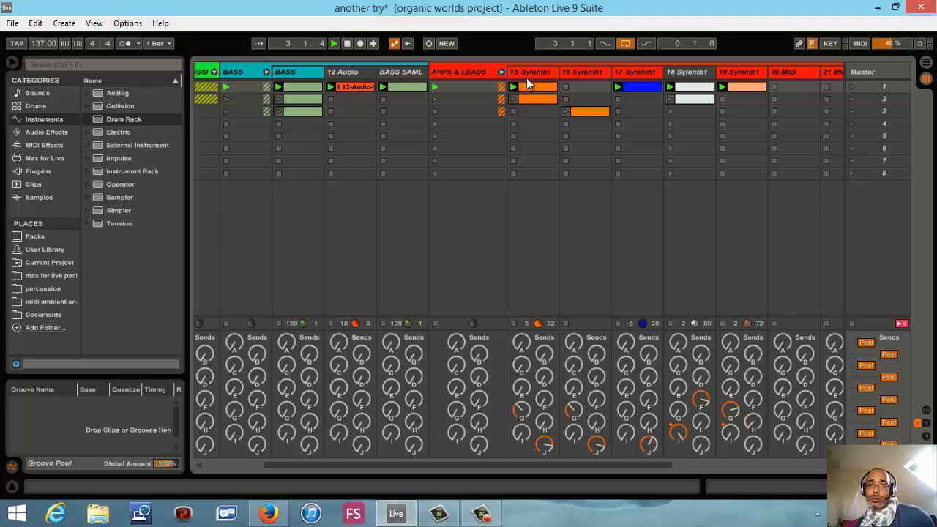
- Reopen the Sylenth1 window of track 15, set oscillator A2's volume to 7.76, and check the Filter A and Filter Control cutoffs
{"action": "double_click", "coordinate": [527, 73]}
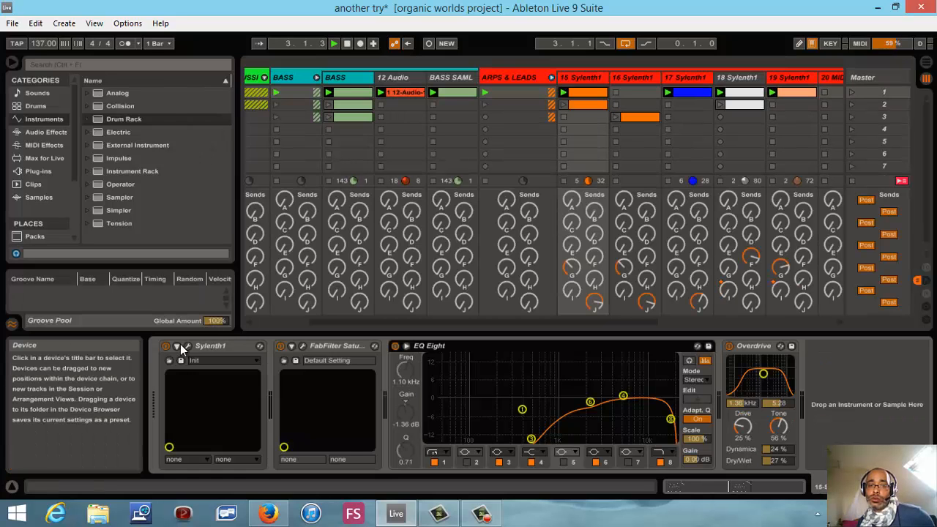
{"action": "left_click", "coordinate": [188, 347]}
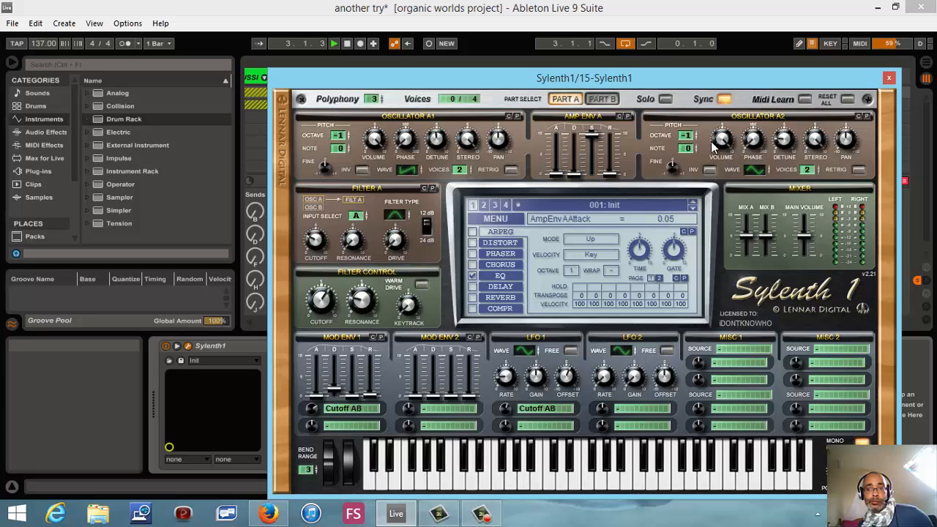
{"action": "left_click_drag", "start_coordinate": [722, 140], "coordinate": [722, 169]}
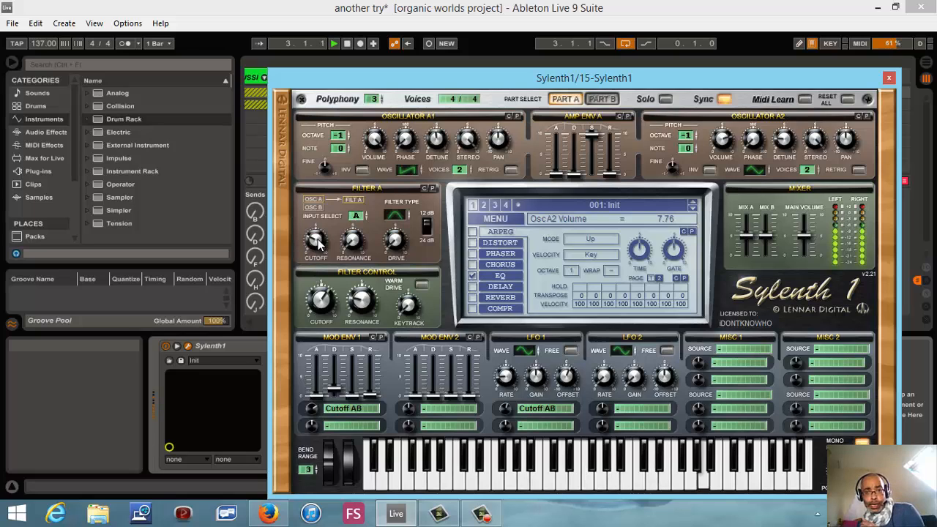
{"action": "mouse_move", "coordinate": [314, 244]}
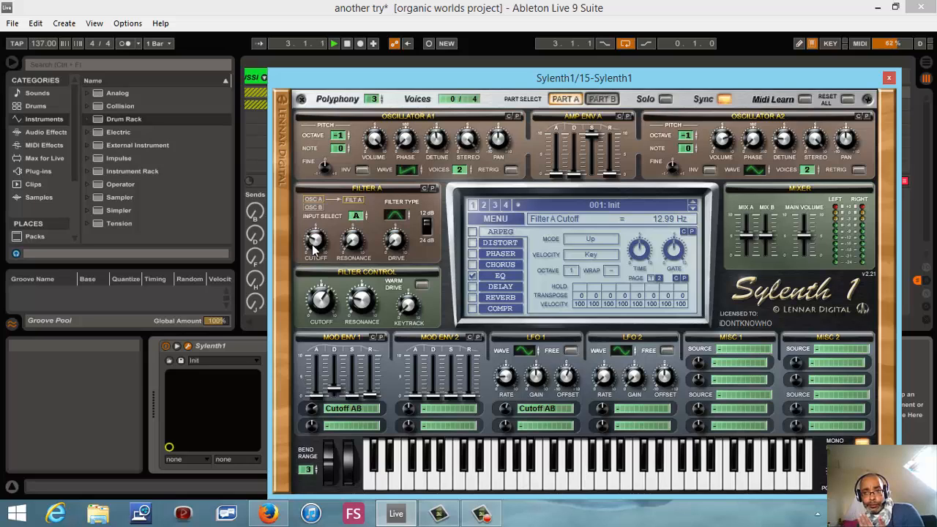
{"action": "mouse_move", "coordinate": [325, 309]}
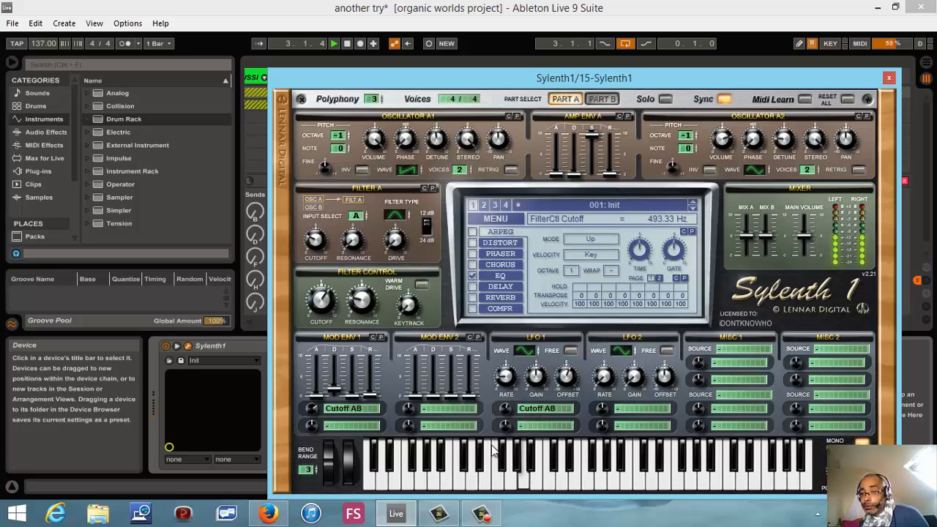
- Set LFO 1's gain to 7.05, rate to 1/2 and offset to 1.71, test its Free mode, and close the Sylenth1 window
{"action": "left_click_drag", "start_coordinate": [537, 376], "coordinate": [545, 356]}
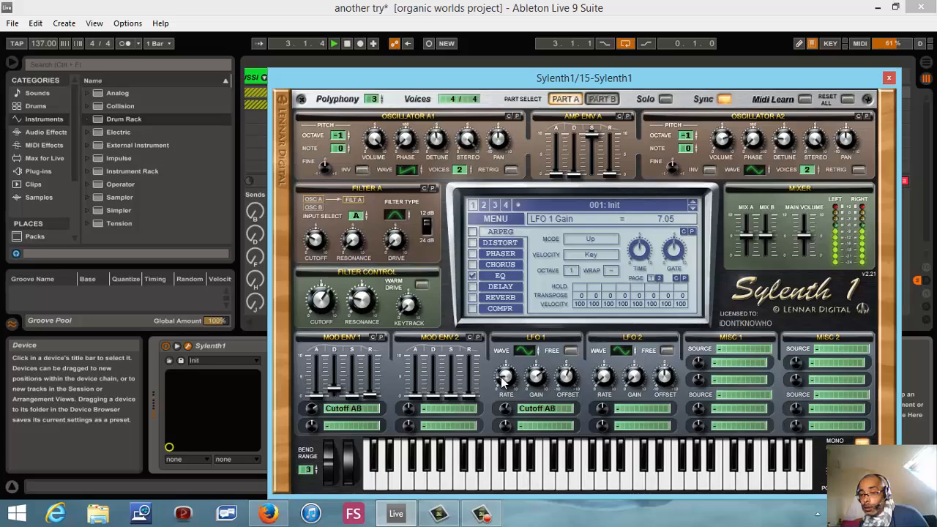
{"action": "left_click_drag", "start_coordinate": [502, 377], "coordinate": [506, 354]}
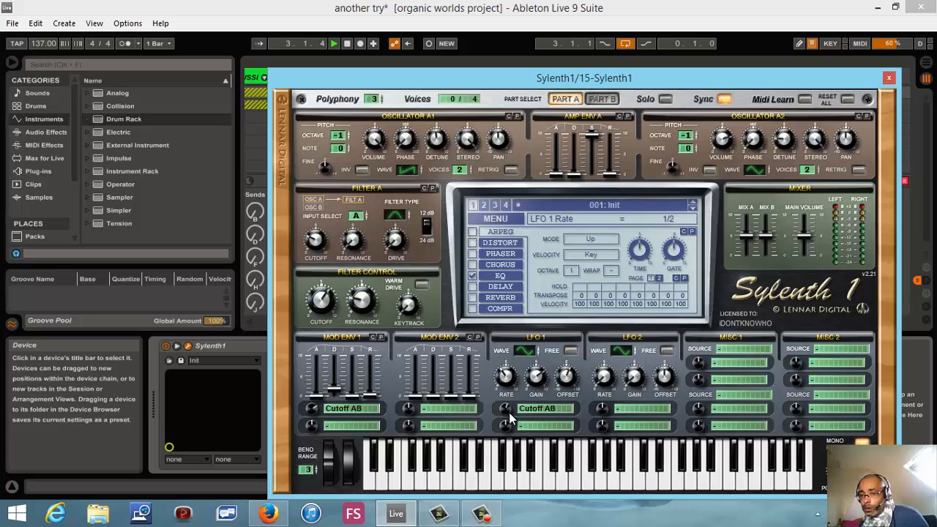
{"action": "left_click", "coordinate": [571, 351]}
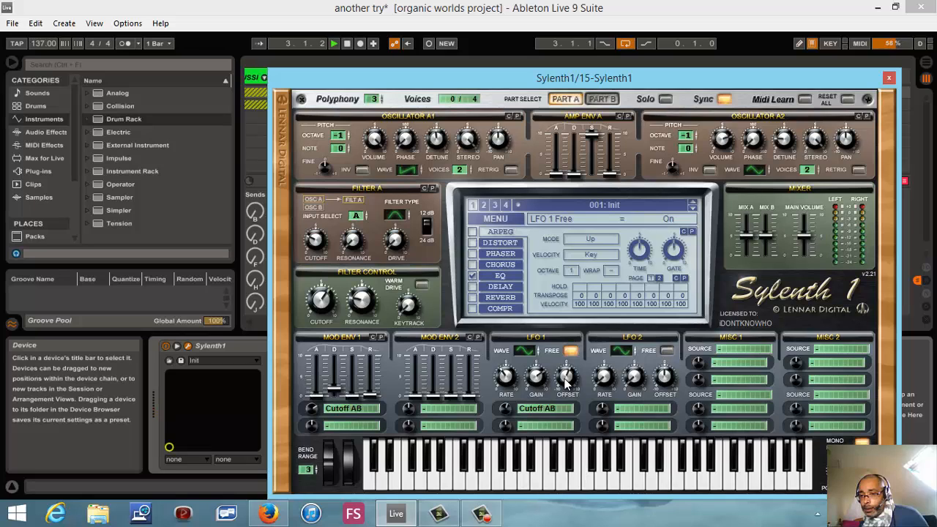
{"action": "left_click_drag", "start_coordinate": [567, 382], "coordinate": [565, 412]}
{"action": "left_click_drag", "start_coordinate": [564, 409], "coordinate": [564, 368]}
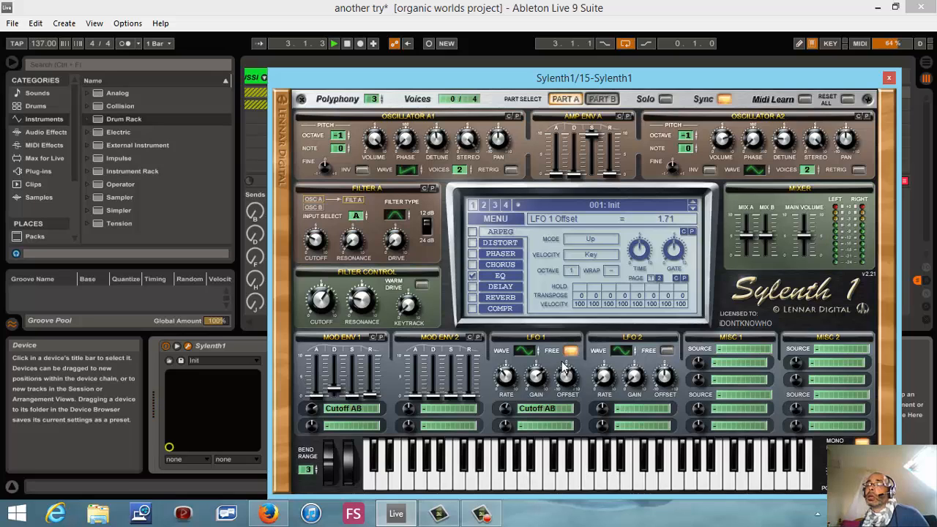
{"action": "left_click", "coordinate": [571, 351]}
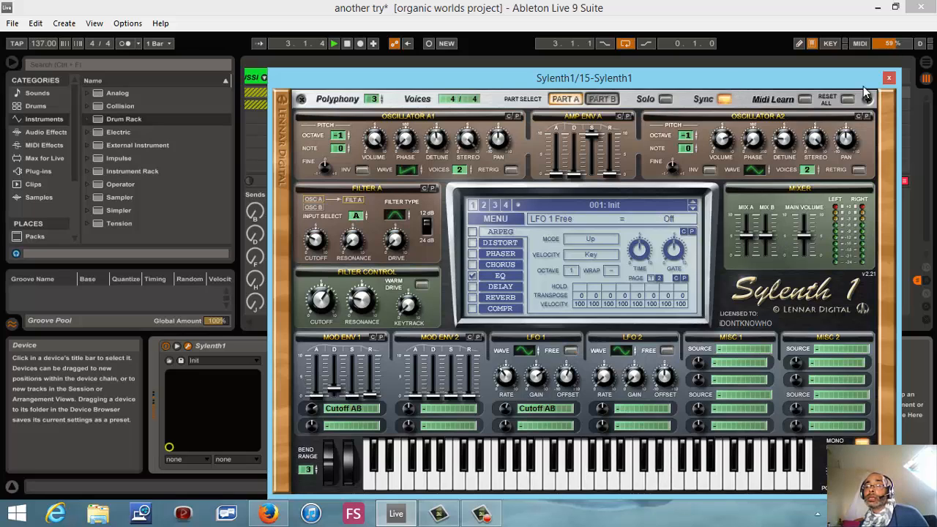
{"action": "left_click", "coordinate": [889, 77]}
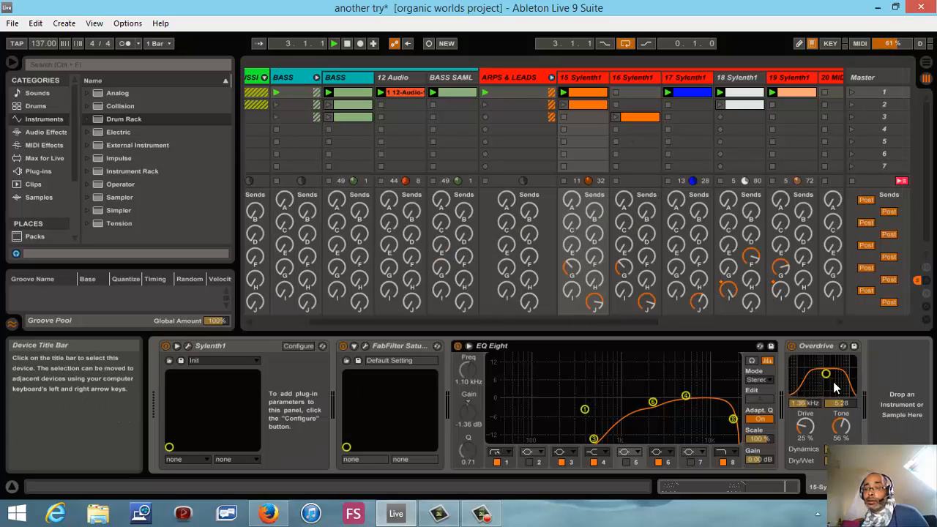
- Examine track 15's FabFilter Saturn settings and EQ Eight band 4, and stop playback
{"action": "left_click", "coordinate": [365, 347]}
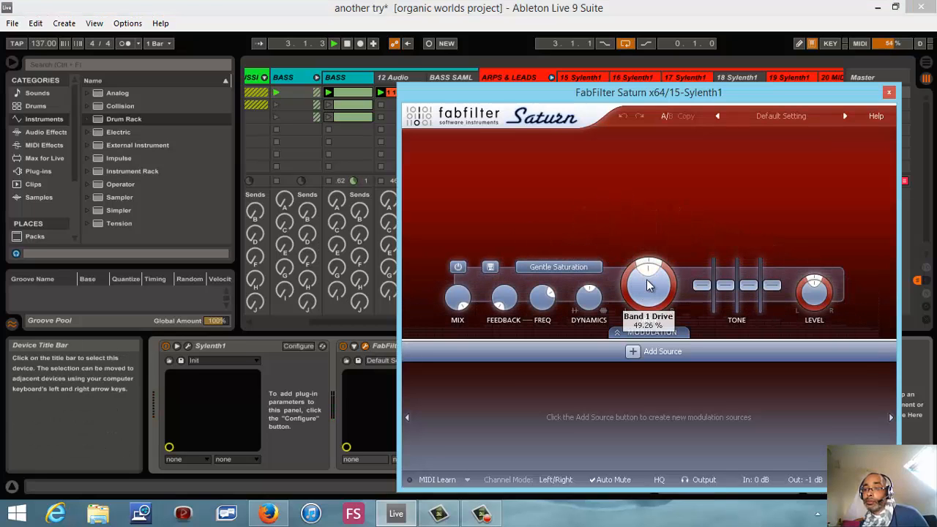
{"action": "left_click", "coordinate": [889, 92]}
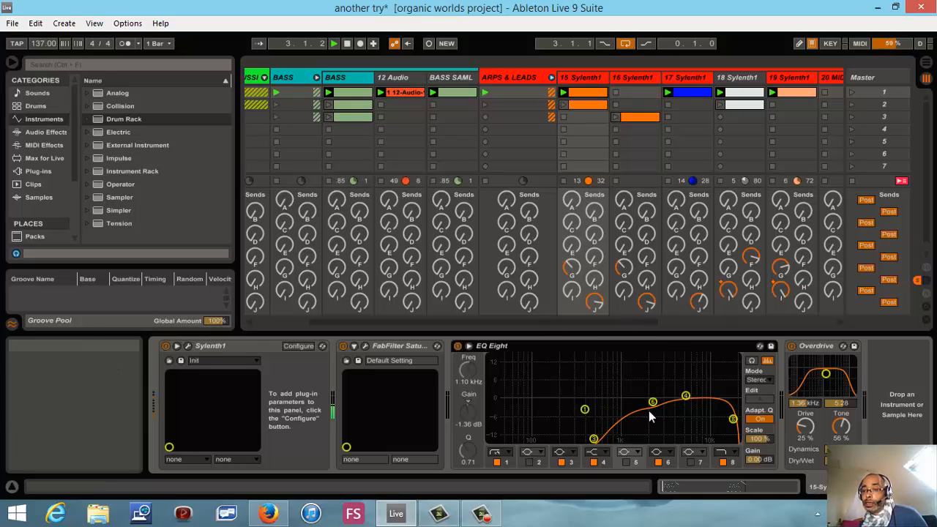
{"action": "left_click", "coordinate": [686, 398]}
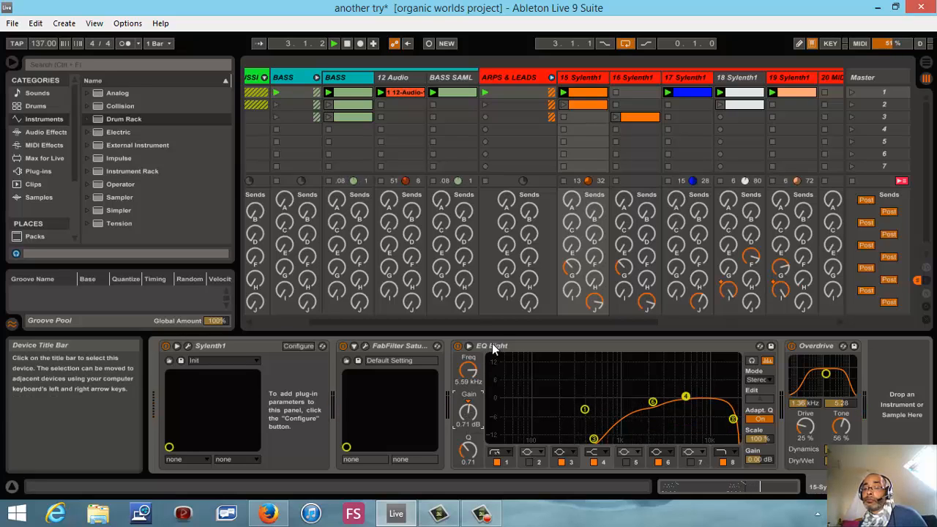
{"action": "left_click", "coordinate": [346, 45]}
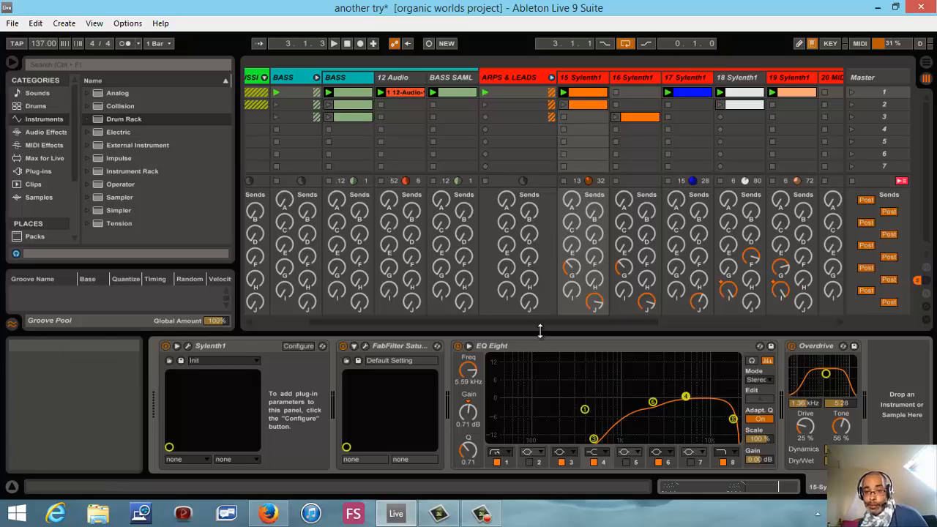
- Collapse the device area and show the mixer section in Session View, keeping the ARPS & LEADS group unfolded
{"action": "left_click_drag", "start_coordinate": [540, 328], "coordinate": [519, 469]}
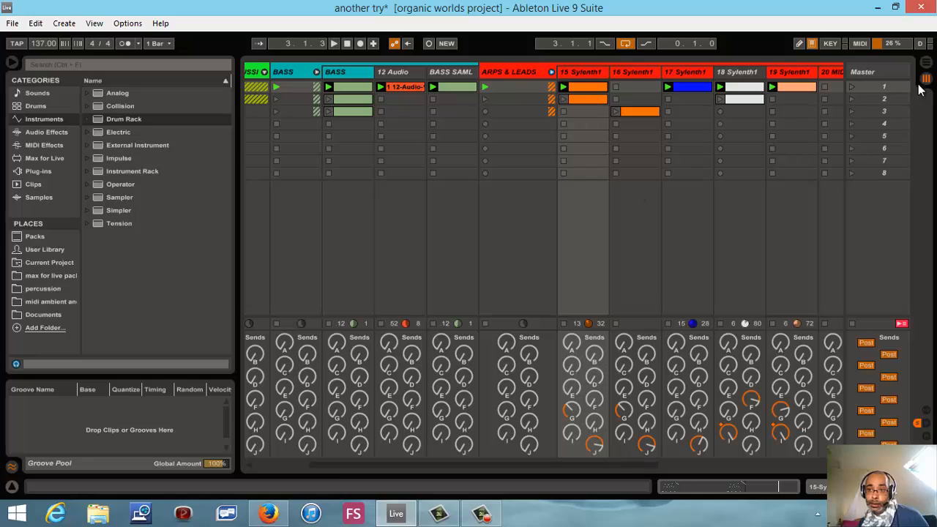
{"action": "left_click", "coordinate": [552, 72]}
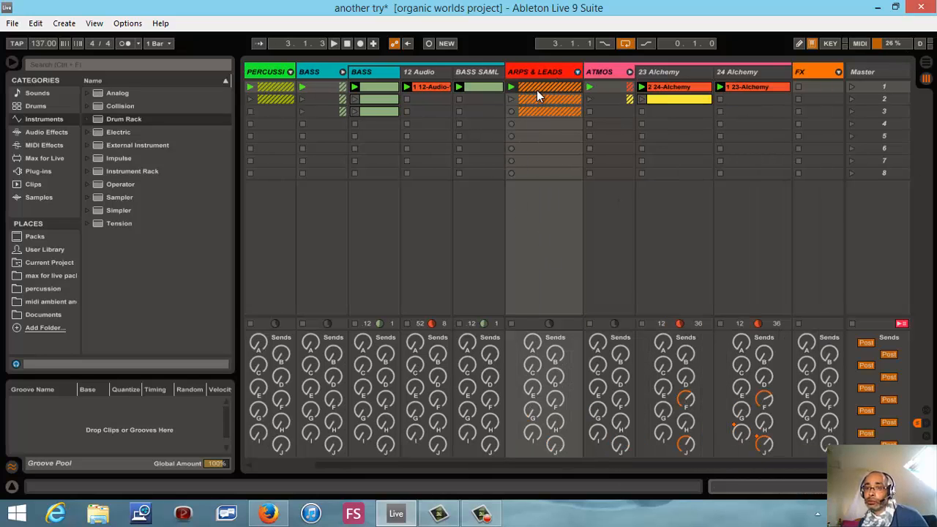
{"action": "left_click", "coordinate": [576, 73]}
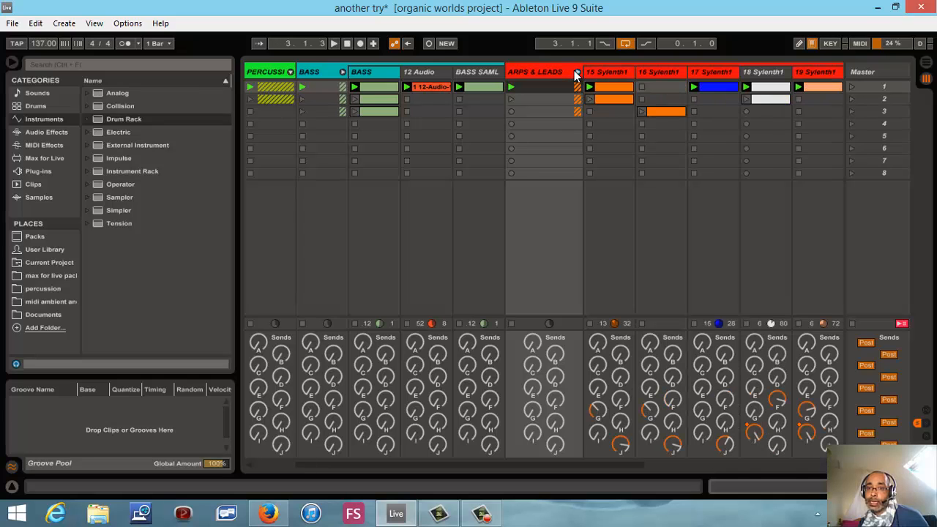
{"action": "left_click", "coordinate": [927, 436]}
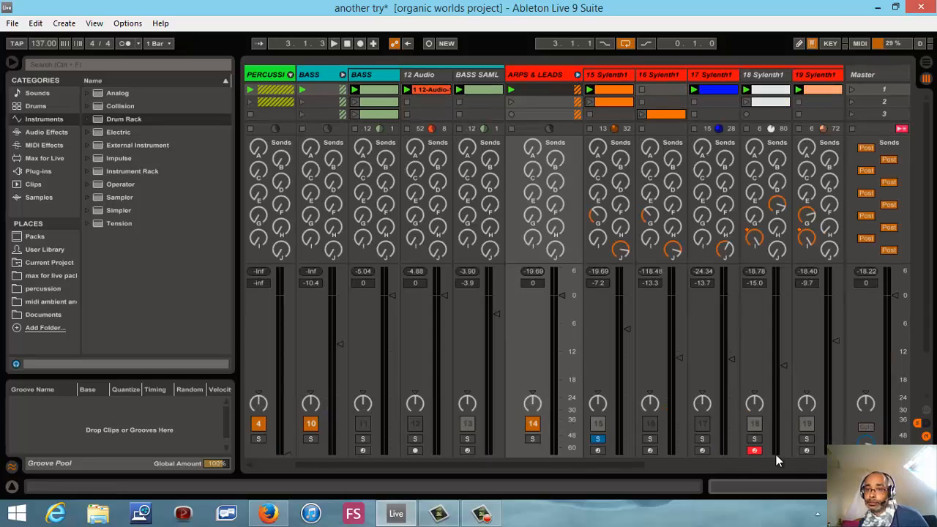
- Unsolo track 15, solo the ARPS & LEADS group, and start playback
{"action": "left_click", "coordinate": [597, 439]}
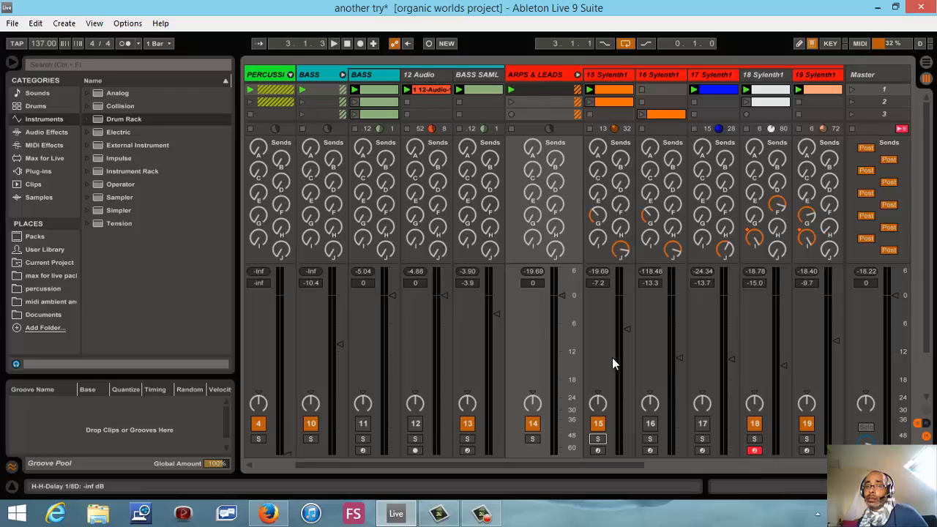
{"action": "left_click", "coordinate": [533, 439]}
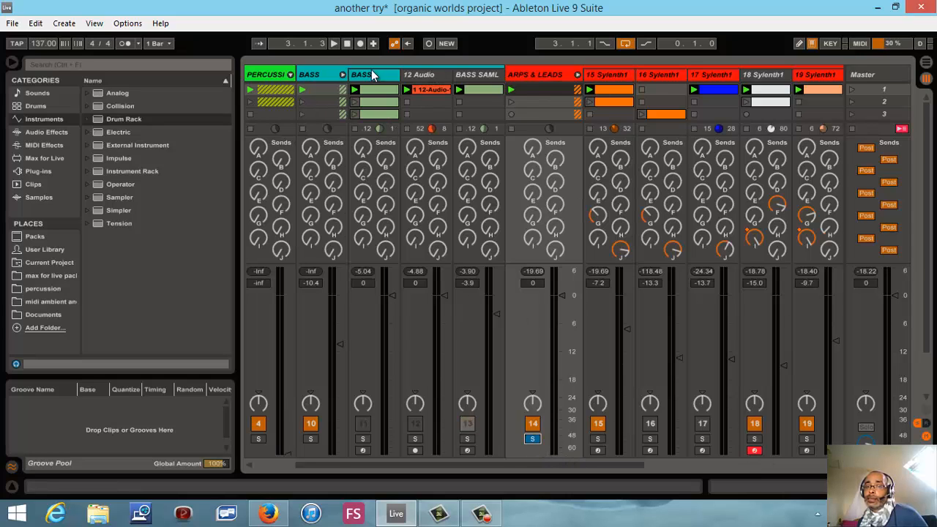
{"action": "left_click", "coordinate": [333, 43]}
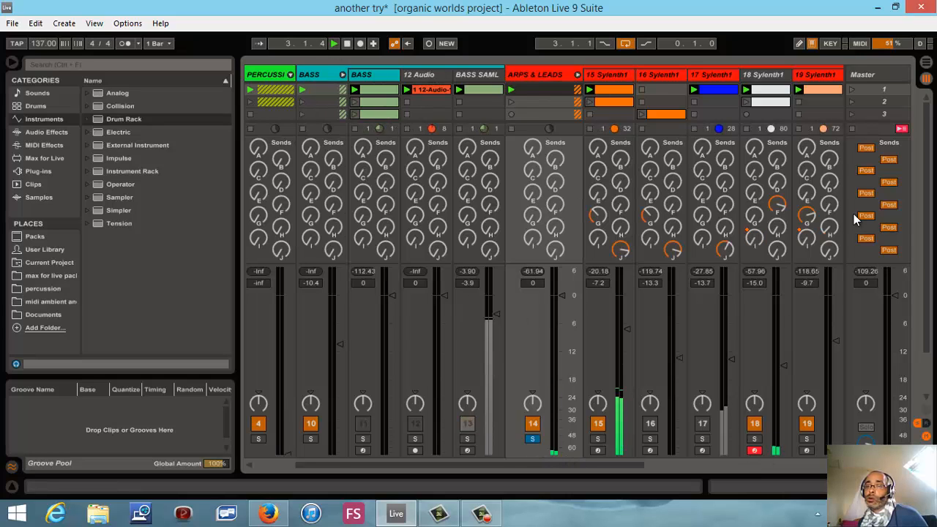
- Open the Sylenth1 plug-in window of track 18 and stop playback
{"action": "double_click", "coordinate": [764, 73]}
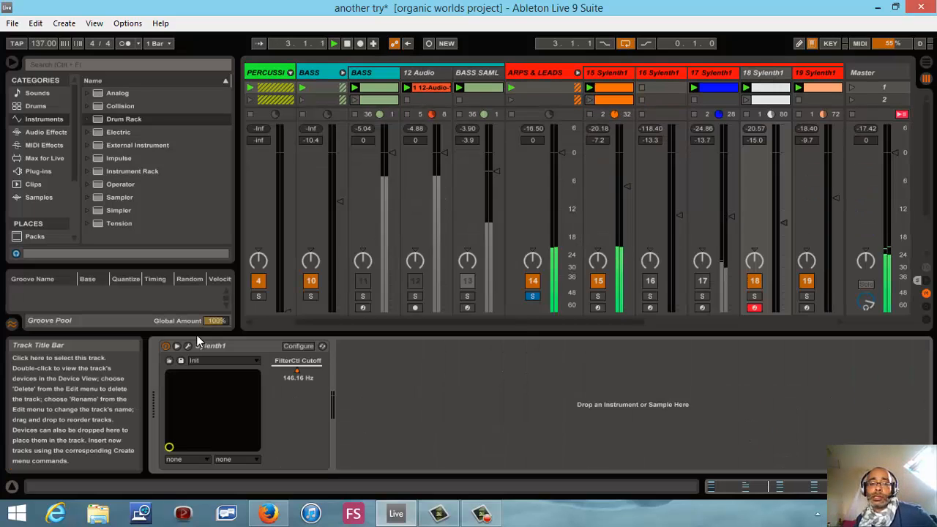
{"action": "left_click", "coordinate": [187, 347]}
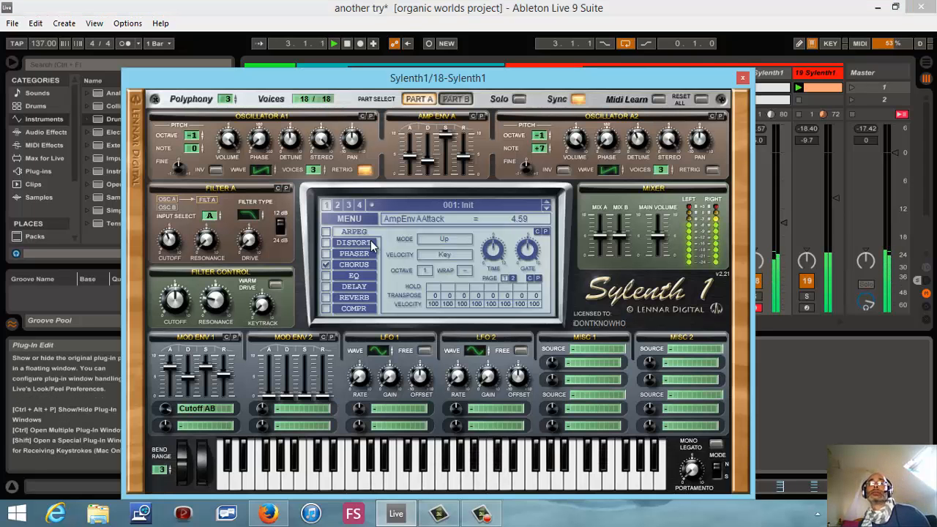
{"action": "left_click", "coordinate": [348, 45]}
{"action": "left_click", "coordinate": [348, 45]}
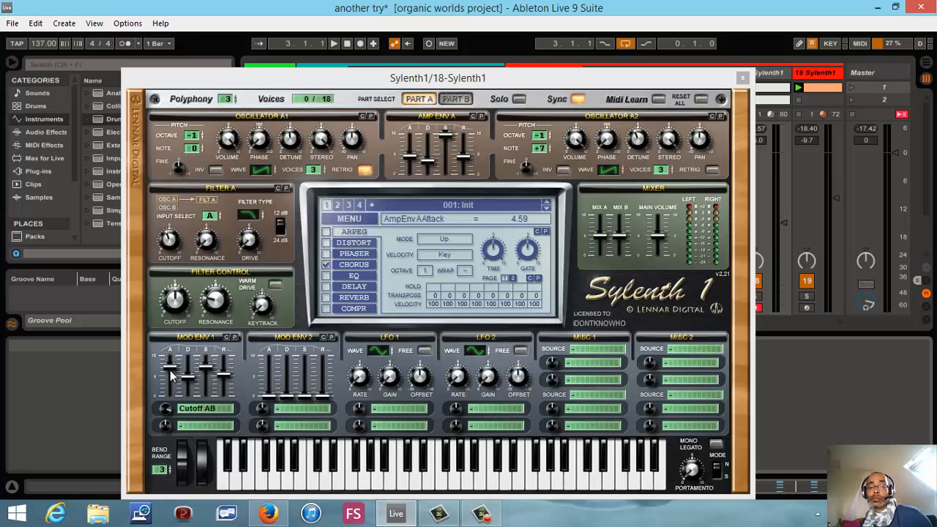
- Route Mod Env 1's second destination to LFO1 Gain with an amount of 6.38
{"action": "left_click", "coordinate": [192, 426]}
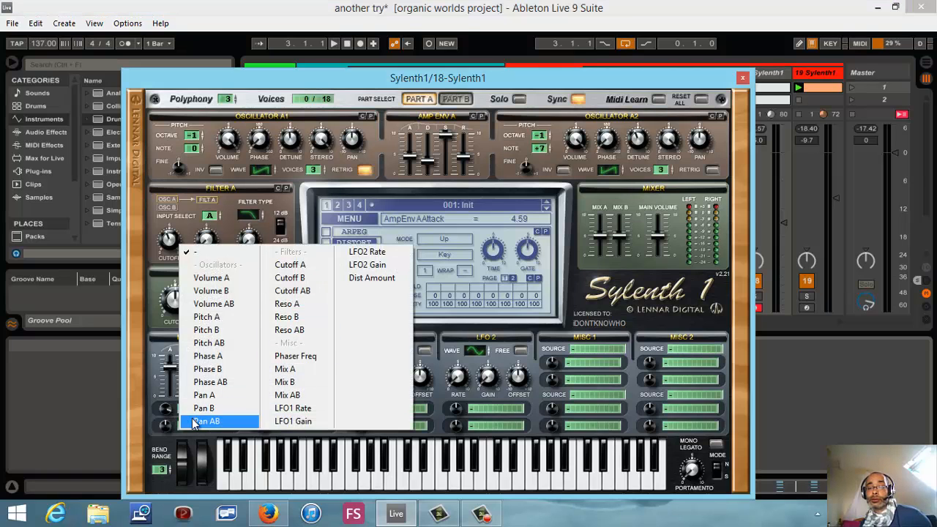
{"action": "left_click", "coordinate": [290, 421]}
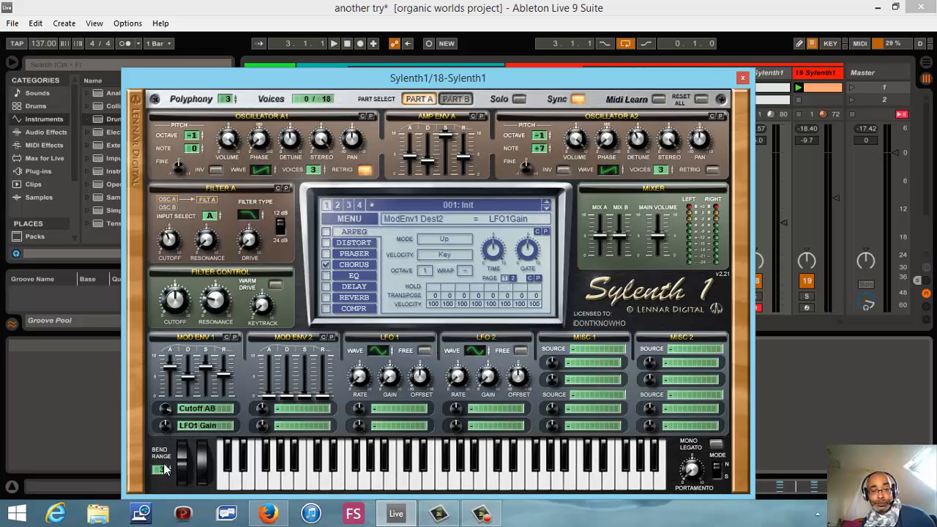
{"action": "left_click_drag", "start_coordinate": [165, 429], "coordinate": [180, 402]}
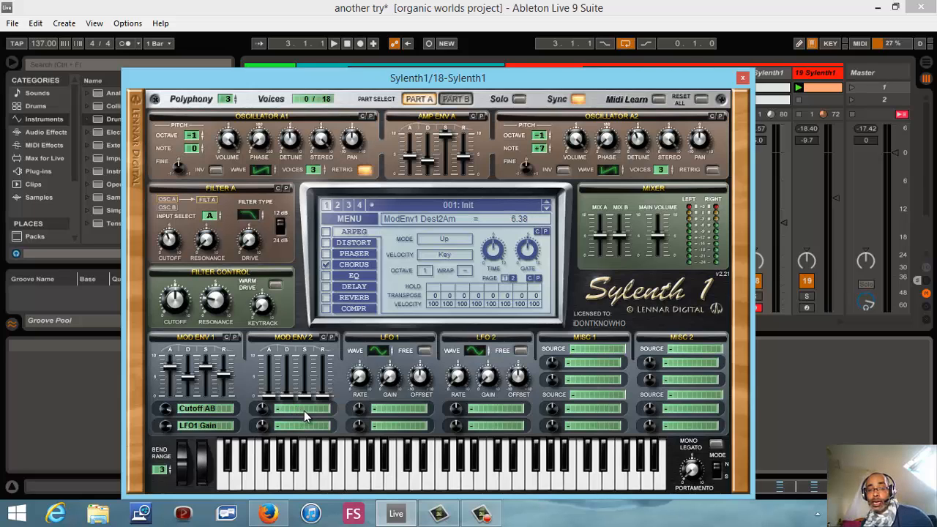
- Assign LFO 1's destinations to Cutoff AB and LFO1 Rate, and set the LFO1 Rate amount to 6.76
{"action": "left_click", "coordinate": [393, 407]}
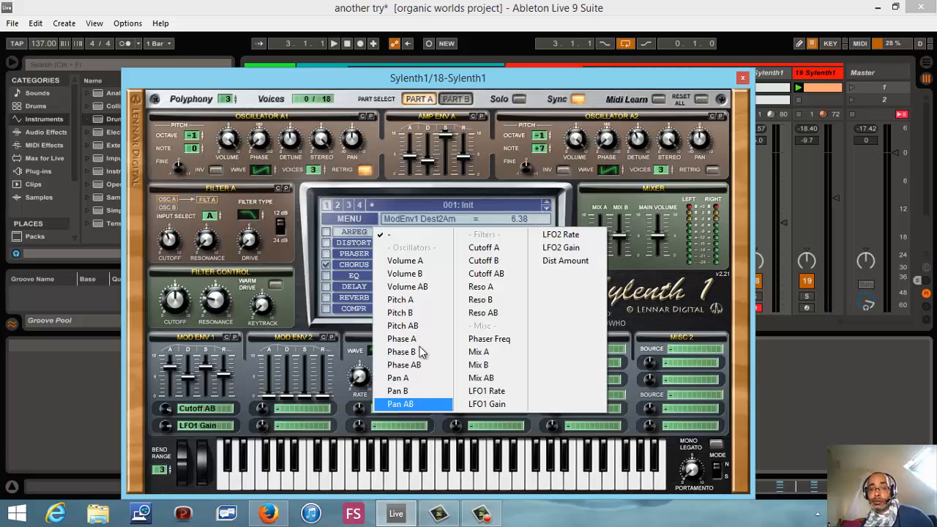
{"action": "left_click", "coordinate": [482, 277]}
{"action": "left_click", "coordinate": [399, 427]}
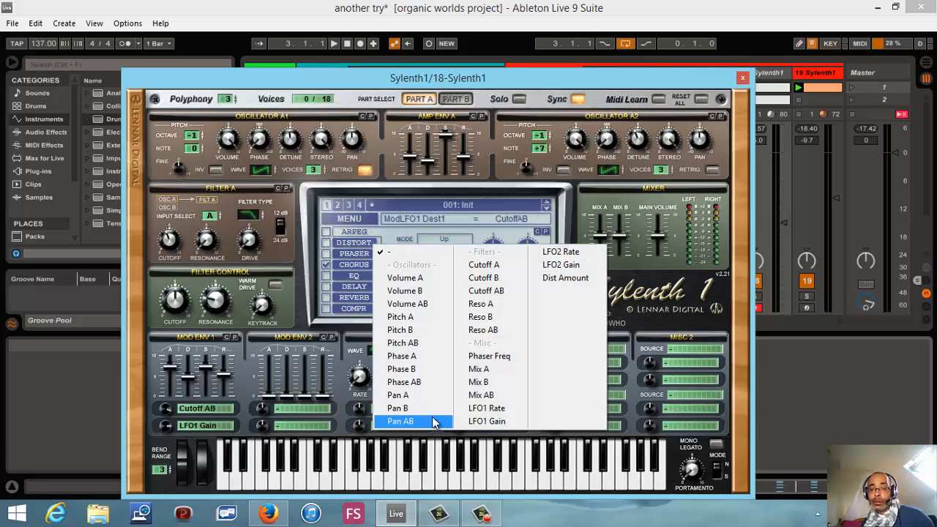
{"action": "left_click", "coordinate": [487, 408]}
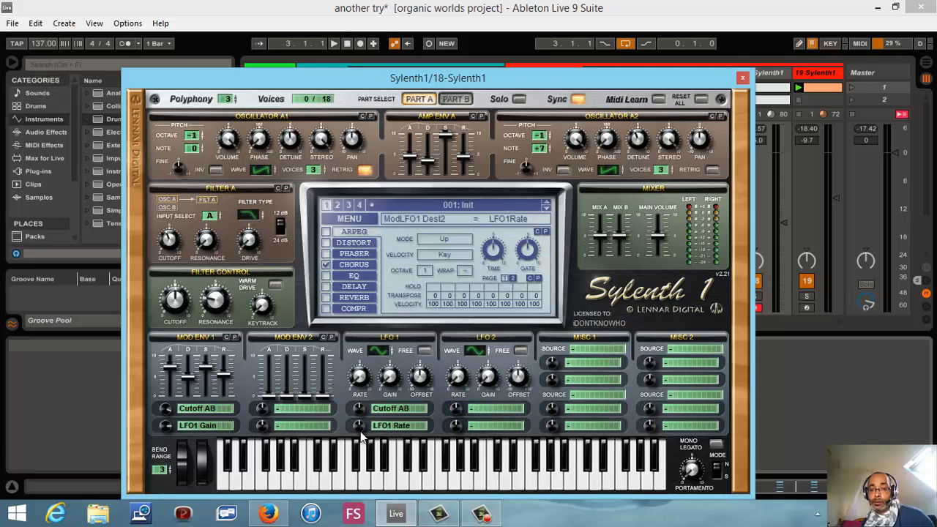
{"action": "left_click_drag", "start_coordinate": [361, 431], "coordinate": [368, 403]}
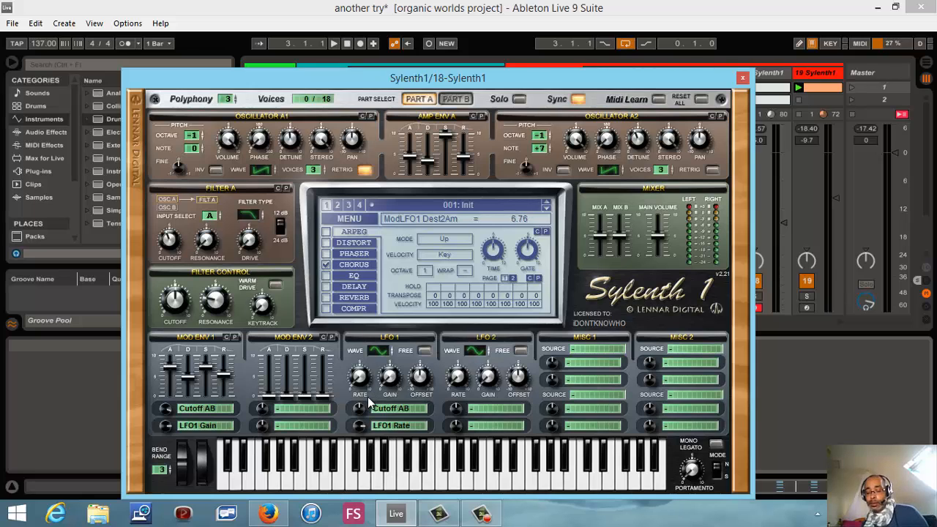
- Play test notes while adjusting LFO 1's rate, and set it to 1/128D
{"action": "key", "text": "h"}
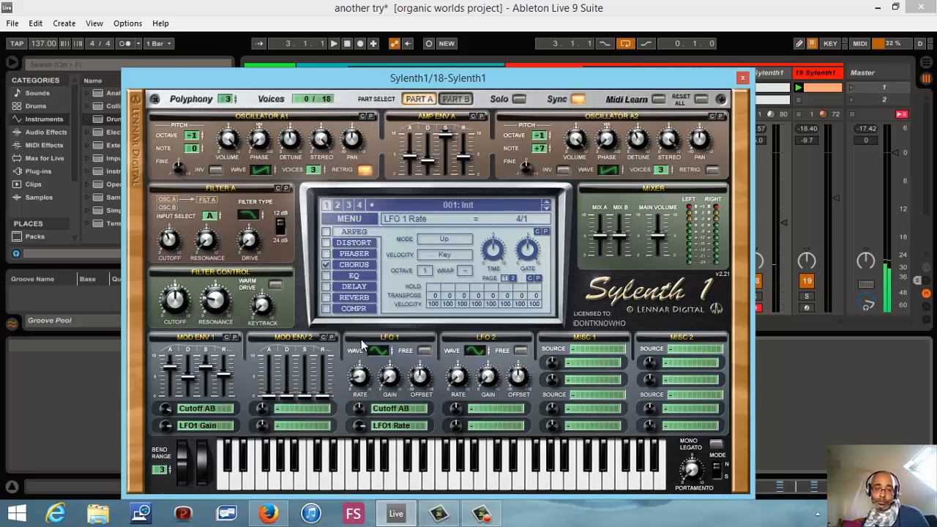
{"action": "left_click_drag", "start_coordinate": [366, 382], "coordinate": [383, 322]}
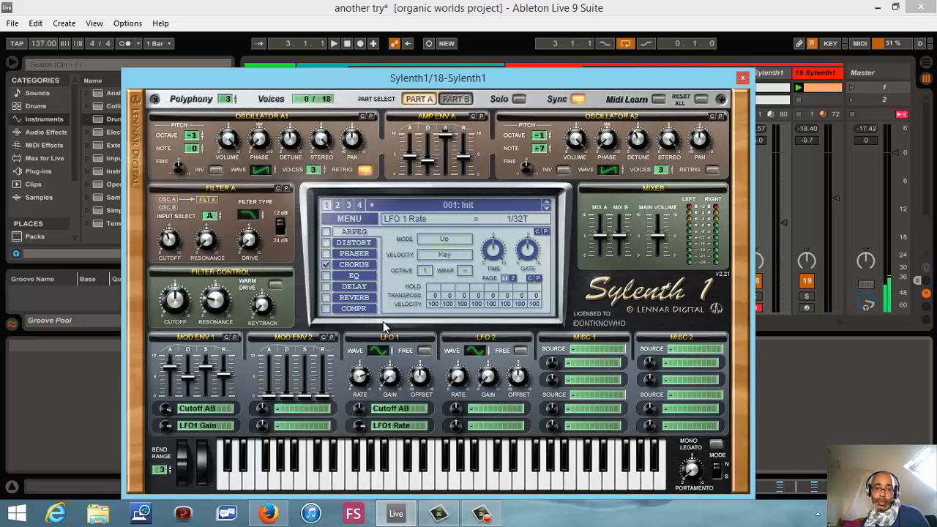
{"action": "mouse_move", "coordinate": [364, 380]}
{"action": "left_mouse_down"}
{"action": "mouse_move", "coordinate": [365, 369]}
{"action": "mouse_move", "coordinate": [361, 384]}
{"action": "left_mouse_up"}
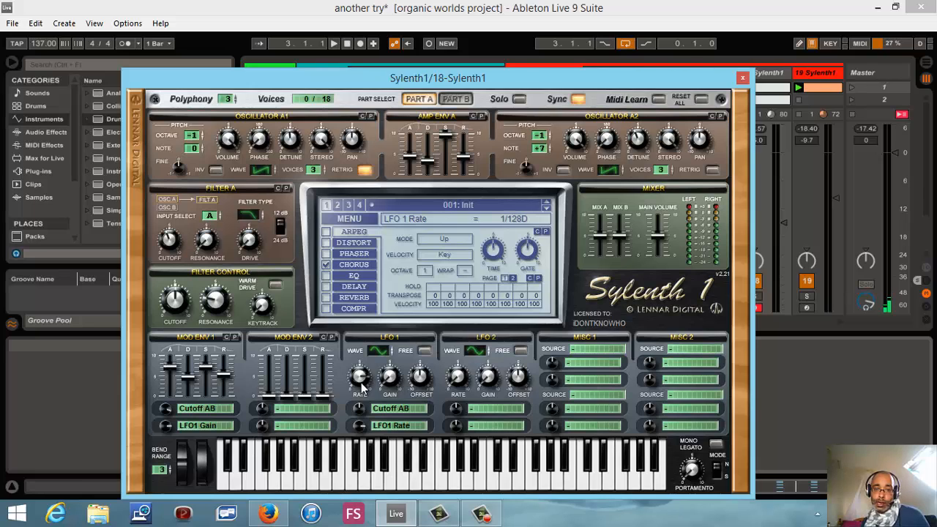
- Raise LFO 1's Cutoff AB amount, set its LFO1 Rate amount to 5.52 and offset to -10.00, and audition the patch
{"action": "left_click", "coordinate": [359, 413]}
{"action": "left_click_drag", "start_coordinate": [359, 416], "coordinate": [371, 386]}
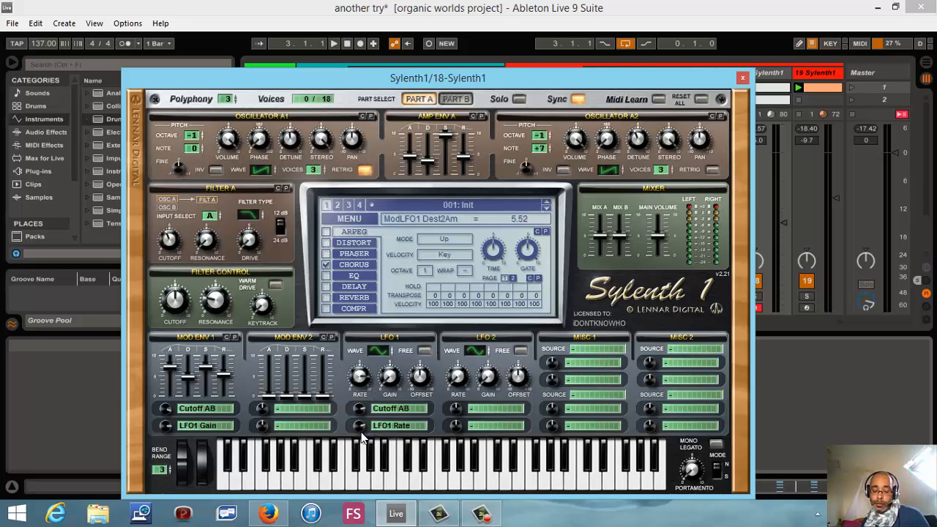
{"action": "key", "text": "h"}
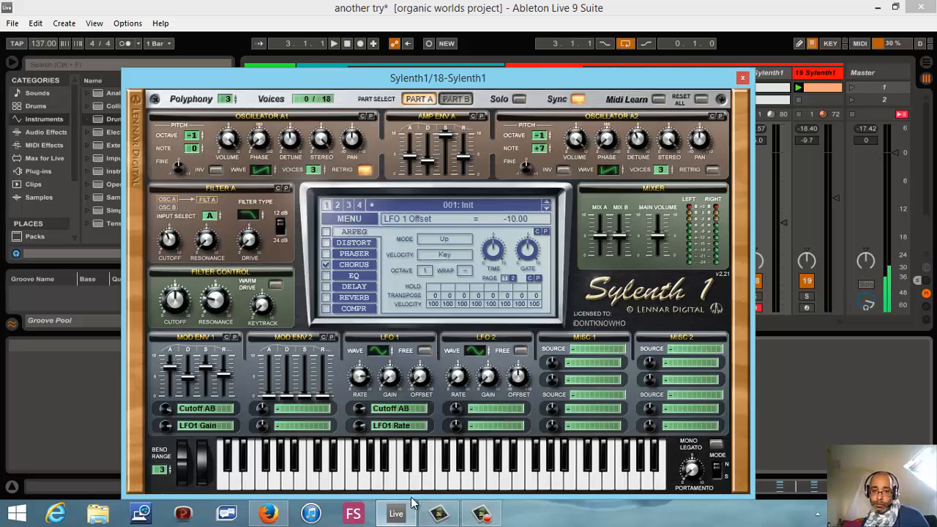
{"action": "key", "text": "h"}
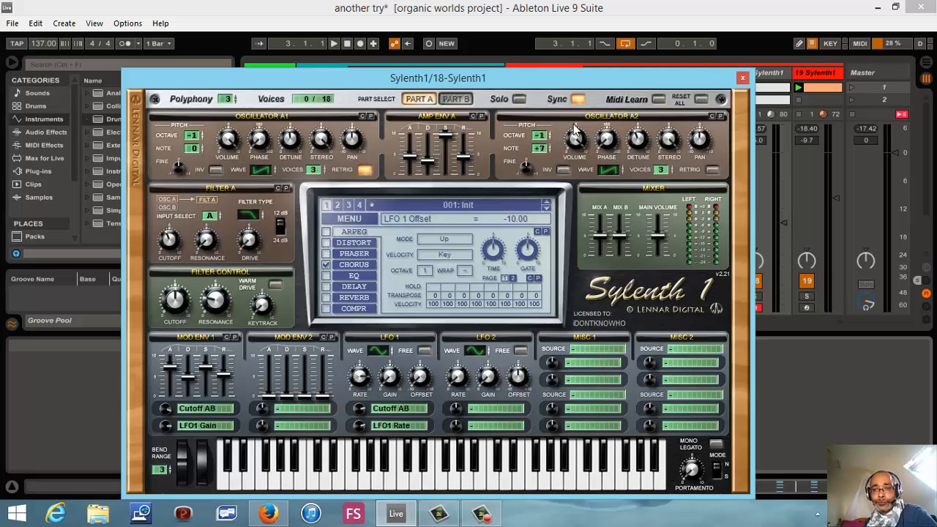
- Duplicate the 18 Sylenth1 track together with its clips
{"action": "left_click", "coordinate": [743, 78]}
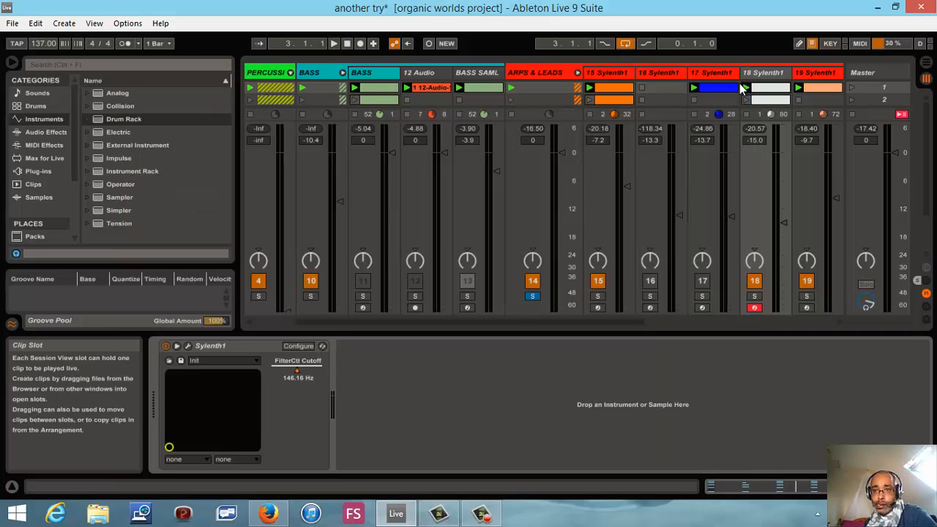
{"action": "left_click", "coordinate": [765, 75]}
{"action": "right_click", "coordinate": [764, 75]}
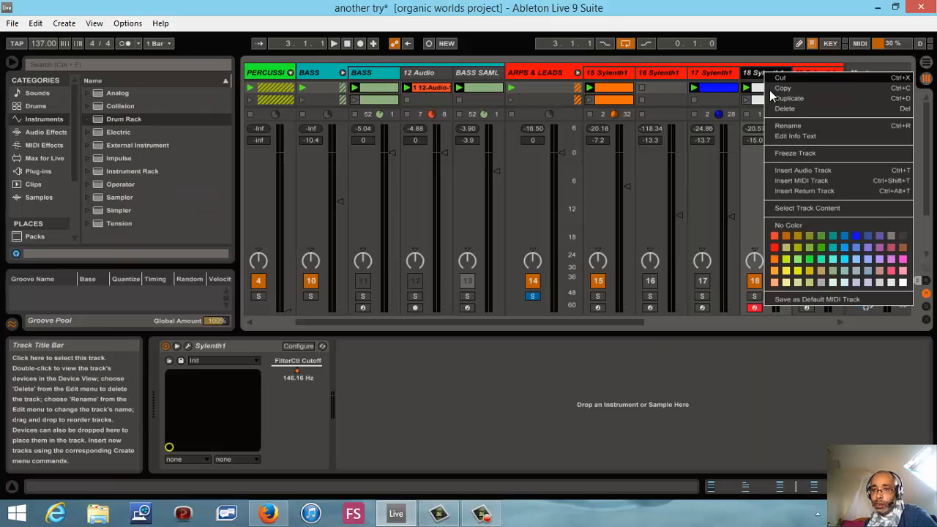
{"action": "key", "text": "Escape"}
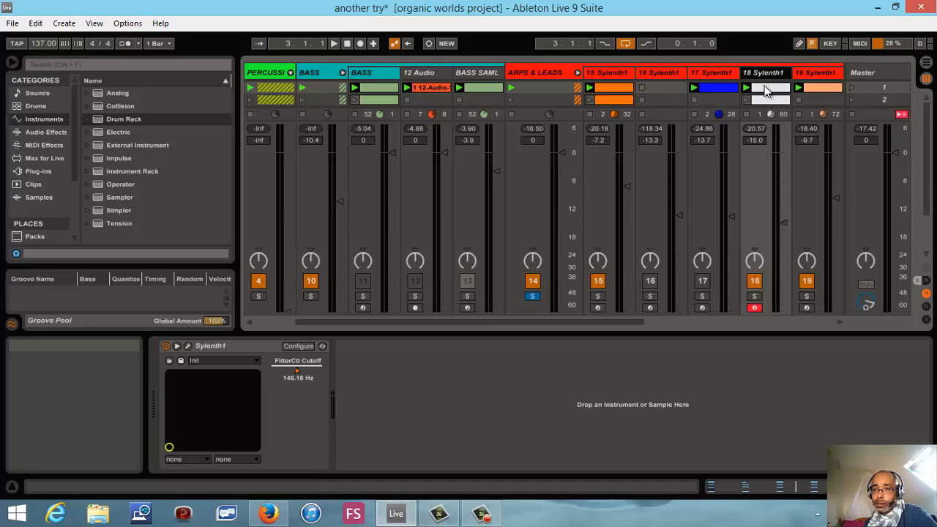
{"action": "key", "text": "ctrl+d"}
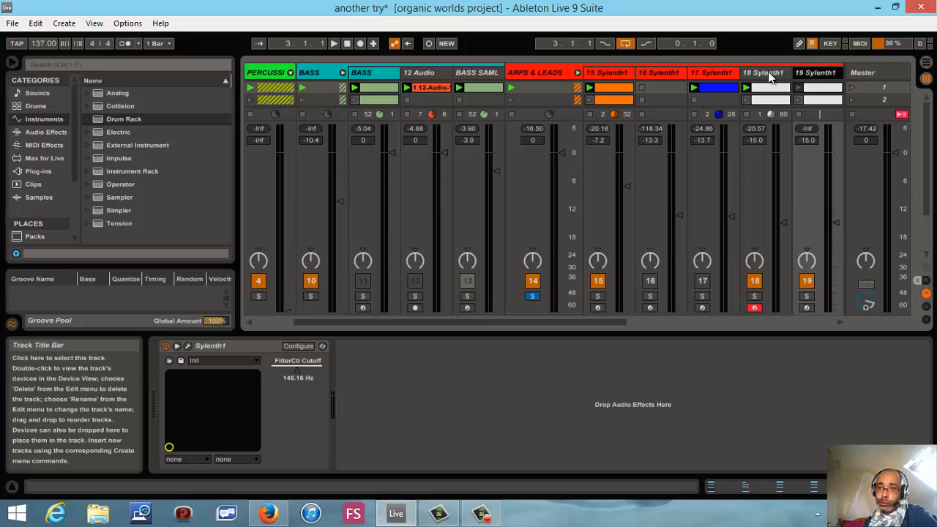
- Clear both LFO 1 destinations and Mod Env 1's second destination in the original 18 Sylenth1 patch
{"action": "left_click", "coordinate": [771, 76]}
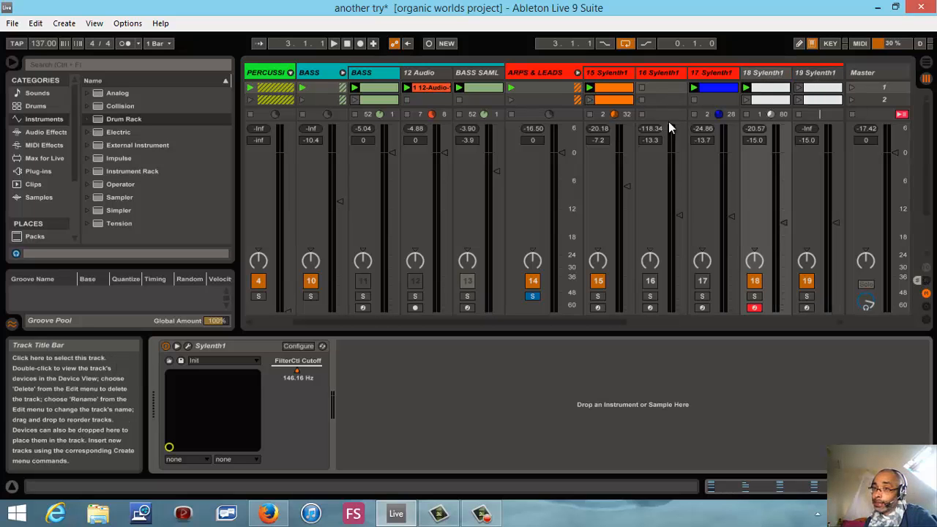
{"action": "left_click", "coordinate": [188, 346]}
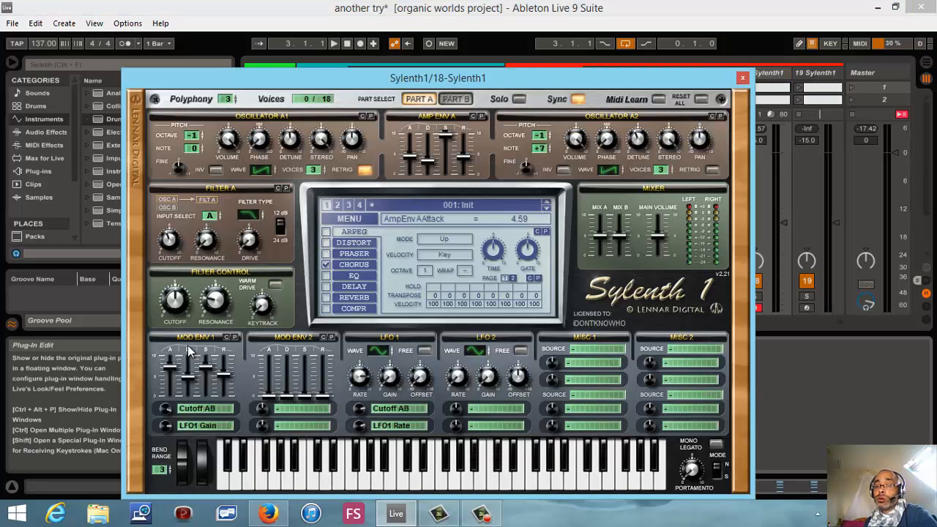
{"action": "left_click", "coordinate": [404, 411]}
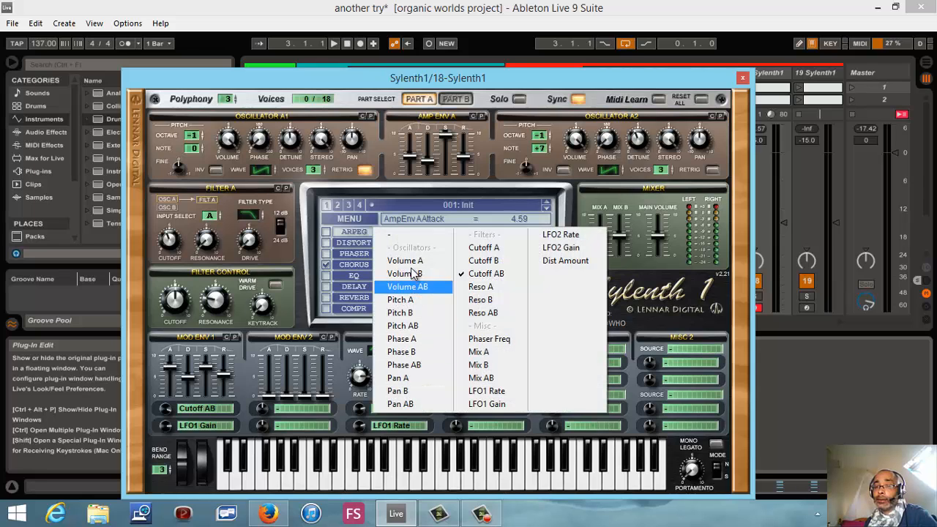
{"action": "left_click", "coordinate": [414, 238]}
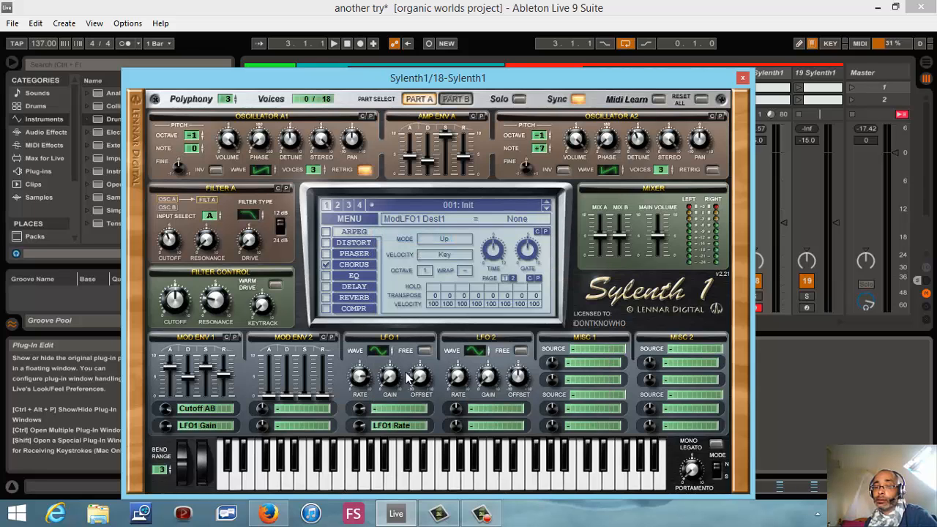
{"action": "left_click", "coordinate": [400, 425]}
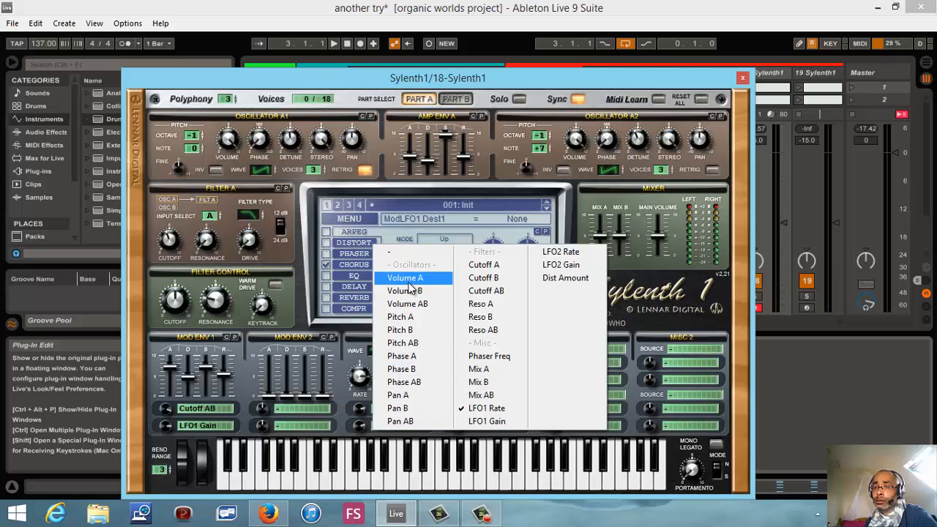
{"action": "left_click", "coordinate": [413, 253]}
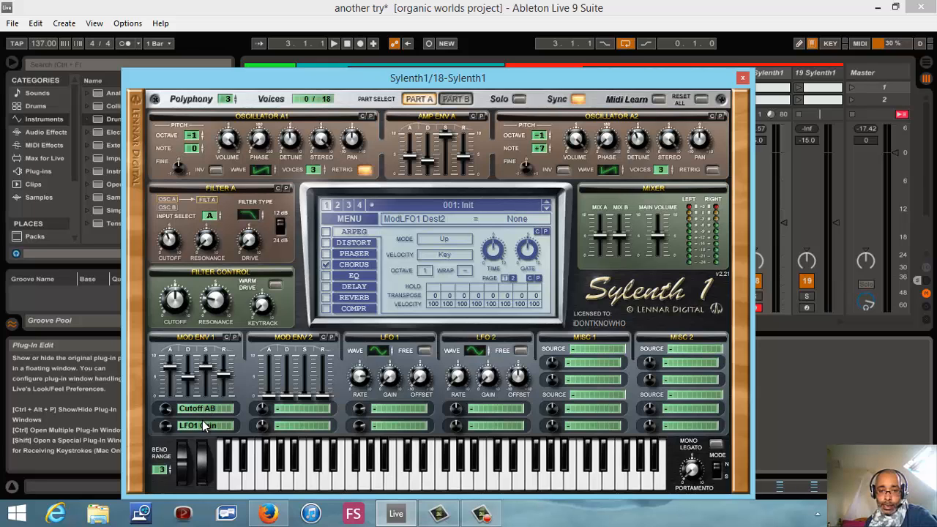
{"action": "left_click", "coordinate": [203, 425]}
{"action": "left_click", "coordinate": [243, 251]}
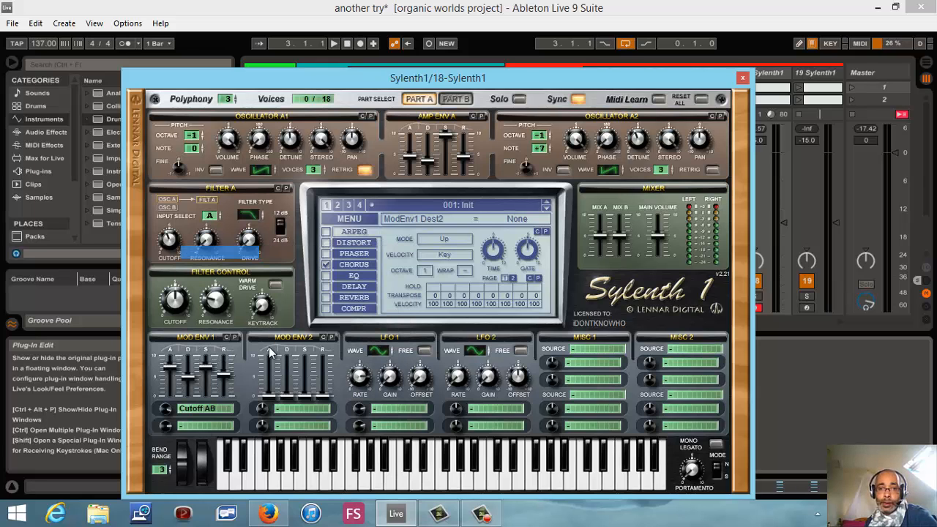
{"action": "left_click", "coordinate": [742, 77]}
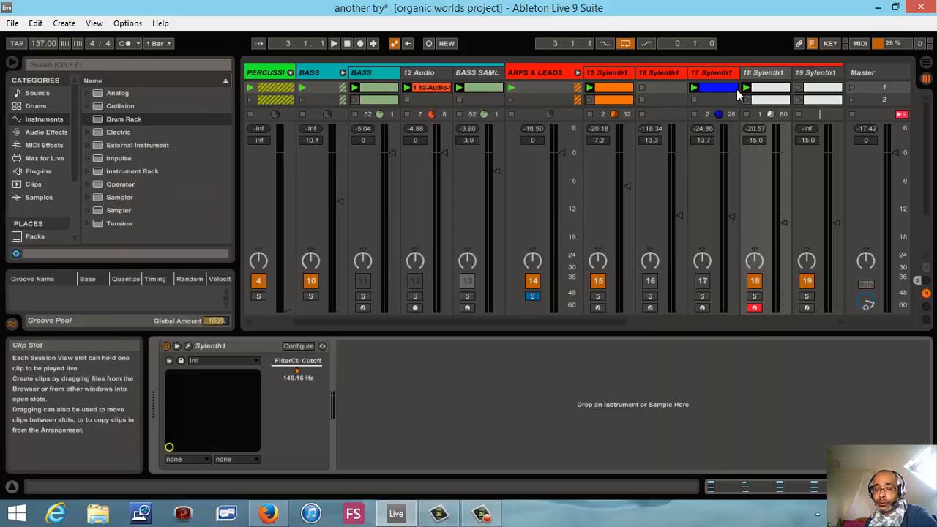
- Audition the first clips of the 18 Sylenth1 and 19 Sylenth1 tracks, and stop playback
{"action": "left_click", "coordinate": [746, 89]}
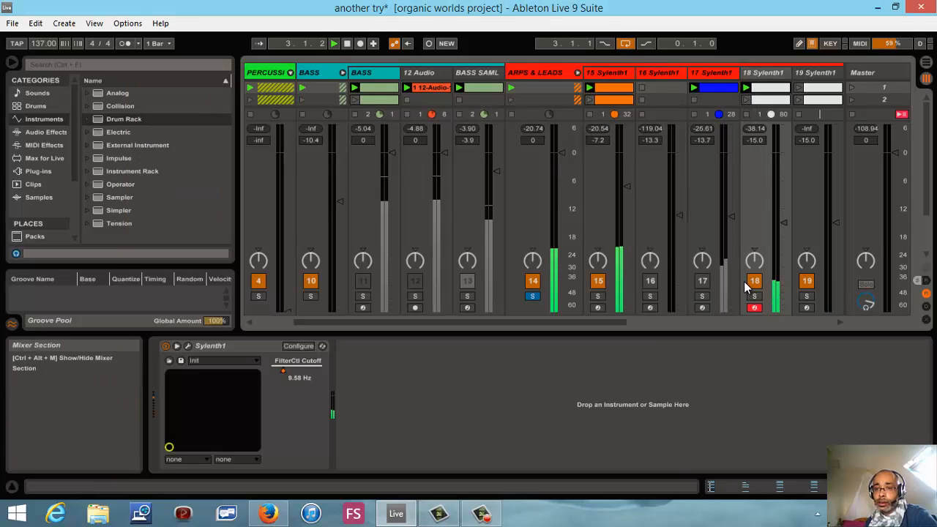
{"action": "left_click", "coordinate": [799, 87]}
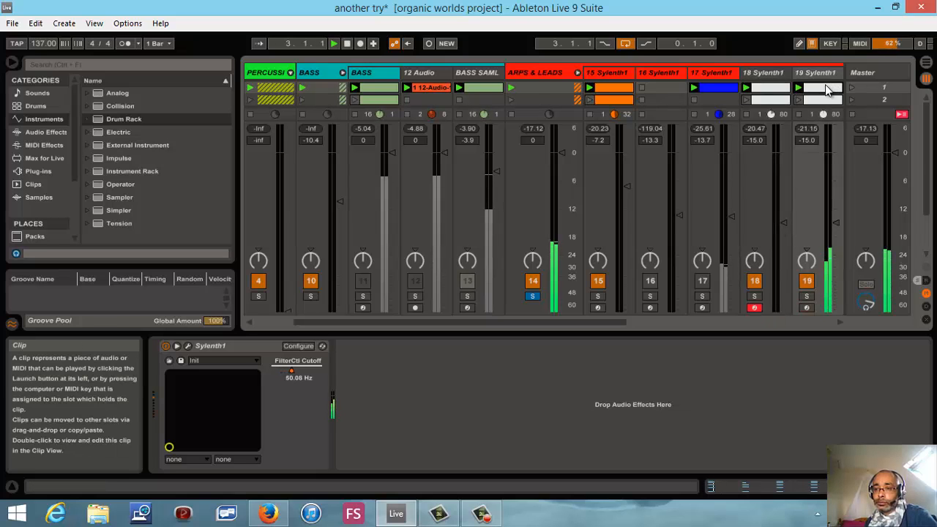
{"action": "left_click", "coordinate": [346, 44]}
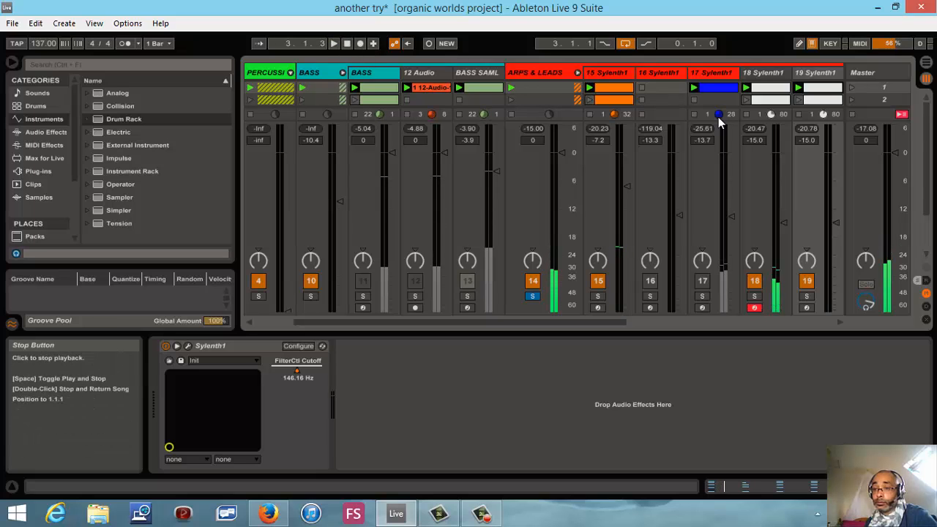
- Shift all notes in the first 19 Sylenth1 clip two bars later so the first chord starts at bar 3
{"action": "left_click", "coordinate": [826, 89]}
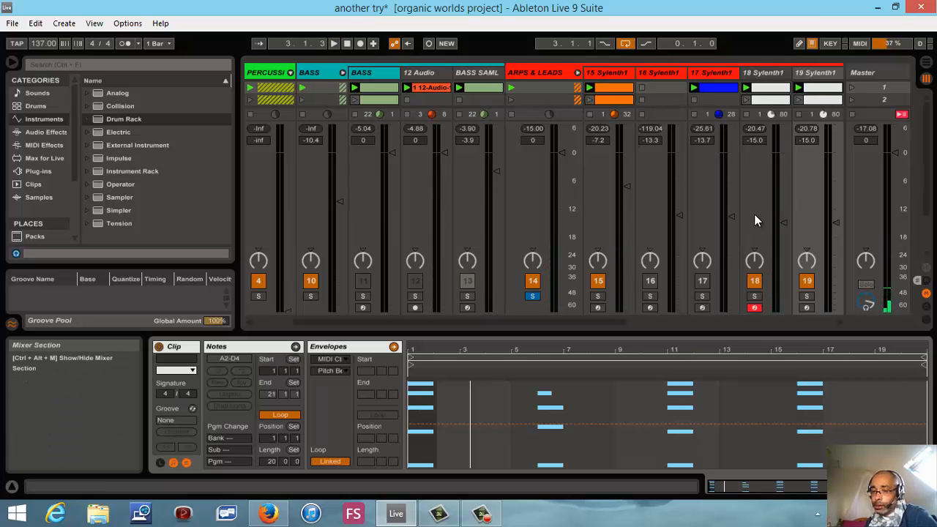
{"action": "left_click", "coordinate": [775, 93]}
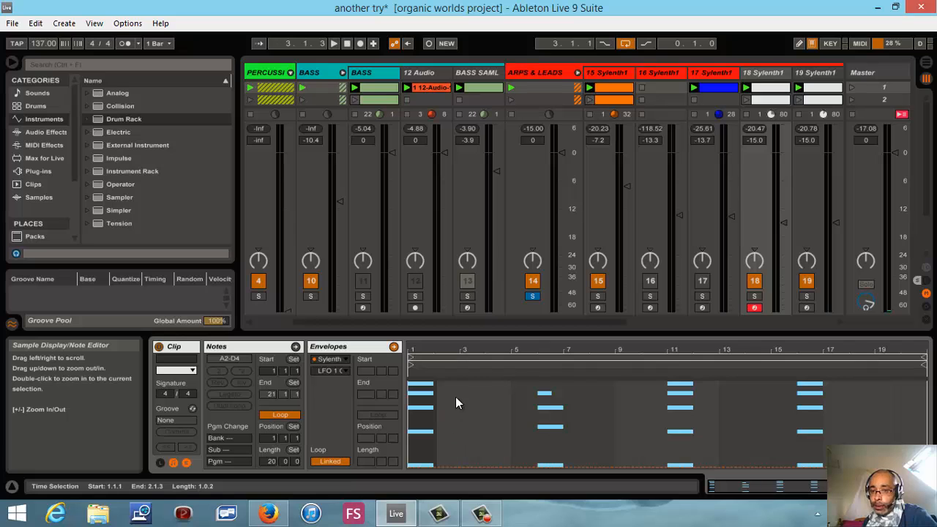
{"action": "double_click", "coordinate": [817, 91]}
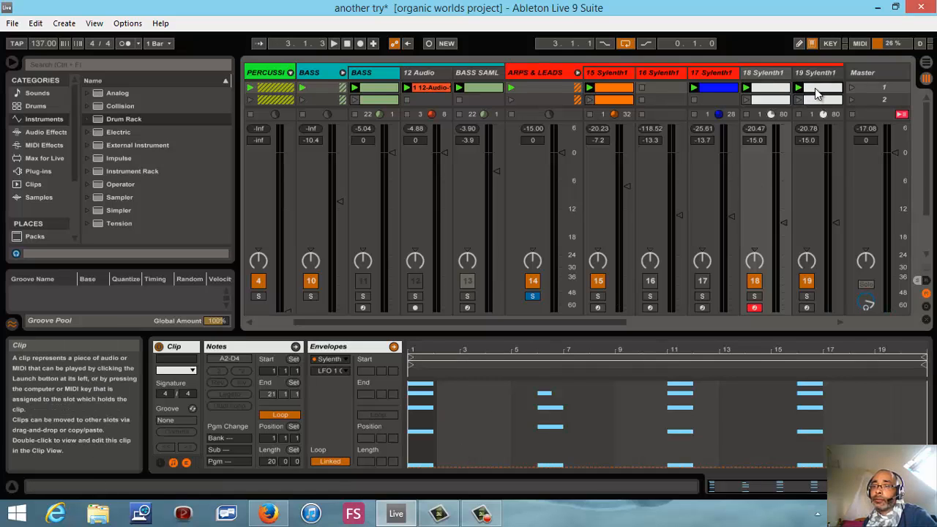
{"action": "left_click", "coordinate": [224, 347]}
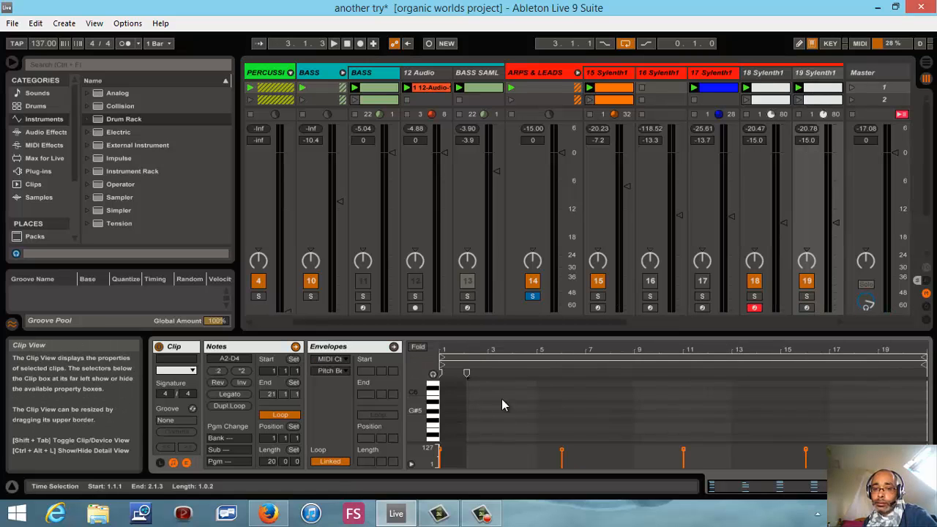
{"action": "left_click", "coordinate": [418, 346]}
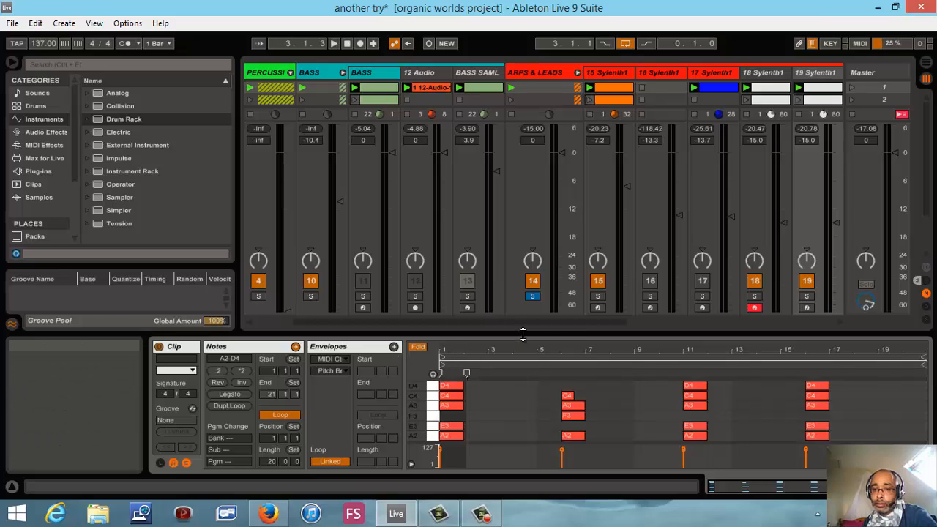
{"action": "left_click_drag", "start_coordinate": [523, 331], "coordinate": [598, 48]}
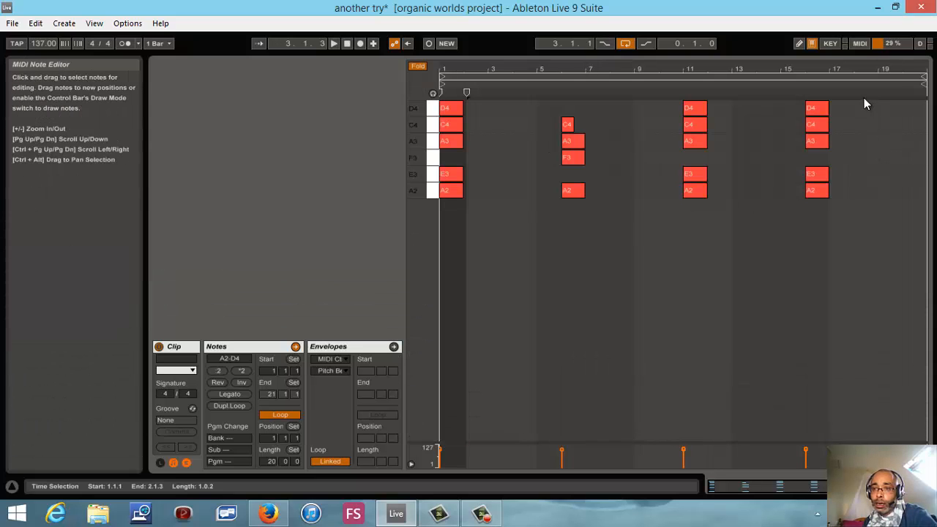
{"action": "left_click_drag", "start_coordinate": [862, 104], "coordinate": [450, 323]}
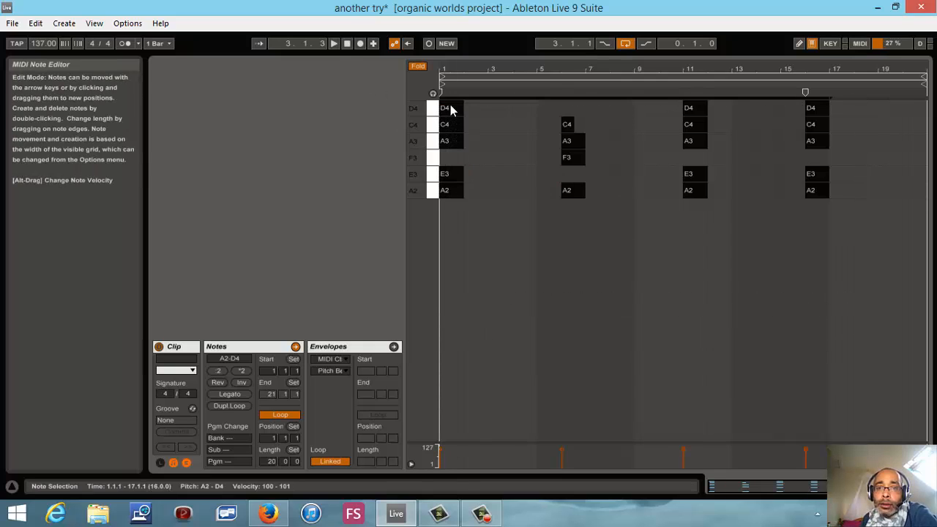
{"action": "left_click_drag", "start_coordinate": [450, 109], "coordinate": [497, 123]}
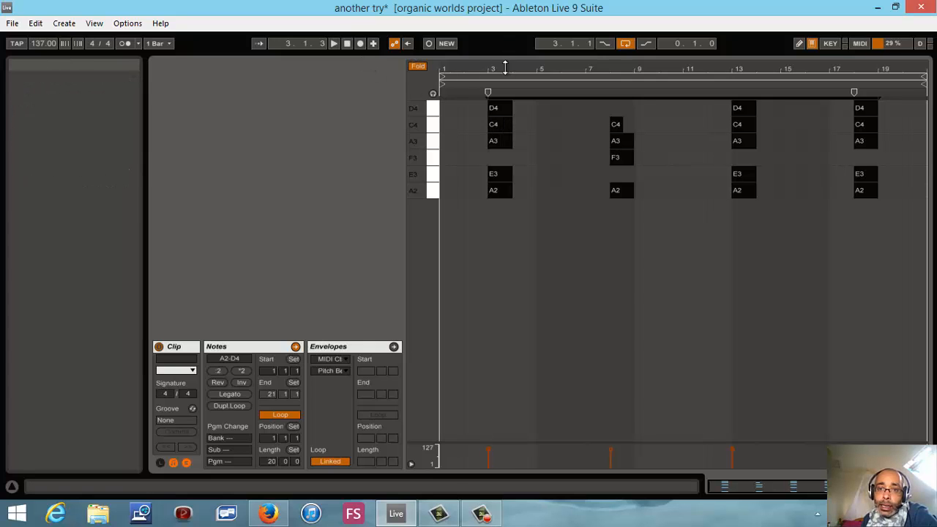
- Launch scene 1 and raise the percussion group's volume to -15.1 dB
{"action": "left_click_drag", "start_coordinate": [505, 61], "coordinate": [630, 339]}
{"action": "left_click", "coordinate": [852, 91]}
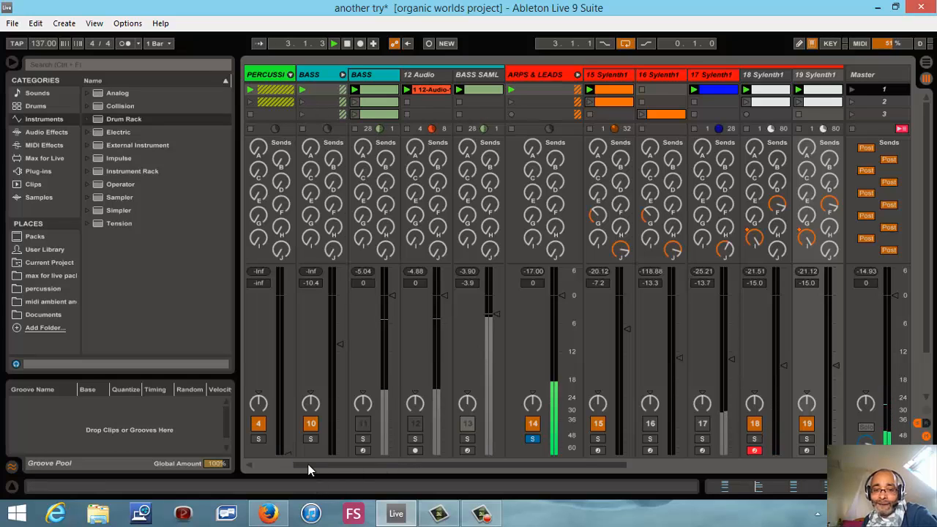
{"action": "left_click_drag", "start_coordinate": [290, 455], "coordinate": [285, 352]}
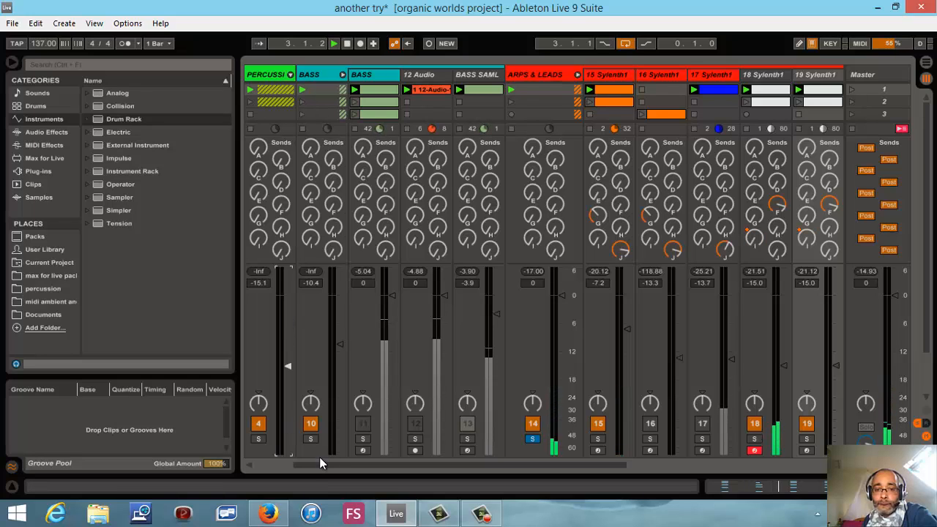
- Unfold the percussion group, solo the HH set and the whole group in turn, unsolo it, and set the group's volume to -5.3 dB
{"action": "left_click_drag", "start_coordinate": [290, 465], "coordinate": [274, 468]}
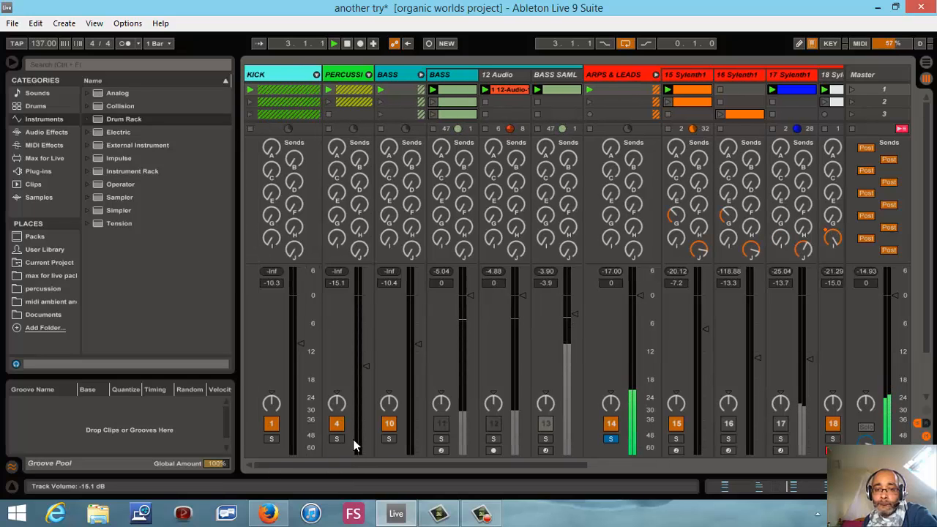
{"action": "left_click", "coordinate": [368, 75]}
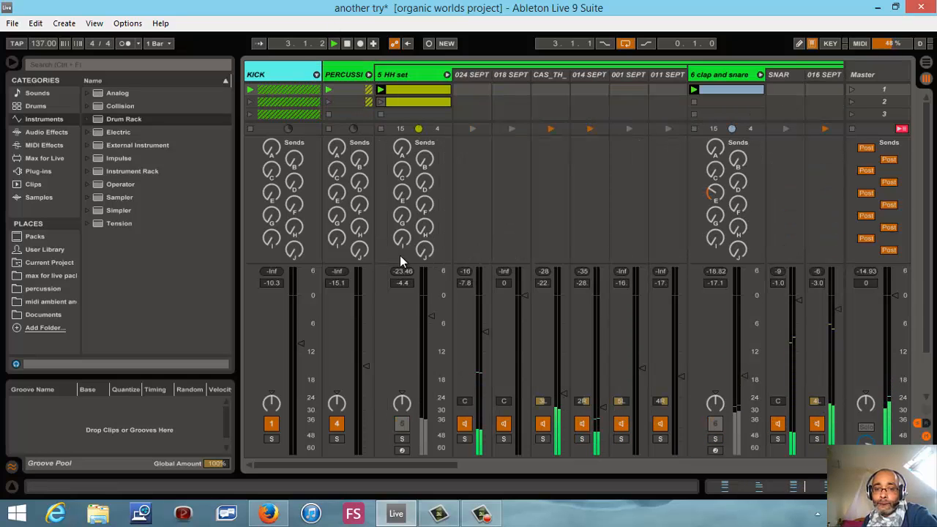
{"action": "left_click", "coordinate": [402, 438]}
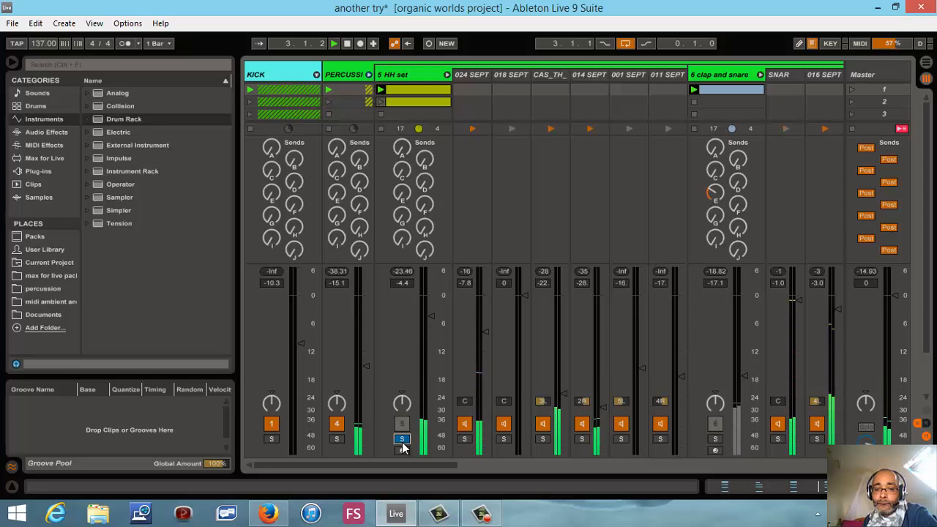
{"action": "left_click", "coordinate": [337, 439]}
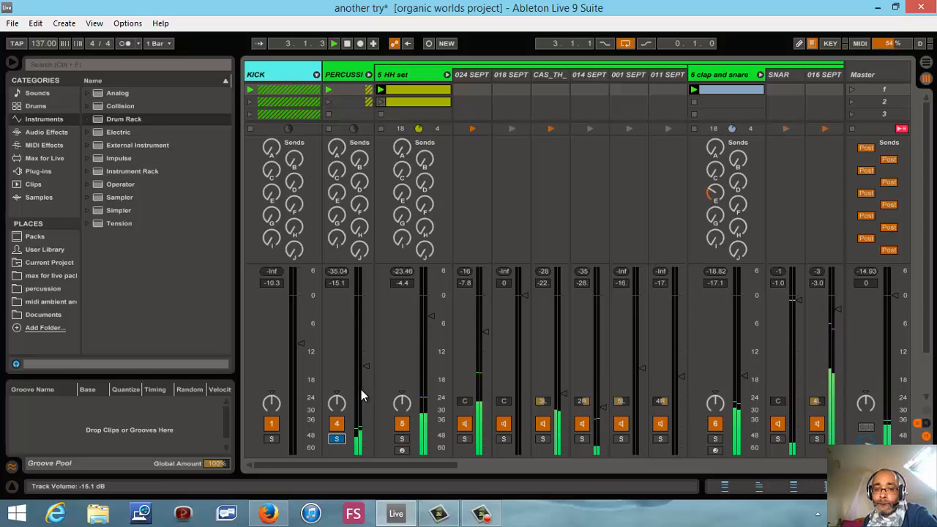
{"action": "mouse_move", "coordinate": [367, 366]}
{"action": "left_mouse_down"}
{"action": "mouse_move", "coordinate": [363, 353]}
{"action": "mouse_move", "coordinate": [363, 365]}
{"action": "left_mouse_up"}
{"action": "left_click", "coordinate": [337, 440]}
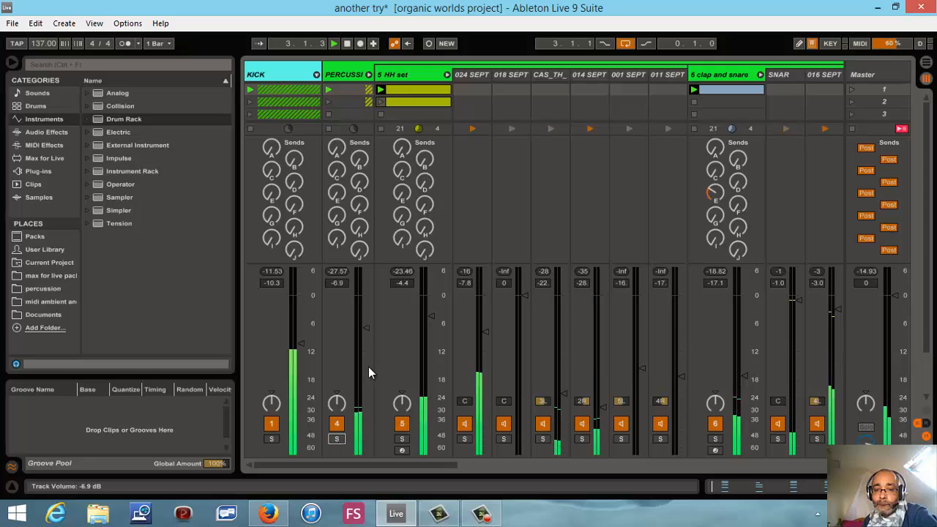
{"action": "left_click_drag", "start_coordinate": [367, 327], "coordinate": [364, 327]}
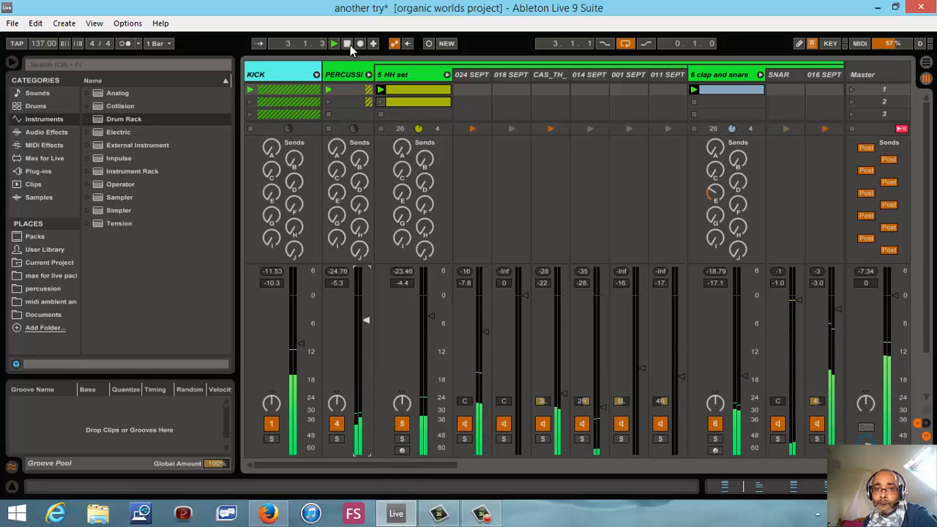
- Disarm the 18 Sylenth1 track and stop playback
{"action": "left_click_drag", "start_coordinate": [401, 465], "coordinate": [664, 479]}
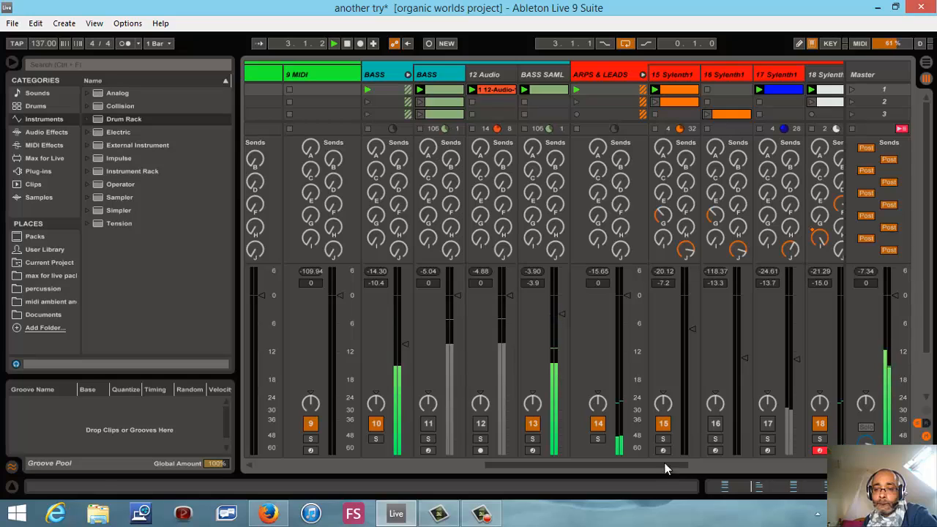
{"action": "left_click", "coordinate": [818, 450]}
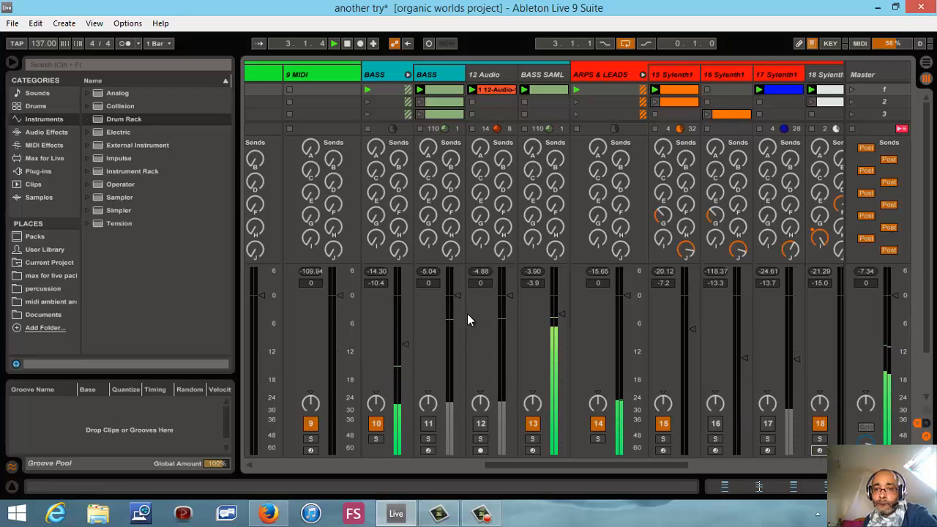
{"action": "left_click", "coordinate": [347, 45]}
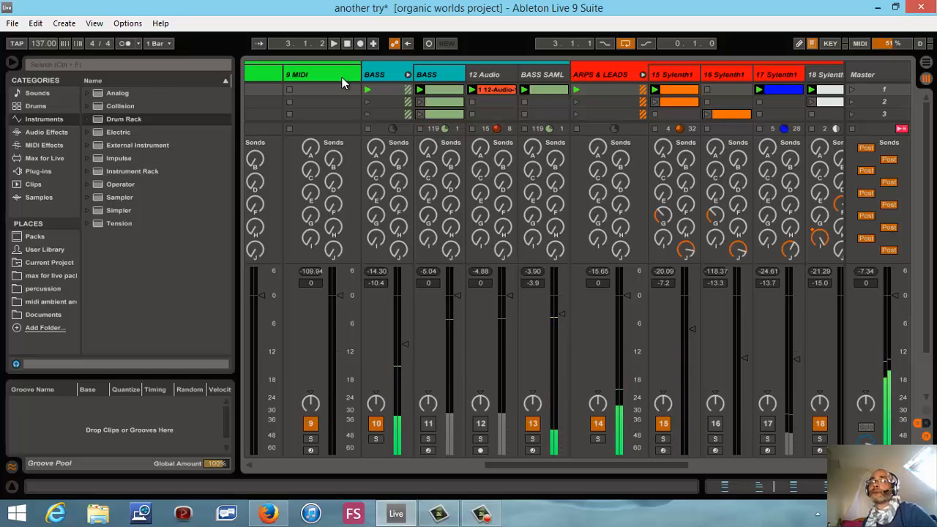
- Fold the BASS and ARPS & LEADS track groups
{"action": "left_click", "coordinate": [409, 76]}
{"action": "left_click", "coordinate": [484, 76]}
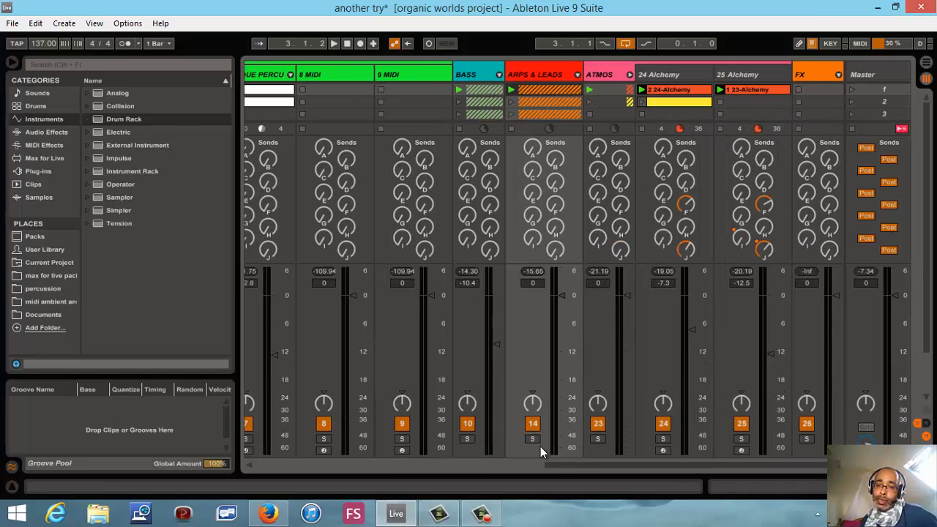
- Fold the percussion group and play the ATMOS group soloed
{"action": "left_click_drag", "start_coordinate": [558, 466], "coordinate": [282, 264]}
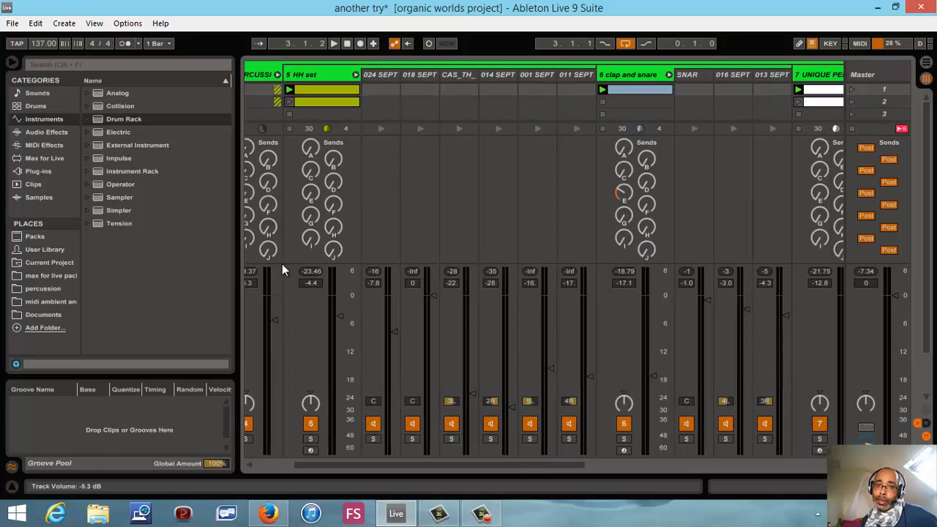
{"action": "left_click", "coordinate": [278, 75]}
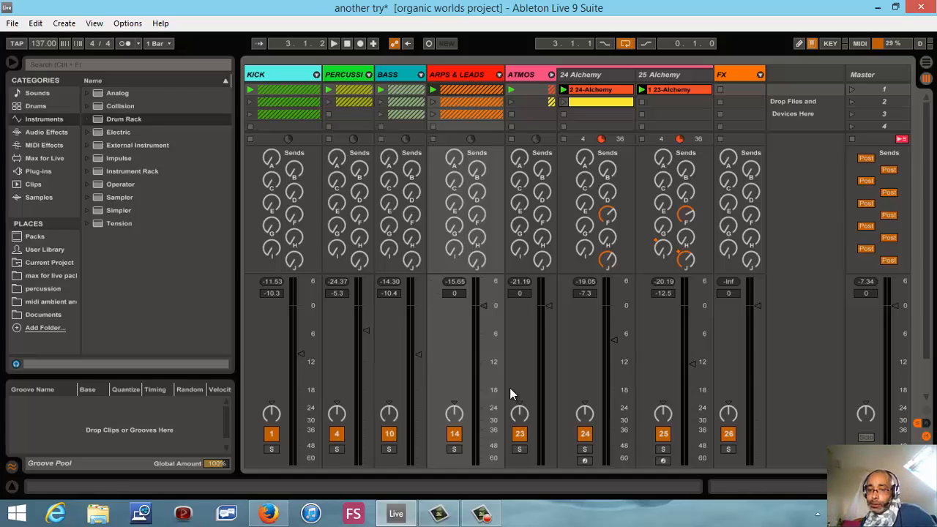
{"action": "left_click", "coordinate": [519, 449]}
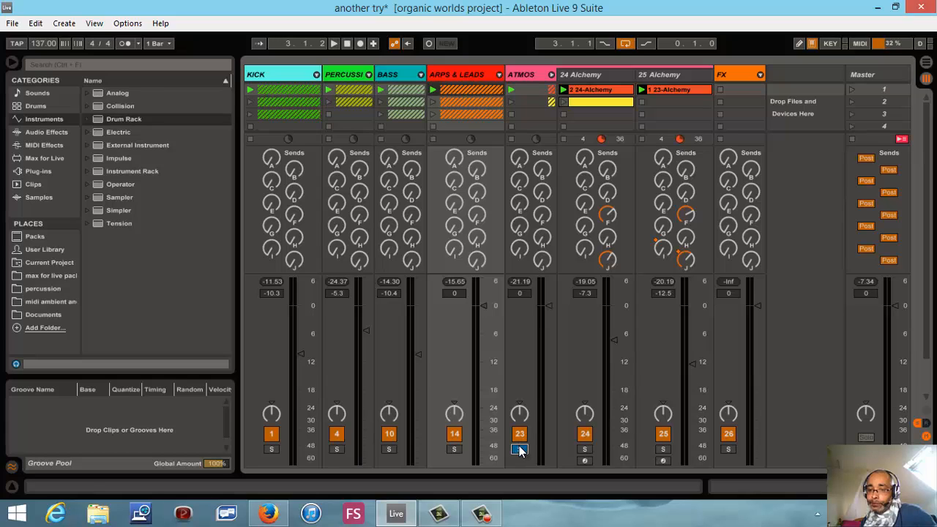
{"action": "left_click", "coordinate": [333, 43]}
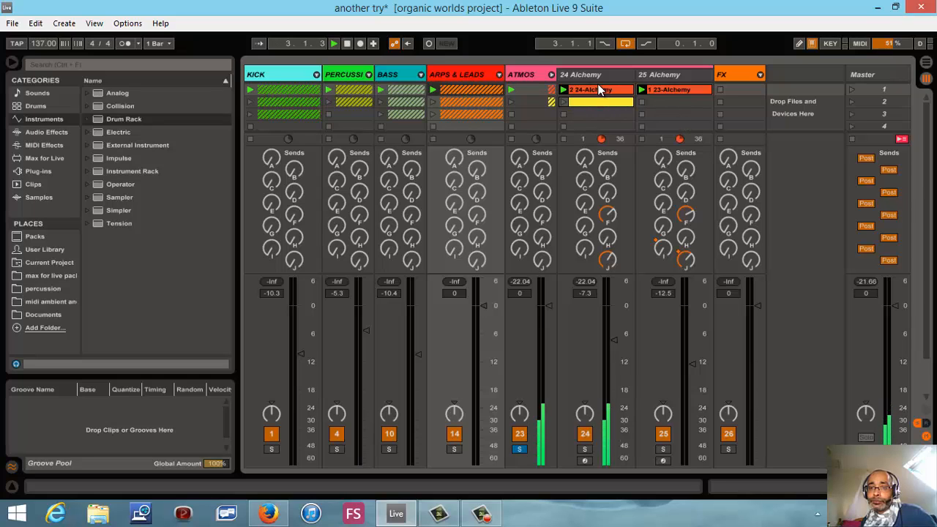
- View the notes of the 2 24-Alchemy clip in an enlarged editor and open track 24's Alchemy synth
{"action": "double_click", "coordinate": [599, 91]}
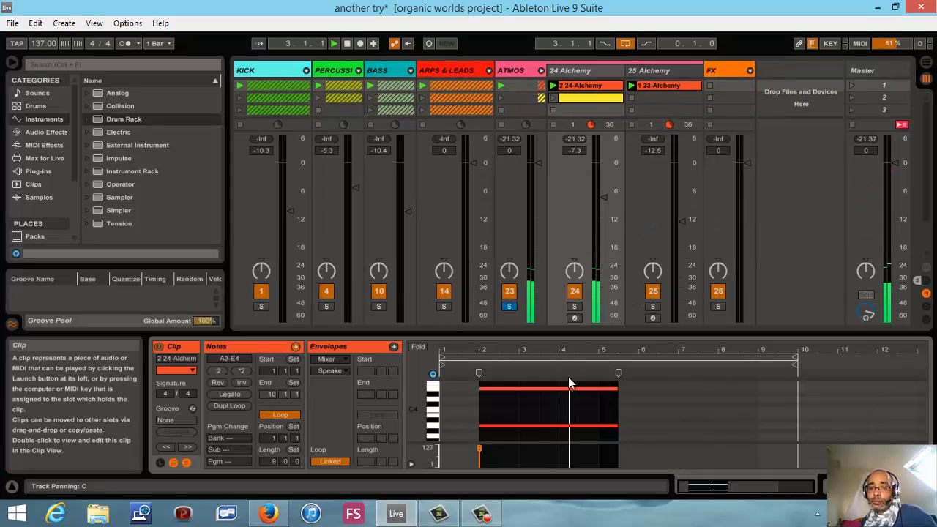
{"action": "left_click_drag", "start_coordinate": [575, 334], "coordinate": [570, 129]}
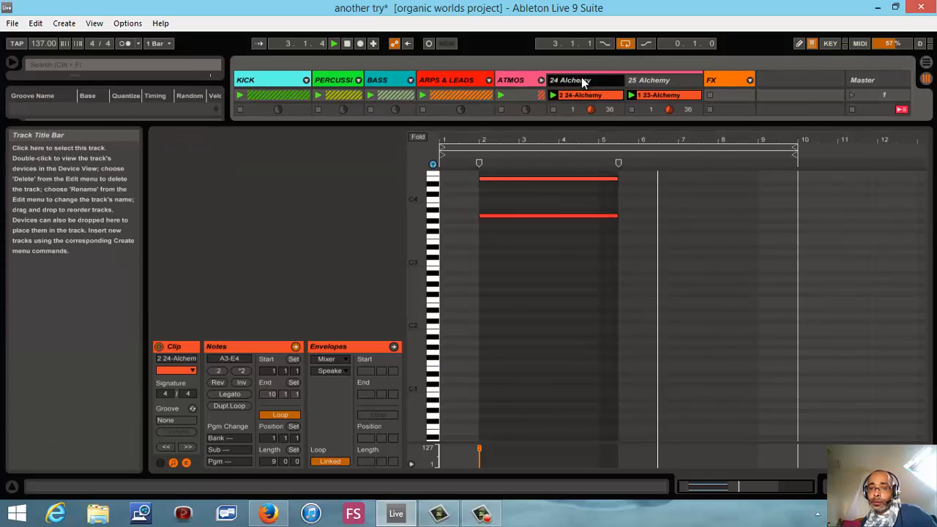
{"action": "left_click", "coordinate": [581, 77]}
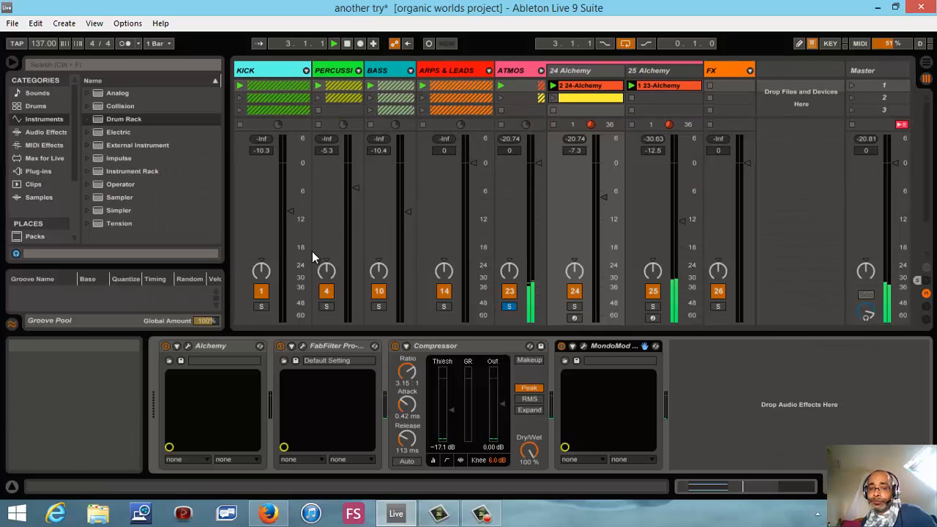
{"action": "left_click", "coordinate": [189, 348]}
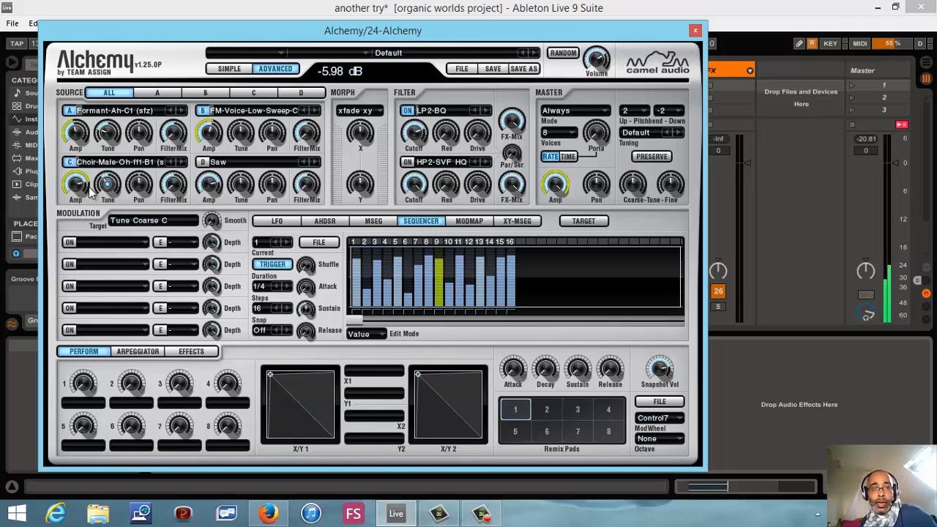
- Inspect the modulation of Amp A, Tune A, Pan B and Pan C in track 24's Alchemy, and close the synth
{"action": "left_click", "coordinate": [76, 139]}
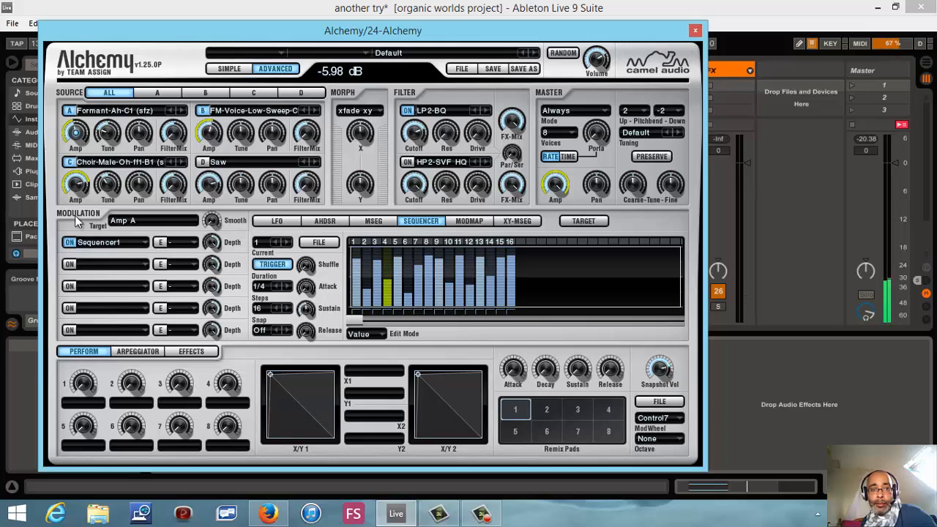
{"action": "left_click", "coordinate": [107, 135]}
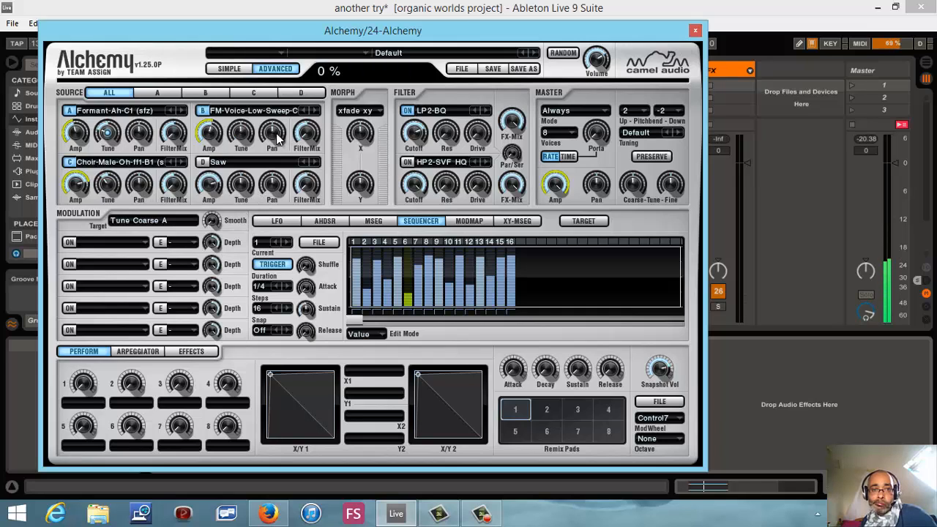
{"action": "left_click_drag", "start_coordinate": [276, 134], "coordinate": [277, 161]}
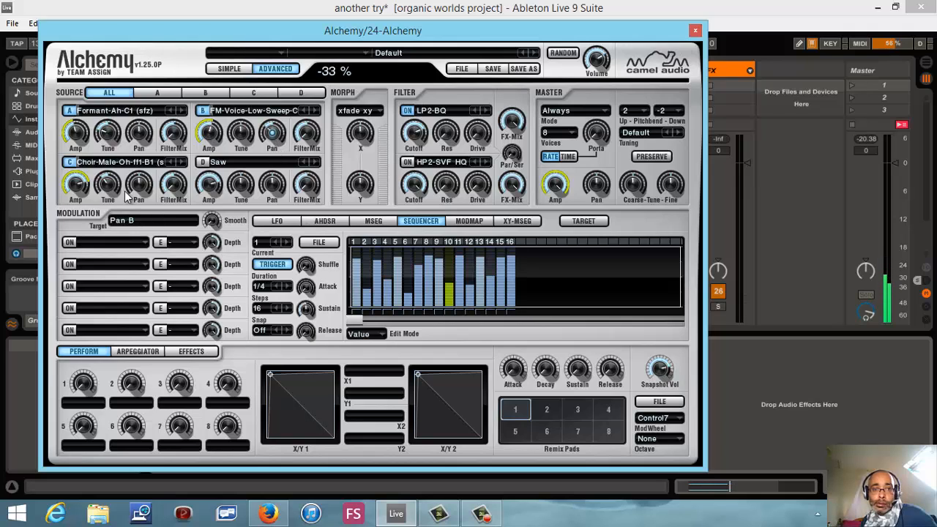
{"action": "left_click_drag", "start_coordinate": [148, 192], "coordinate": [149, 183]}
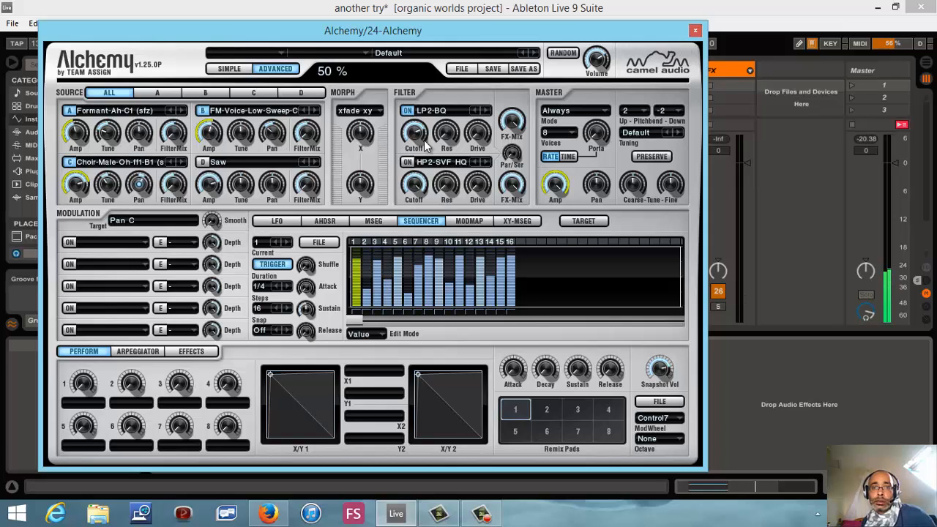
{"action": "left_click", "coordinate": [695, 31]}
- Open the Alchemy synth on track 25 and solo that track
{"action": "left_click", "coordinate": [650, 70]}
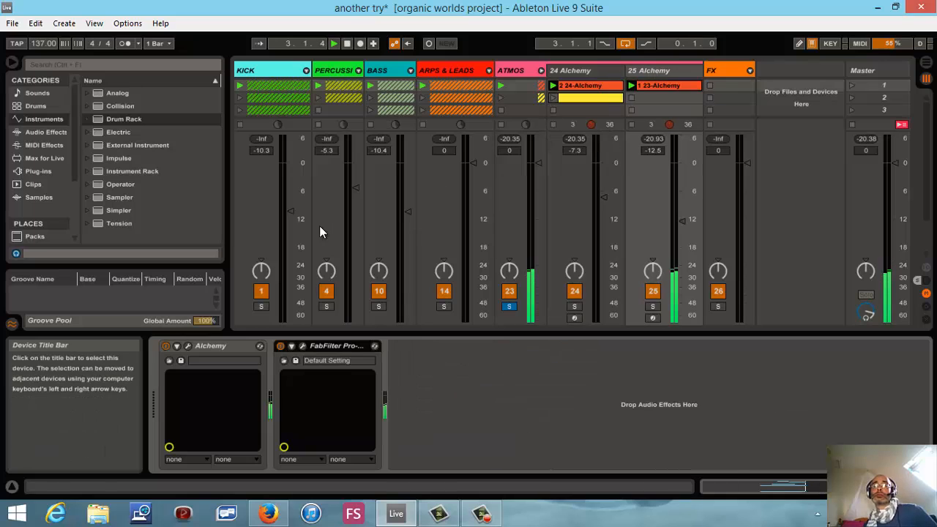
{"action": "left_click", "coordinate": [188, 349]}
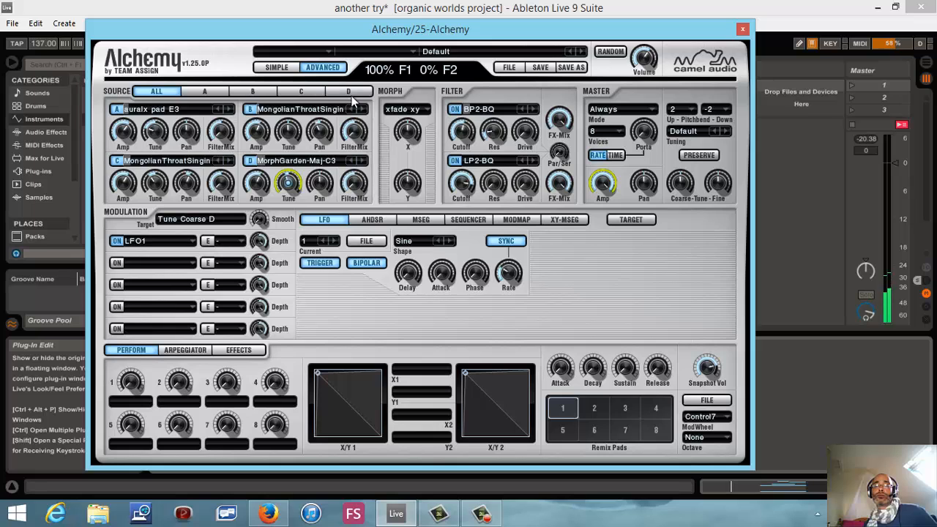
{"action": "left_click_drag", "start_coordinate": [700, 34], "coordinate": [537, 100]}
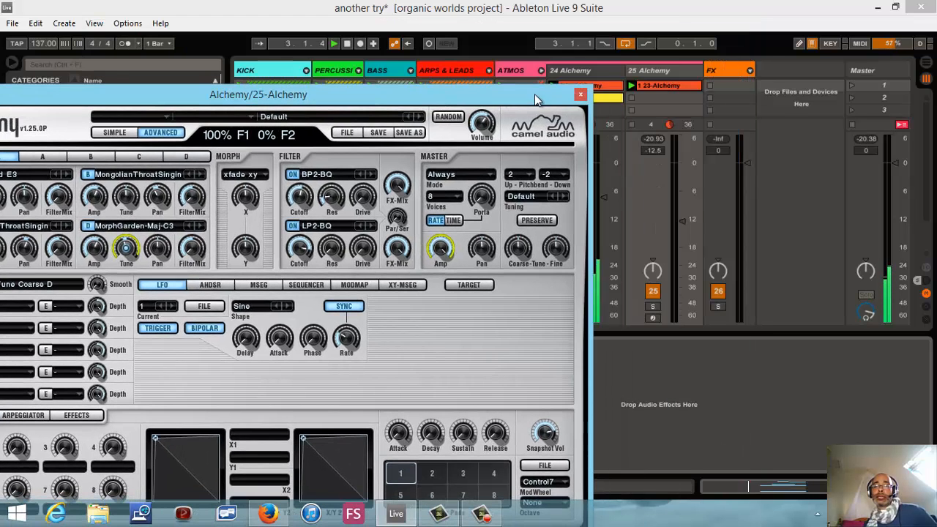
{"action": "left_click", "coordinate": [653, 306]}
- Adjust the rate of the LFO modulating source D's coarse tune, trying 8 beats
{"action": "left_click_drag", "start_coordinate": [435, 98], "coordinate": [775, 32]}
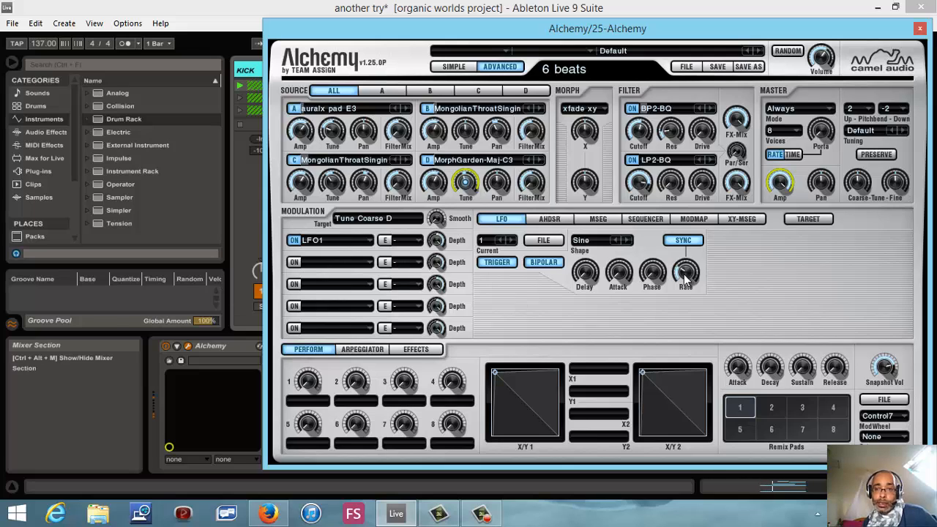
{"action": "left_click_drag", "start_coordinate": [686, 280], "coordinate": [684, 286]}
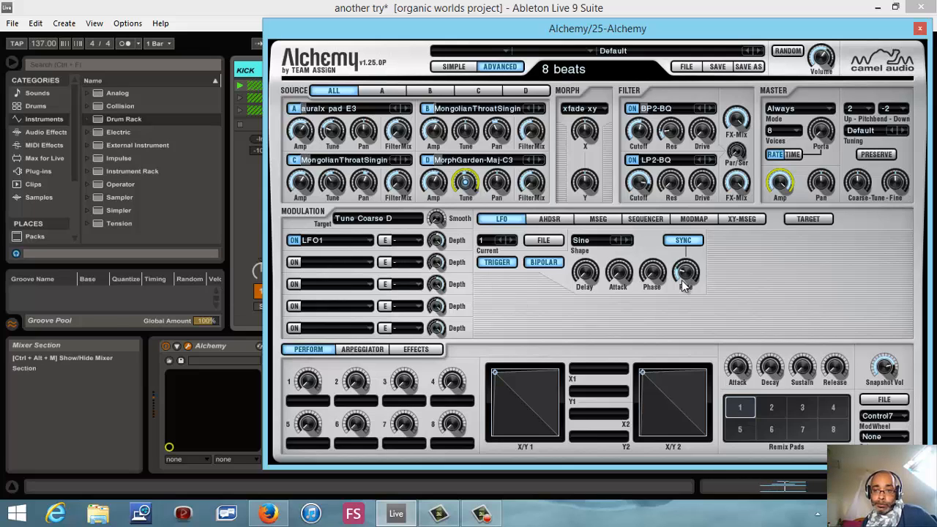
{"action": "left_click_drag", "start_coordinate": [681, 280], "coordinate": [681, 277]}
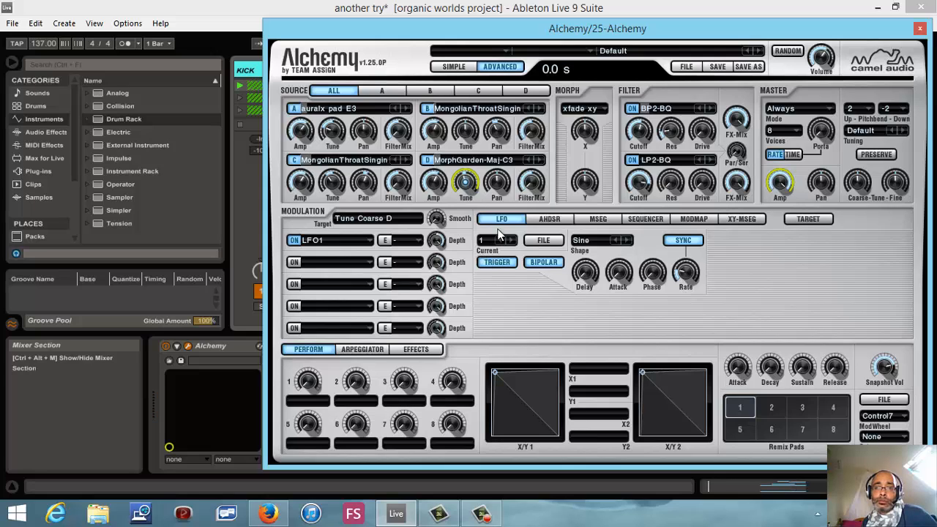
- Show source D's additive settings and adjust its number of oscillators
{"action": "left_click", "coordinate": [523, 90]}
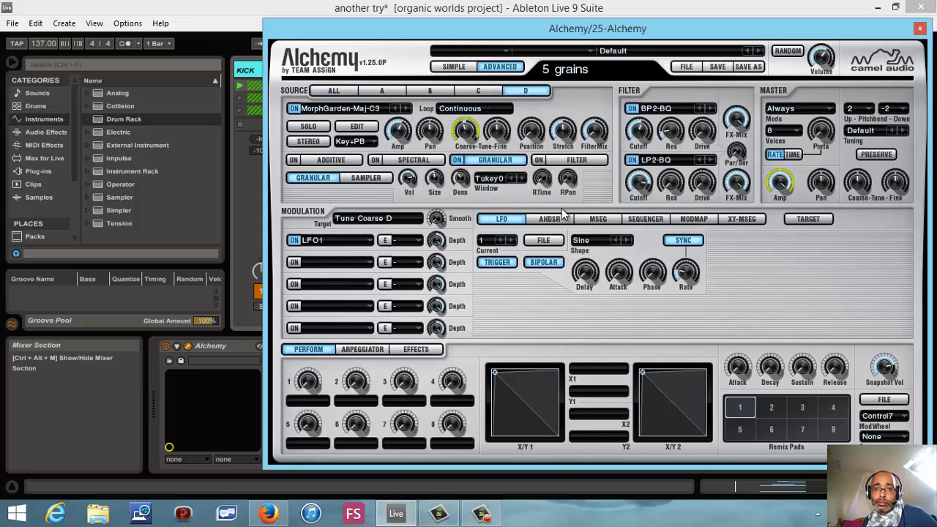
{"action": "left_click", "coordinate": [318, 162]}
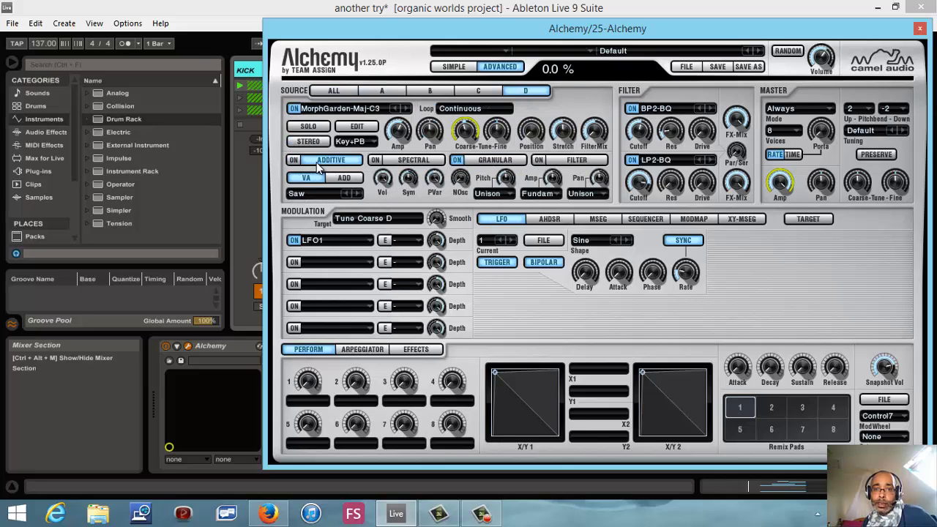
{"action": "mouse_move", "coordinate": [467, 183]}
{"action": "scroll", "coordinate": [467, 181], "scroll_direction": "up", "scroll_amount": 2}
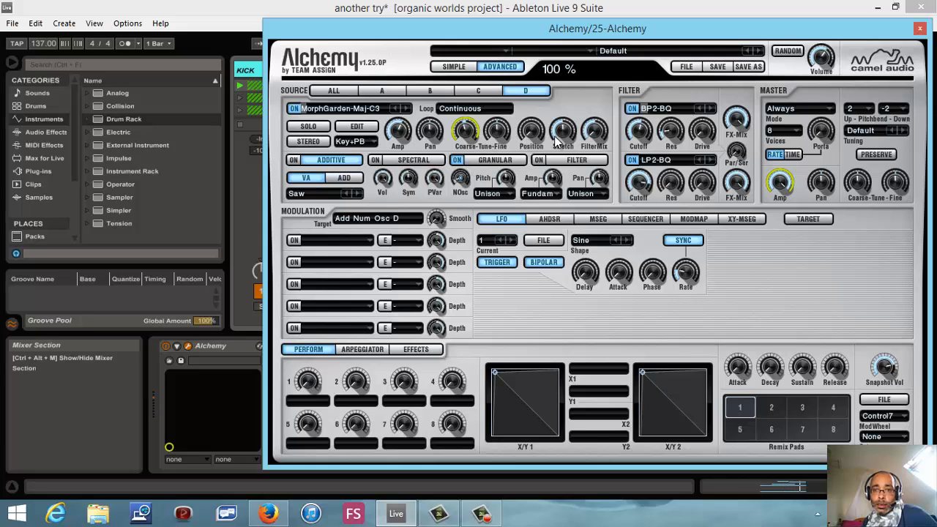
- Vary source D's position and stretch by ear, trying a position of 28.5% and stretches of 30% and 110%
{"action": "left_click_drag", "start_coordinate": [531, 130], "coordinate": [539, 89]}
{"action": "left_click_drag", "start_coordinate": [564, 130], "coordinate": [559, 185]}
{"action": "left_click_drag", "start_coordinate": [533, 133], "coordinate": [537, 144]}
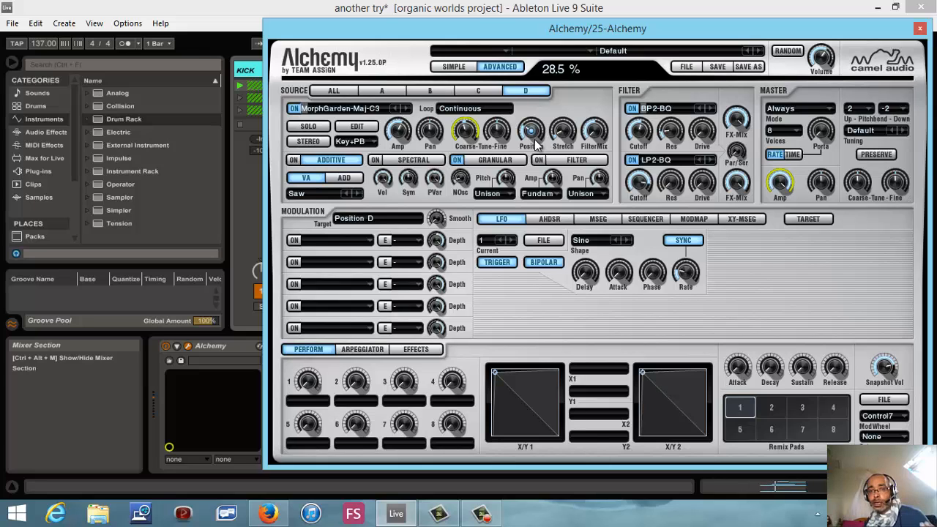
{"action": "left_click_drag", "start_coordinate": [565, 139], "coordinate": [532, 133]}
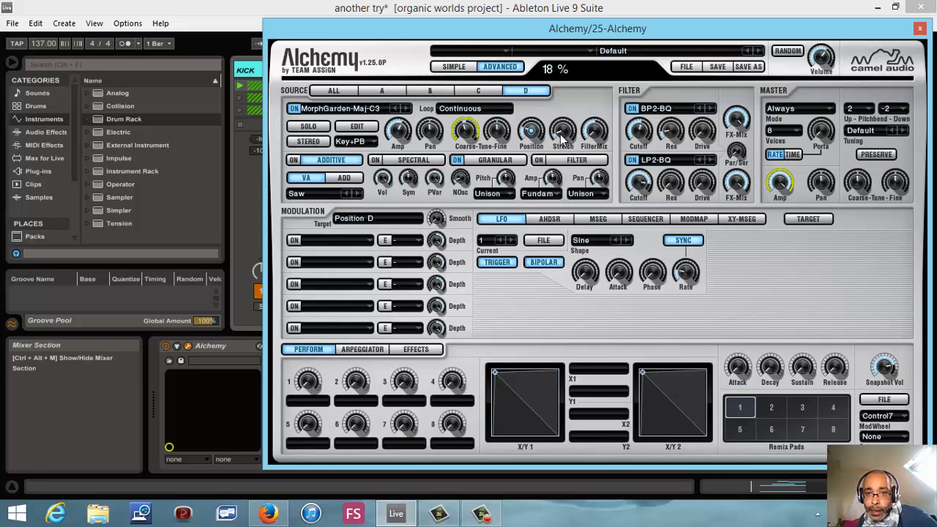
{"action": "left_click", "coordinate": [562, 133]}
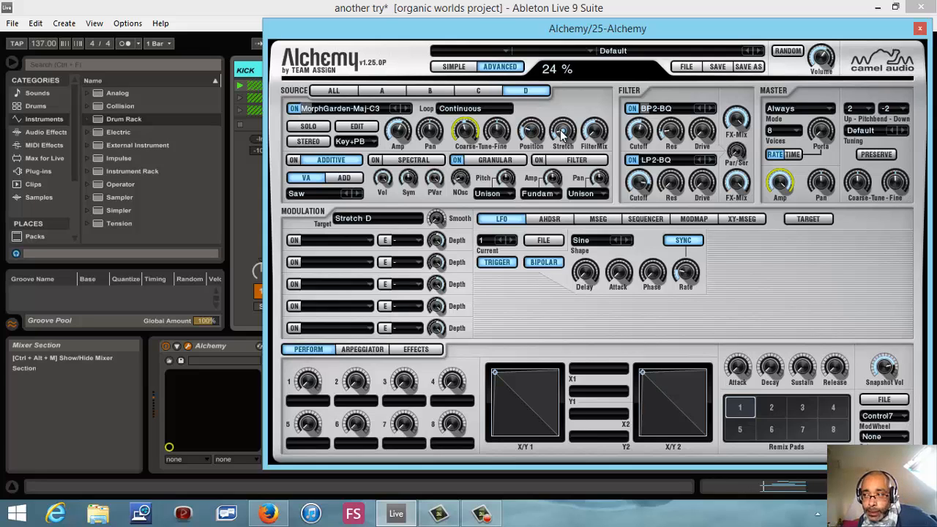
{"action": "left_click_drag", "start_coordinate": [563, 132], "coordinate": [562, 131]}
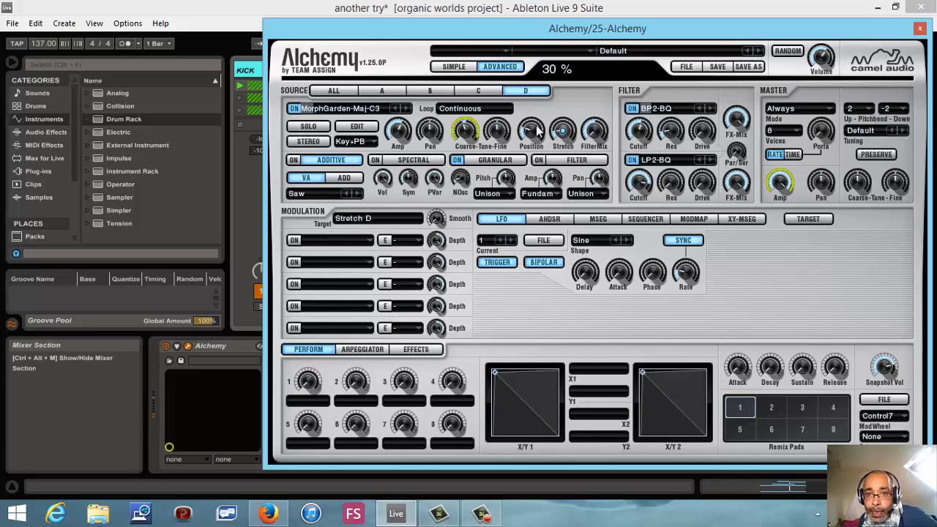
{"action": "left_click_drag", "start_coordinate": [537, 131], "coordinate": [572, 95]}
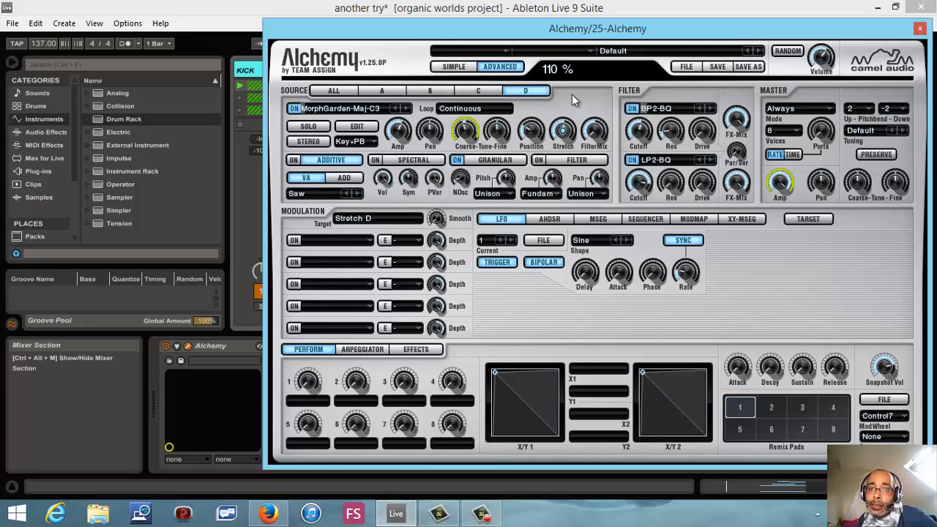
{"action": "left_click_drag", "start_coordinate": [532, 146], "coordinate": [555, 168]}
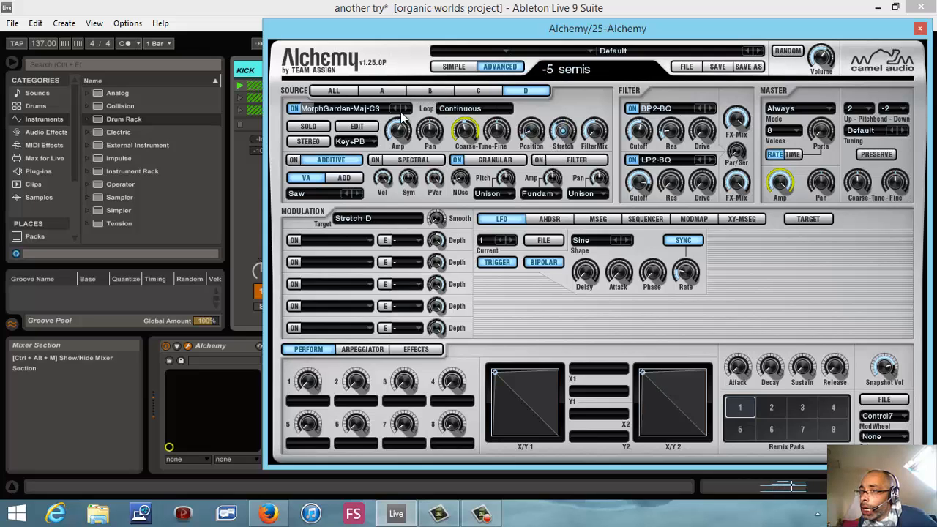
- Solo source D and vary its stretch and position again, trying positions of 39.5% and 72.5%
{"action": "left_click", "coordinate": [296, 132]}
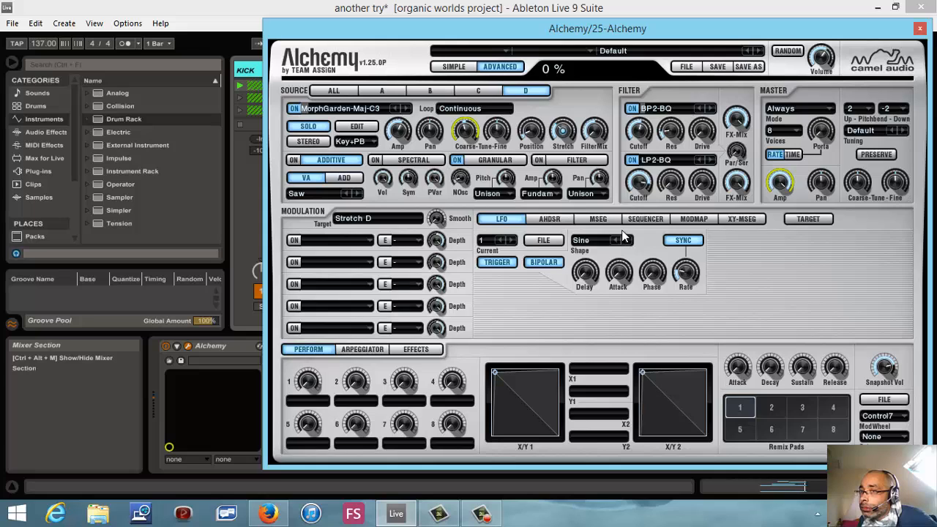
{"action": "left_click_drag", "start_coordinate": [569, 146], "coordinate": [566, 162]}
{"action": "left_click_drag", "start_coordinate": [533, 133], "coordinate": [555, 114]}
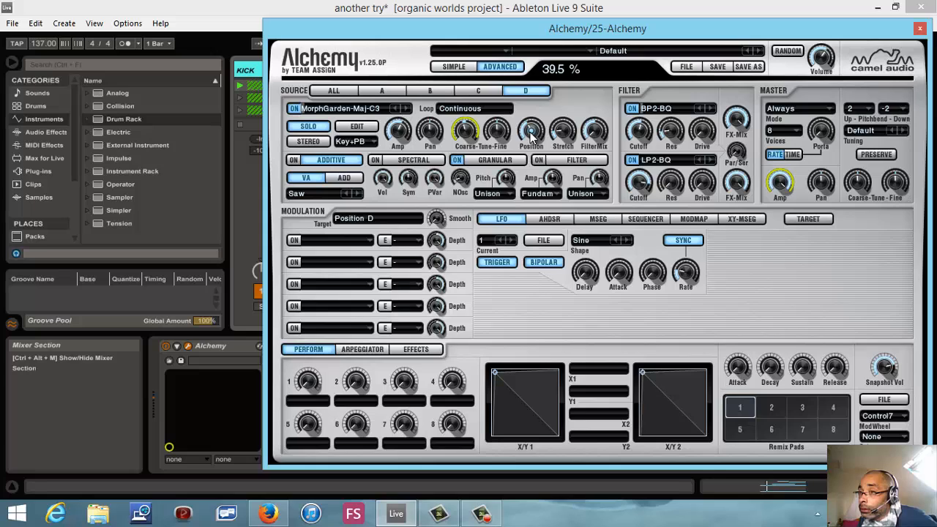
{"action": "left_click_drag", "start_coordinate": [532, 134], "coordinate": [569, 122]}
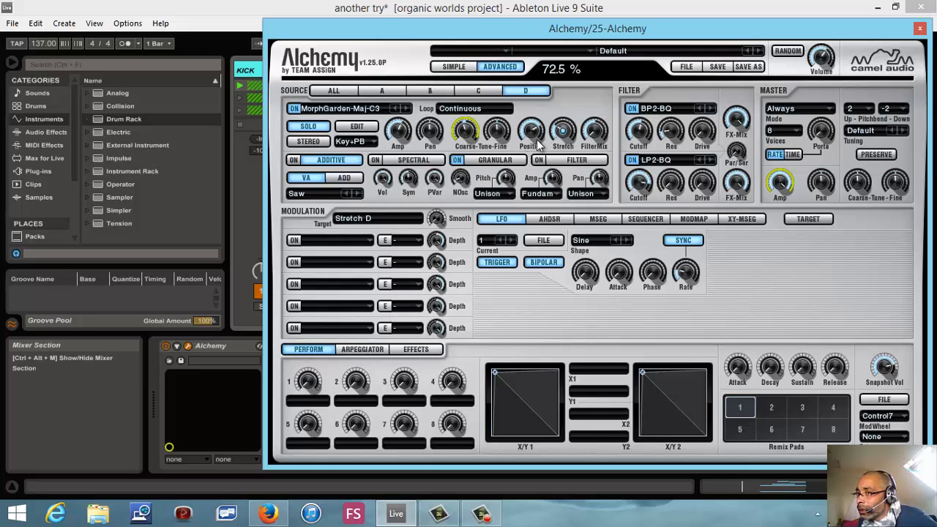
{"action": "left_click_drag", "start_coordinate": [533, 150], "coordinate": [575, 130]}
- Undo the last change, check sources A to D in the synth, and close its window
{"action": "key", "text": "ctrl+z"}
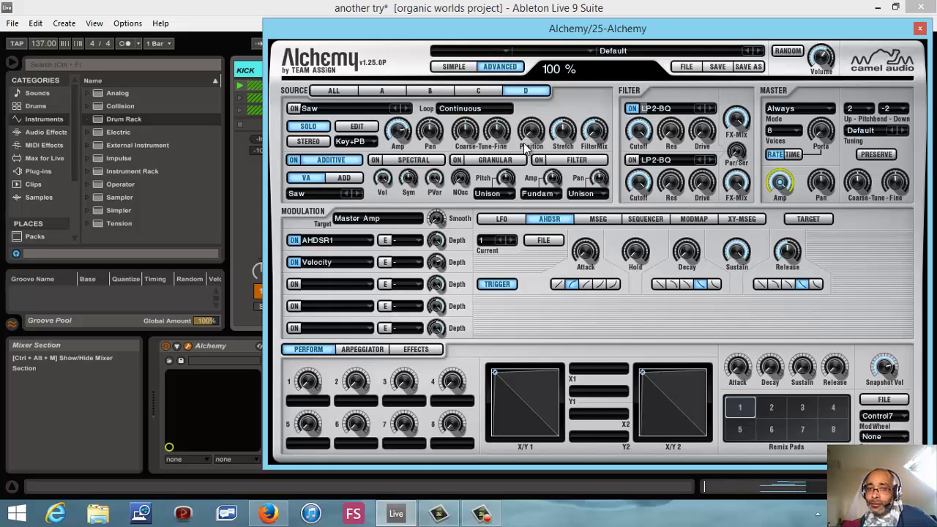
{"action": "left_click", "coordinate": [385, 92]}
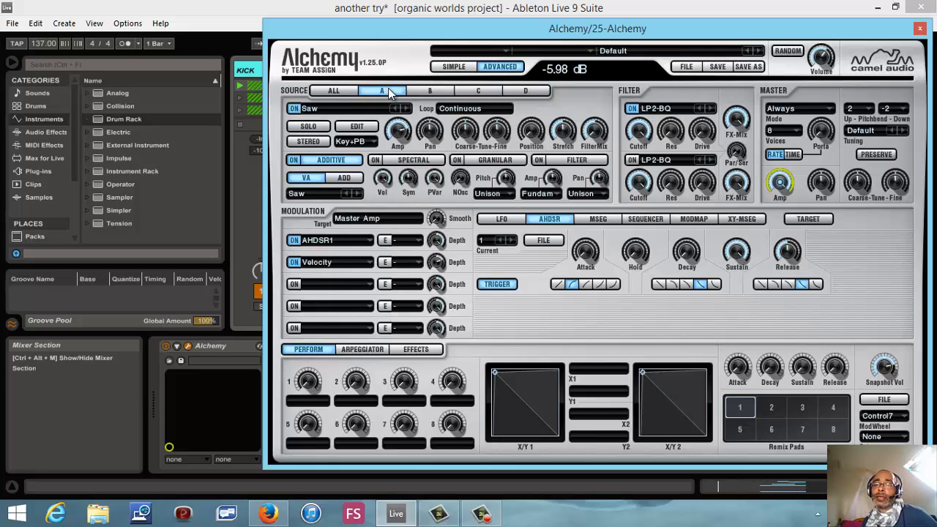
{"action": "left_click", "coordinate": [425, 93]}
{"action": "left_click", "coordinate": [461, 90]}
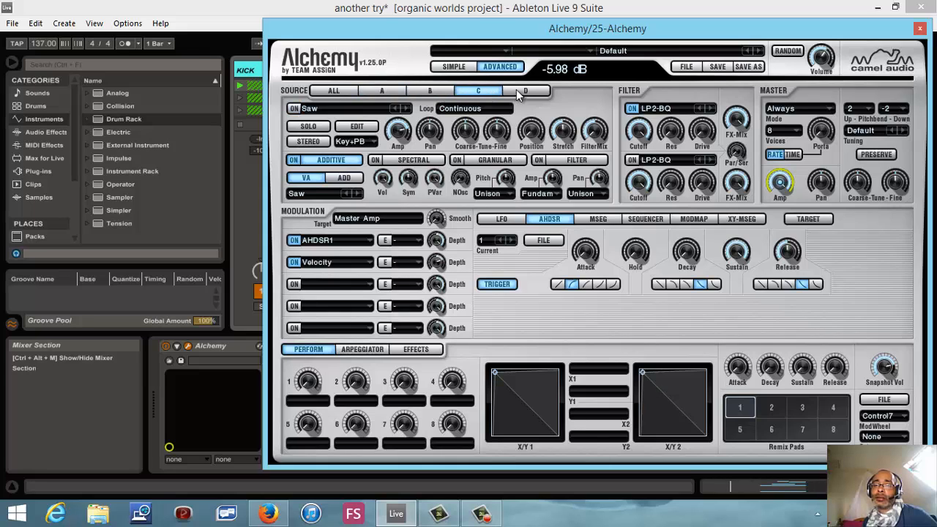
{"action": "left_click", "coordinate": [516, 90]}
{"action": "left_click", "coordinate": [350, 92]}
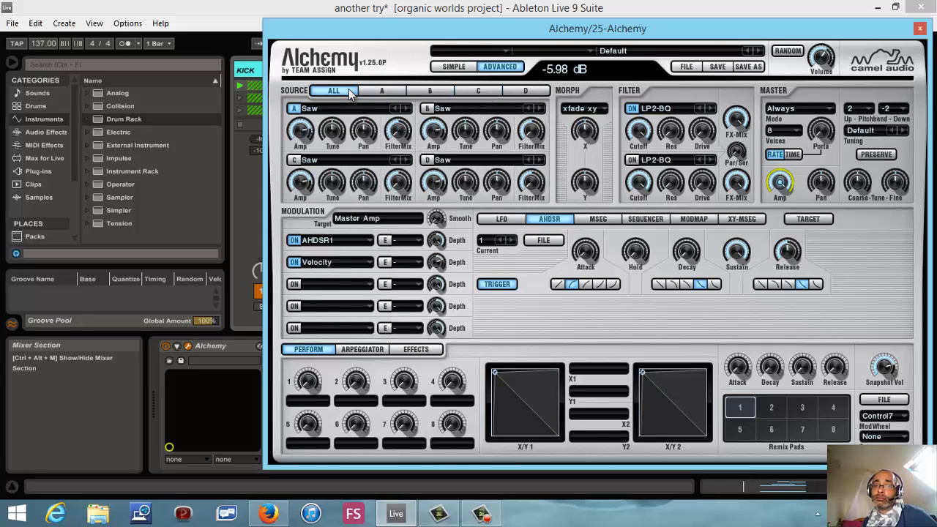
{"action": "left_click", "coordinate": [921, 30]}
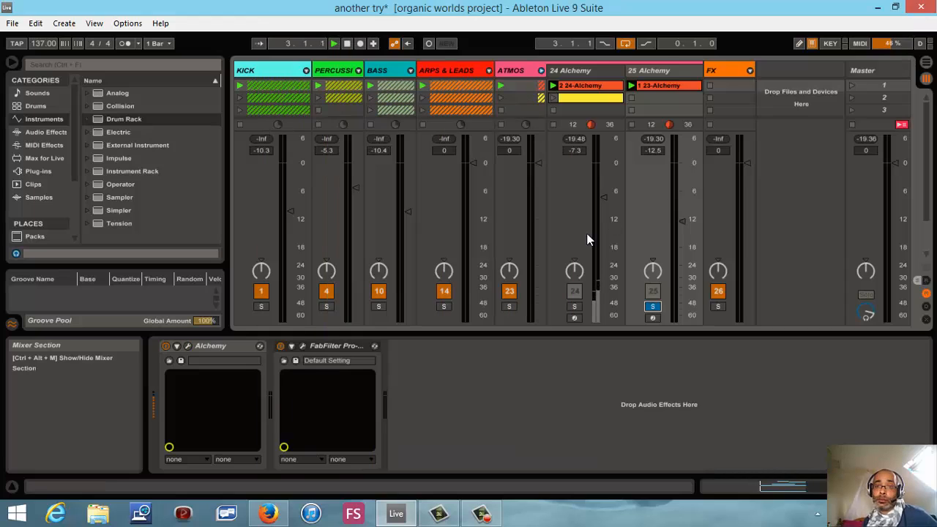
- Unsolo the 25 Alchemy track to hear the full mix and briefly show the 24 Alchemy track's synth settings
{"action": "left_click", "coordinate": [652, 306]}
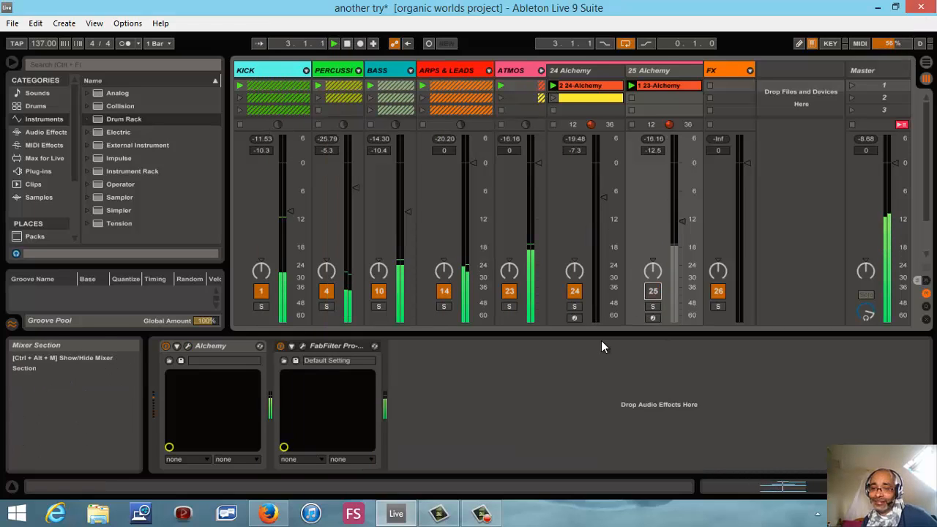
{"action": "left_click", "coordinate": [572, 68]}
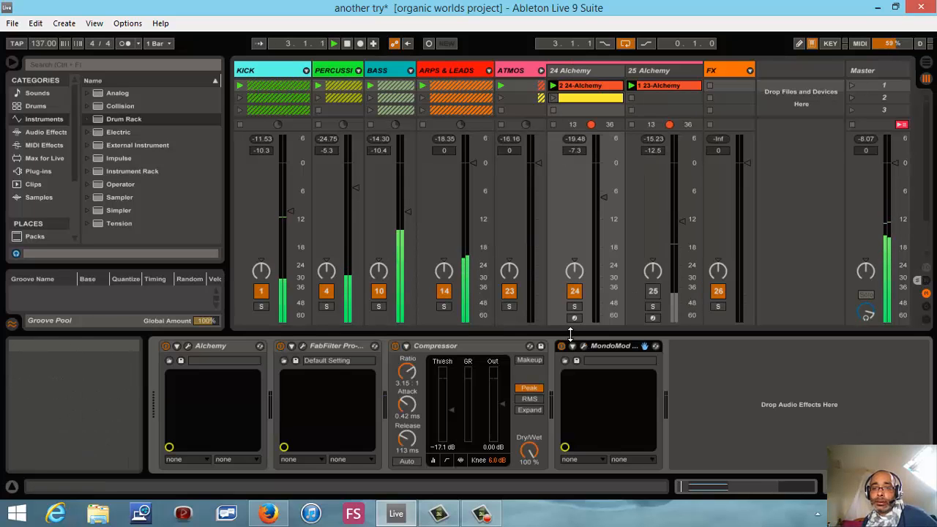
{"action": "left_click", "coordinate": [188, 348]}
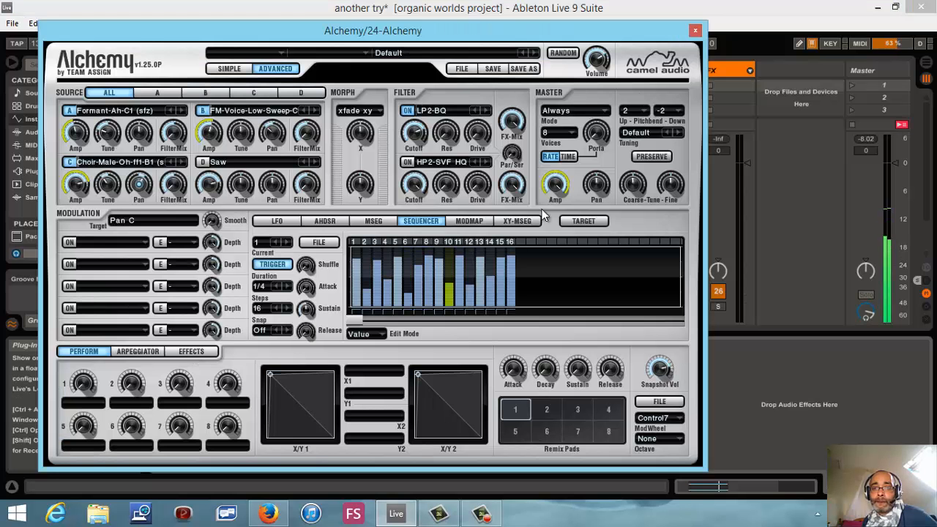
{"action": "left_click", "coordinate": [695, 31]}
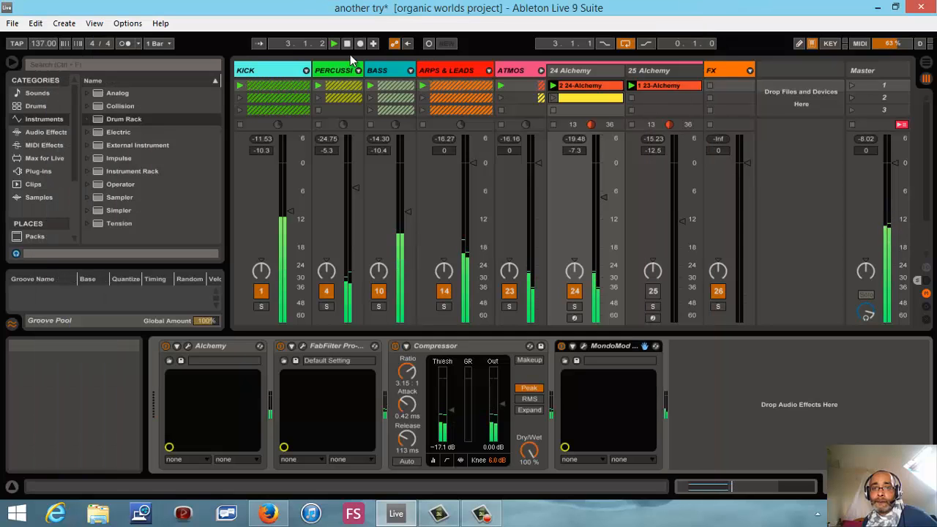
- Stop playback and collapse the ATMOS track group
{"action": "left_click", "coordinate": [352, 48]}
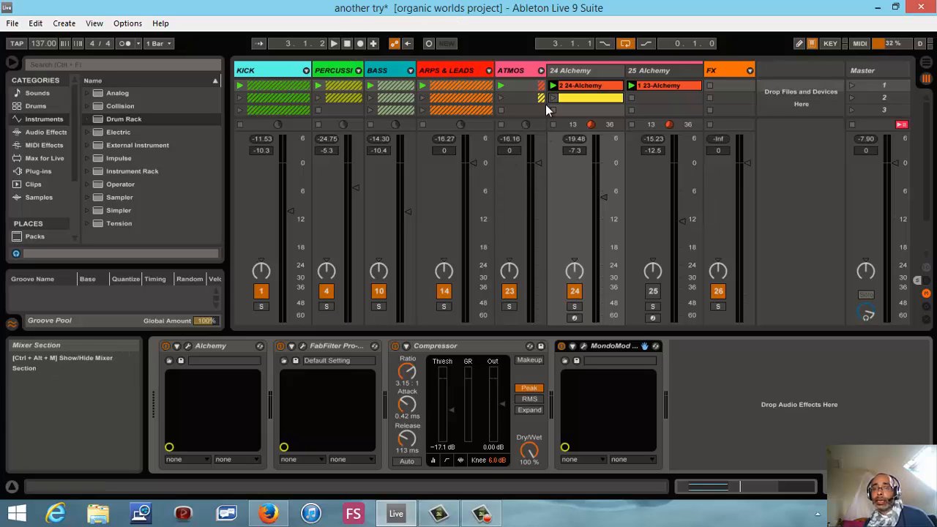
{"action": "left_click", "coordinate": [541, 71]}
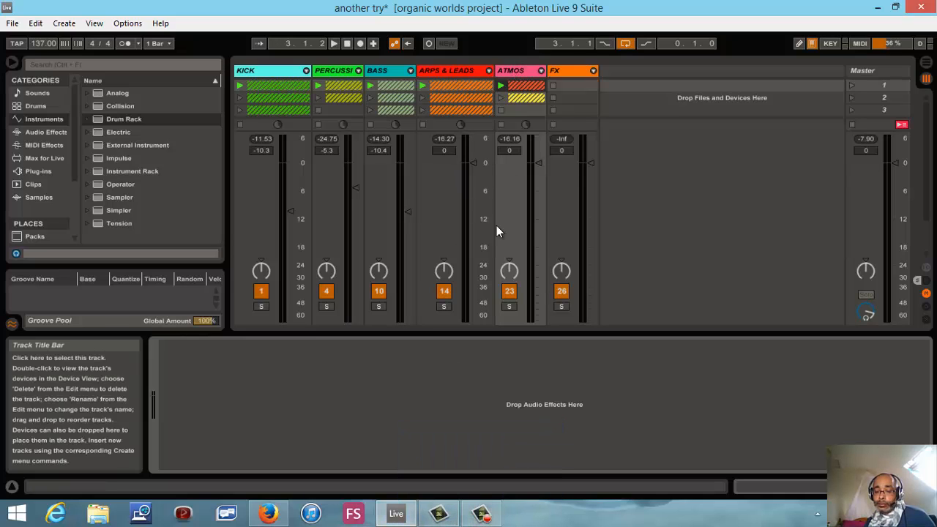
{"action": "left_click", "coordinate": [484, 519]}
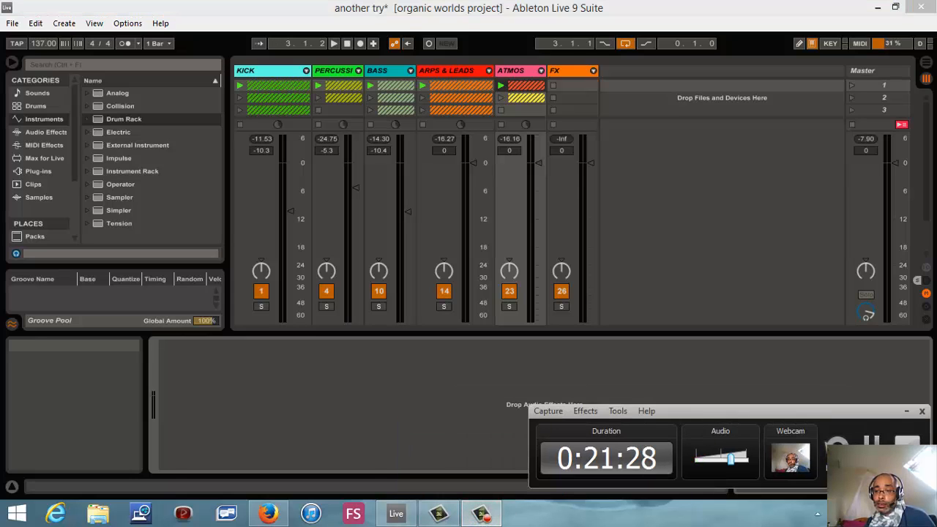